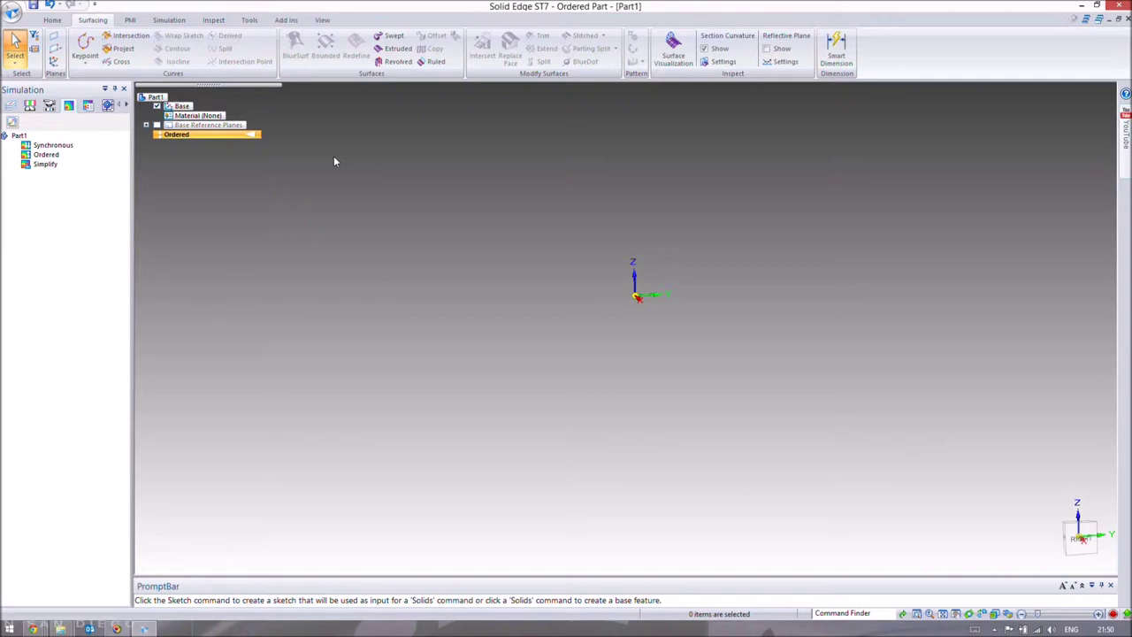
click(53, 20)
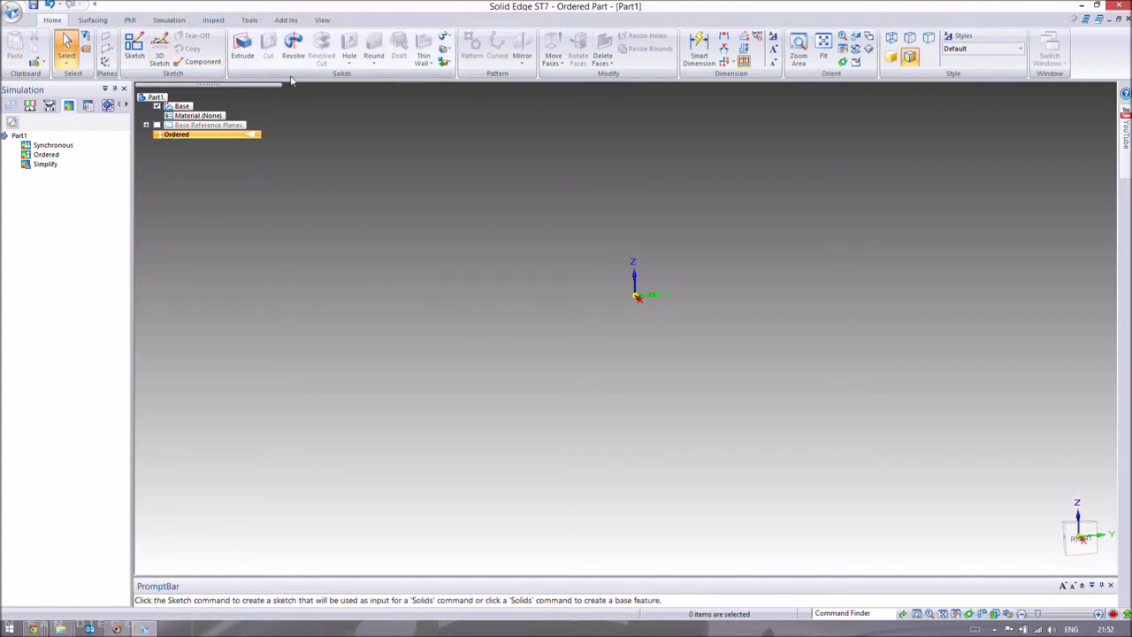
click(93, 19)
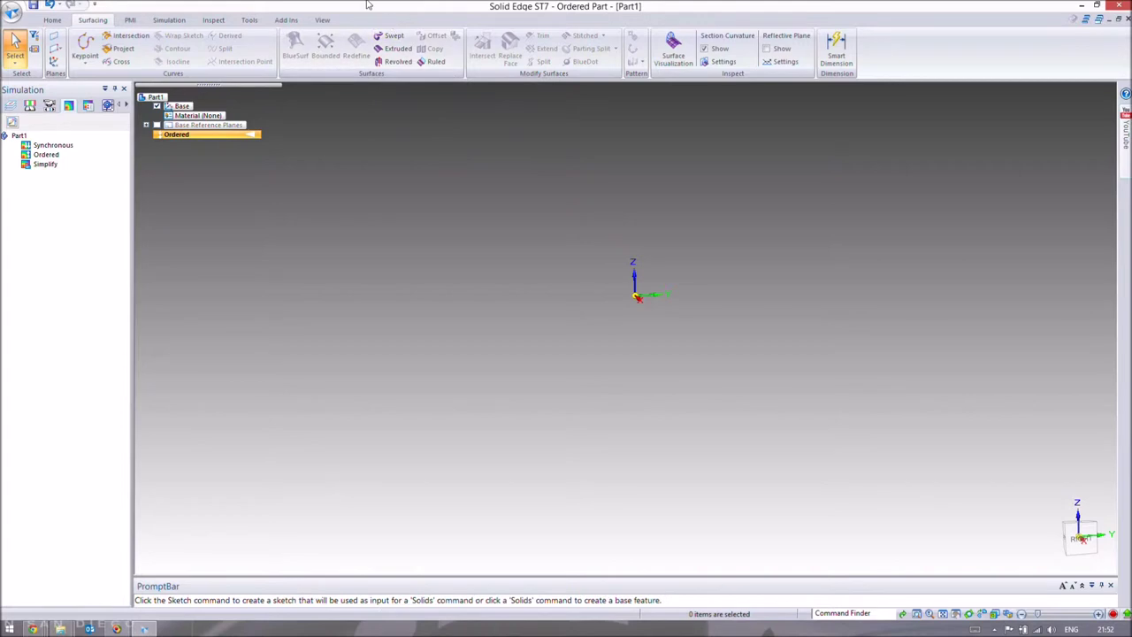
click(53, 22)
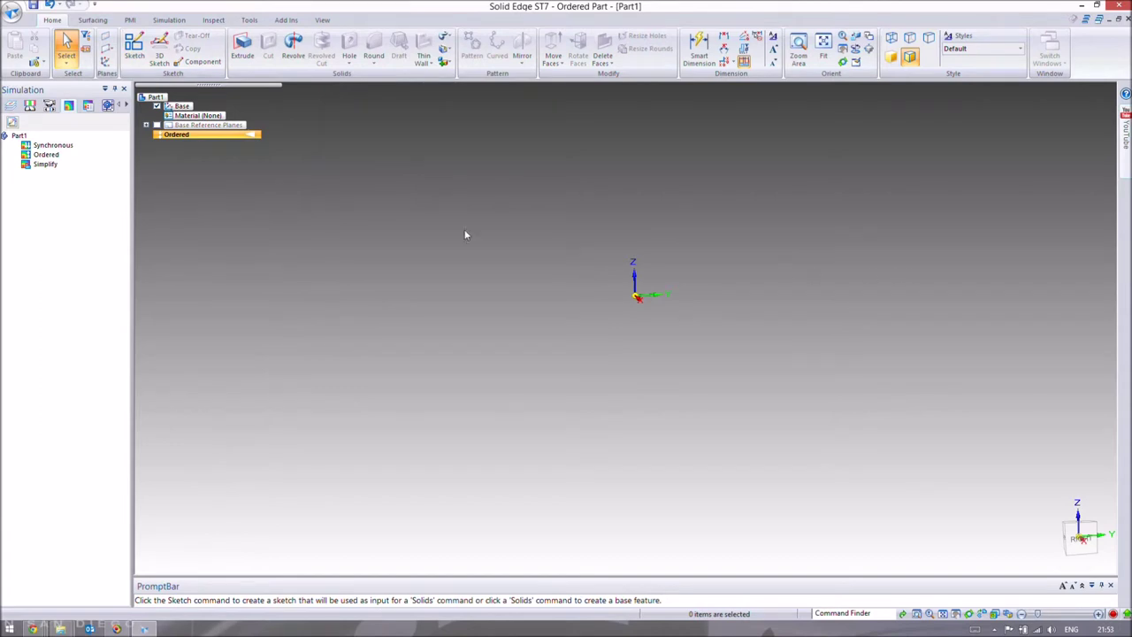
Sketch a smooth humped curve on the front (XZ) plane from the origin to a point on the X axis, and finish the sketch.
click(134, 48)
middle_drag(337, 180, 462, 195)
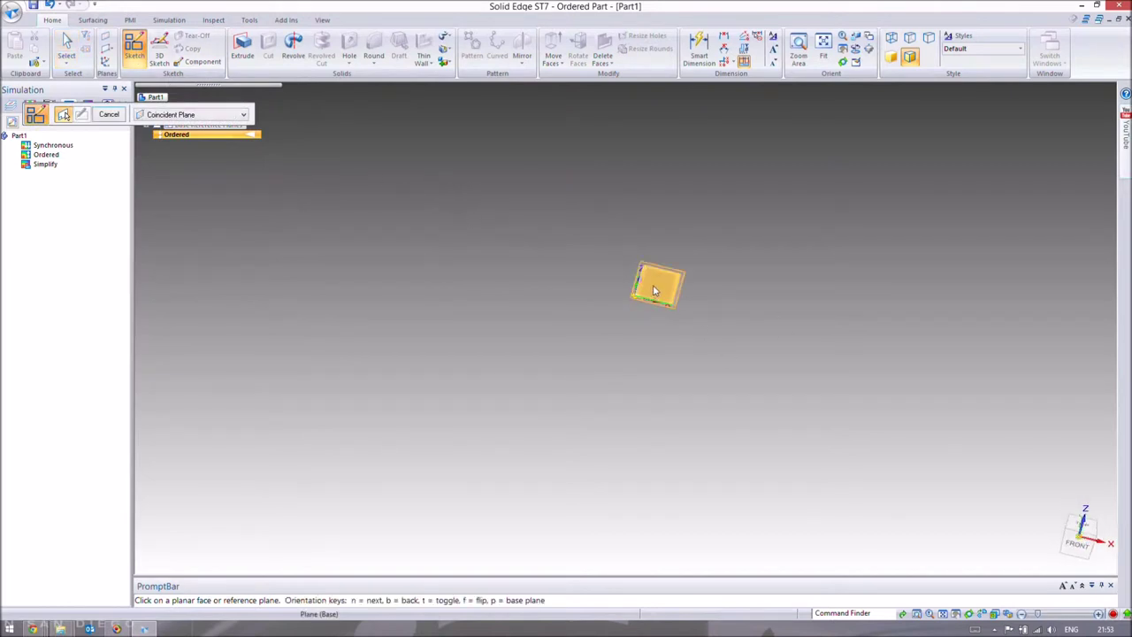
click(653, 287)
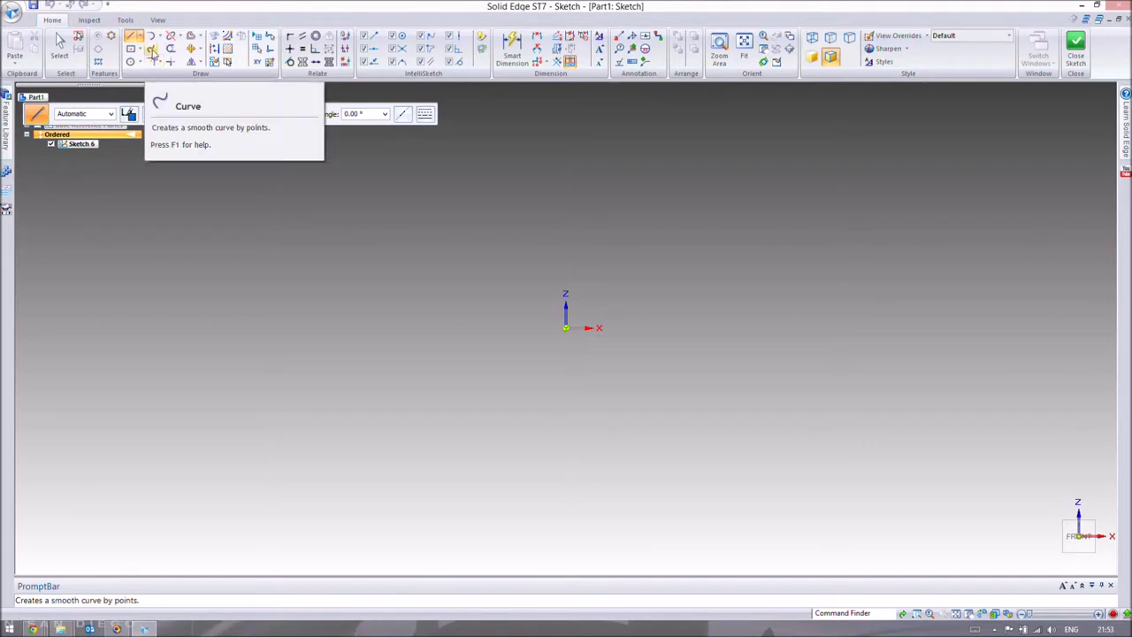
click(152, 51)
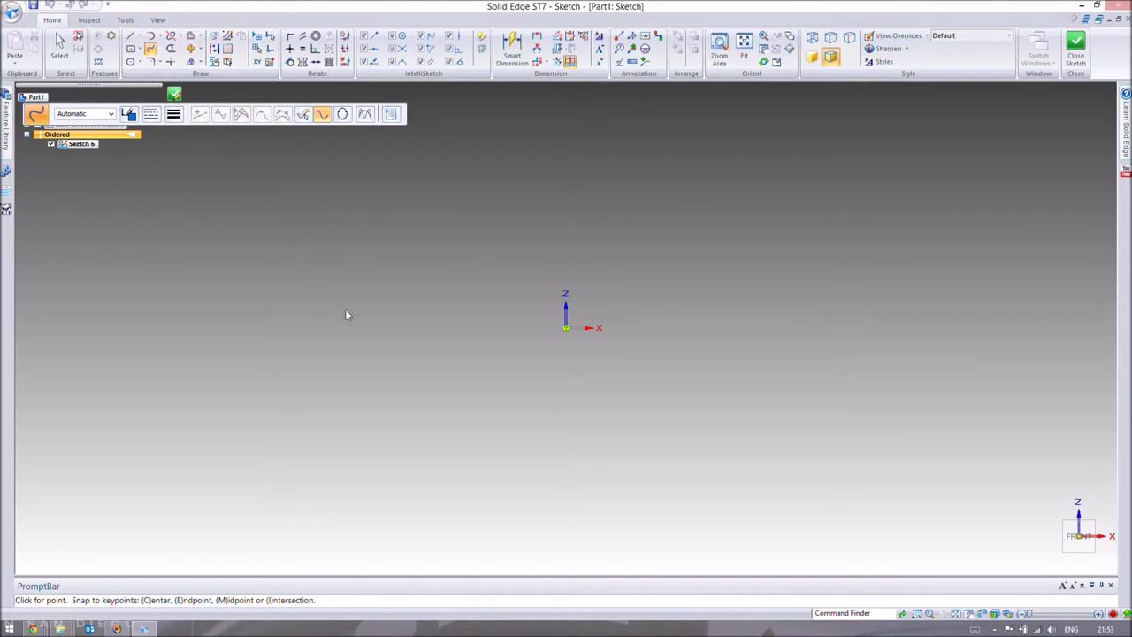
click(566, 329)
click(665, 299)
click(734, 329)
right_click(765, 302)
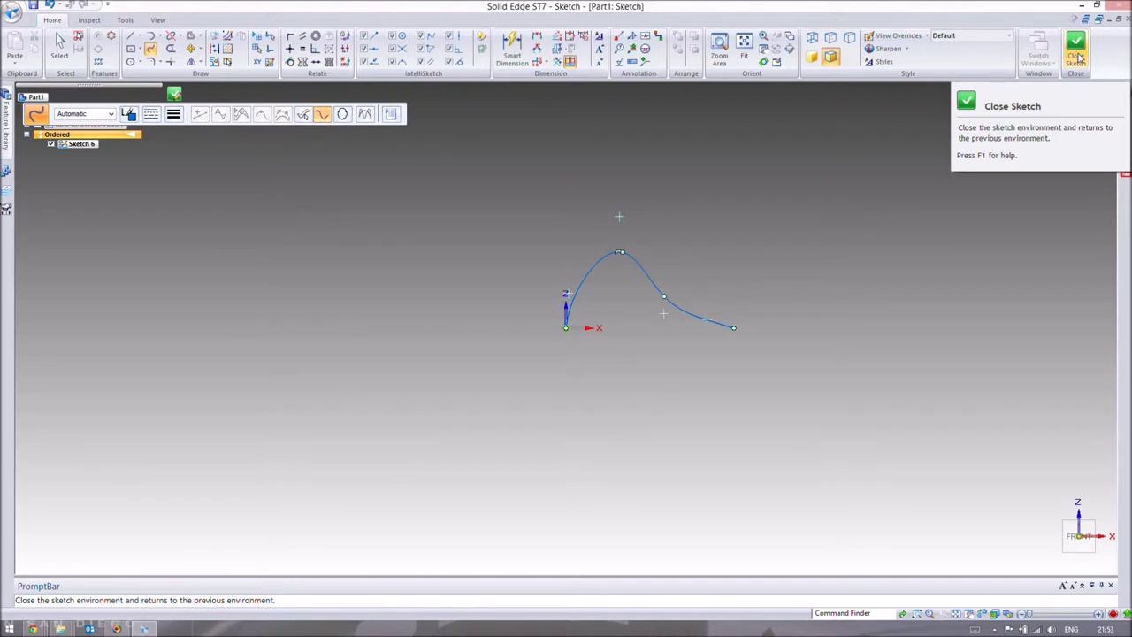
click(1077, 58)
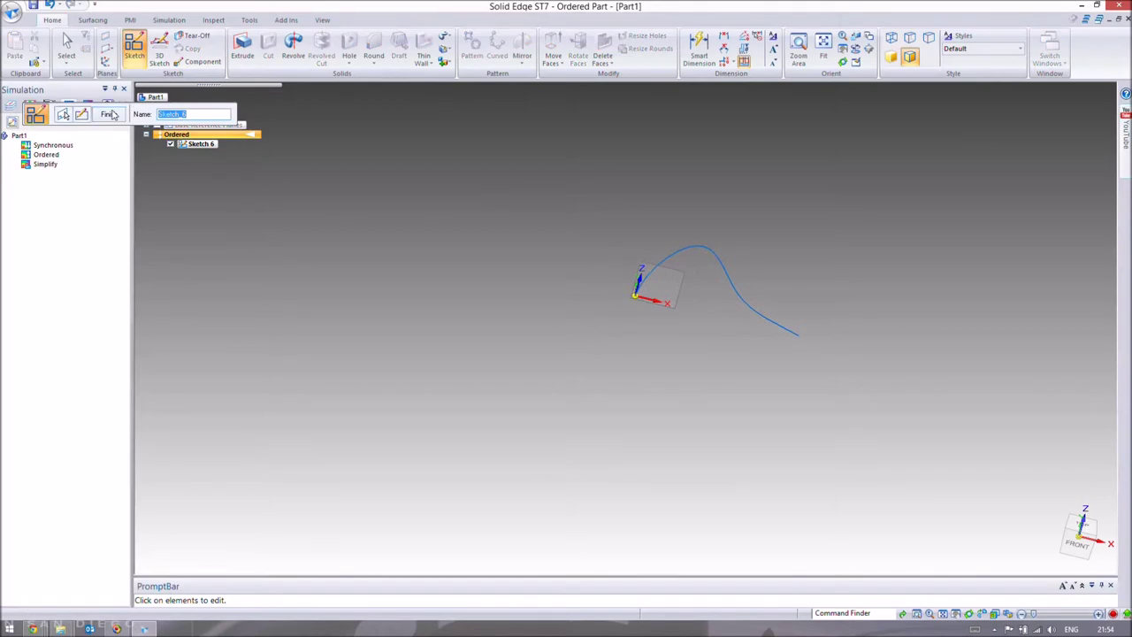
click(109, 114)
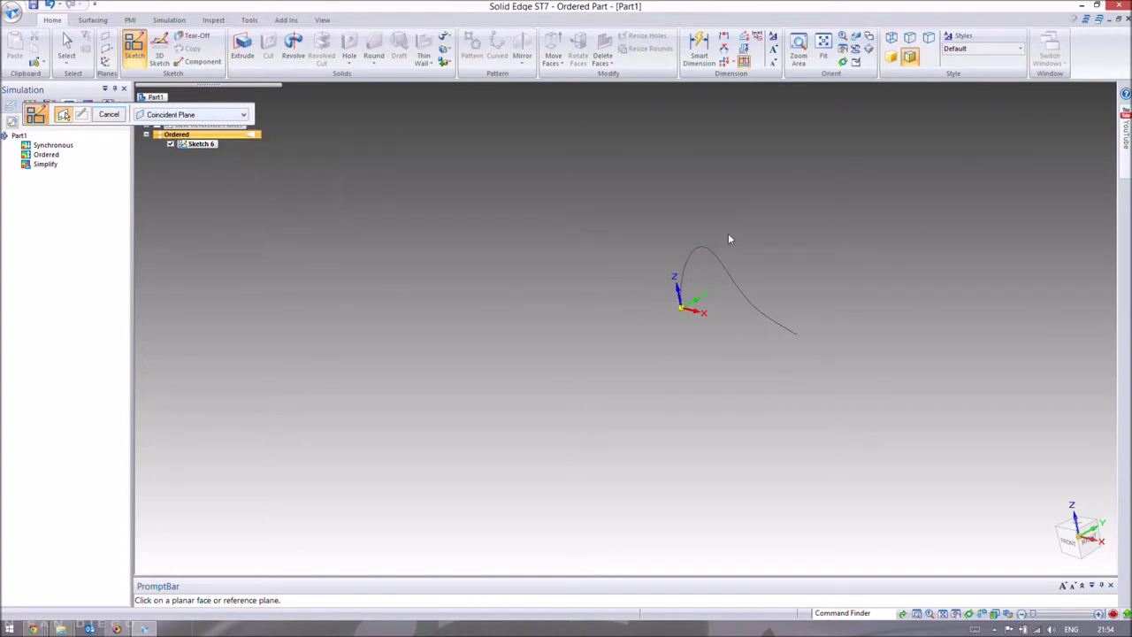
Sketch a shallow arched curve on the right (YZ) plane from the origin to a point on the Y axis, and finish the sketch.
middle_drag(816, 290, 757, 316)
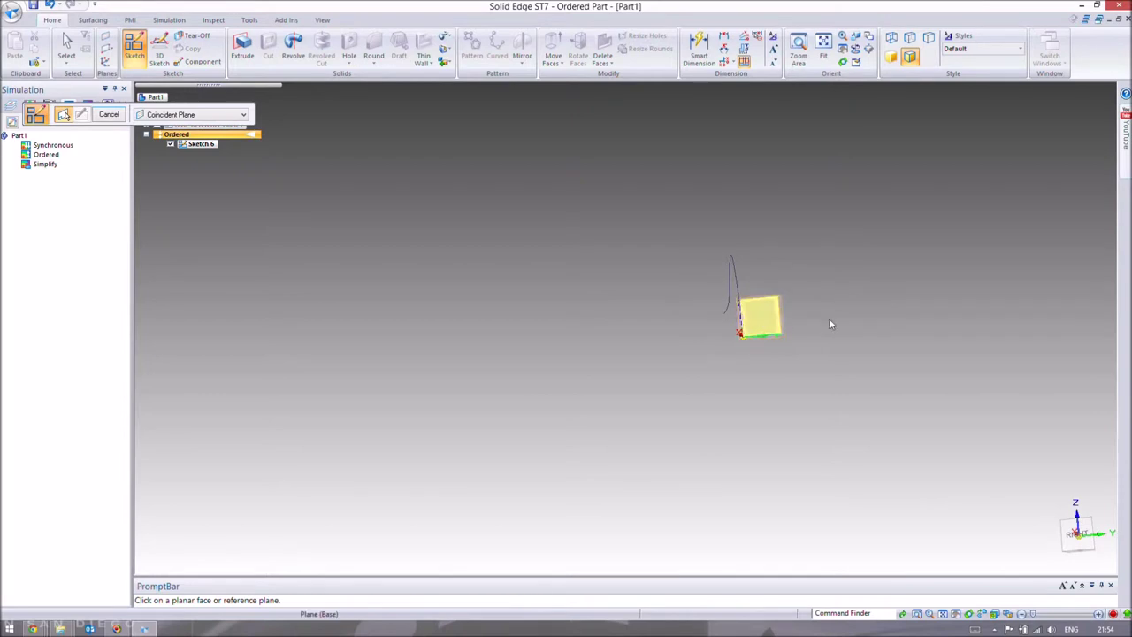
click(774, 311)
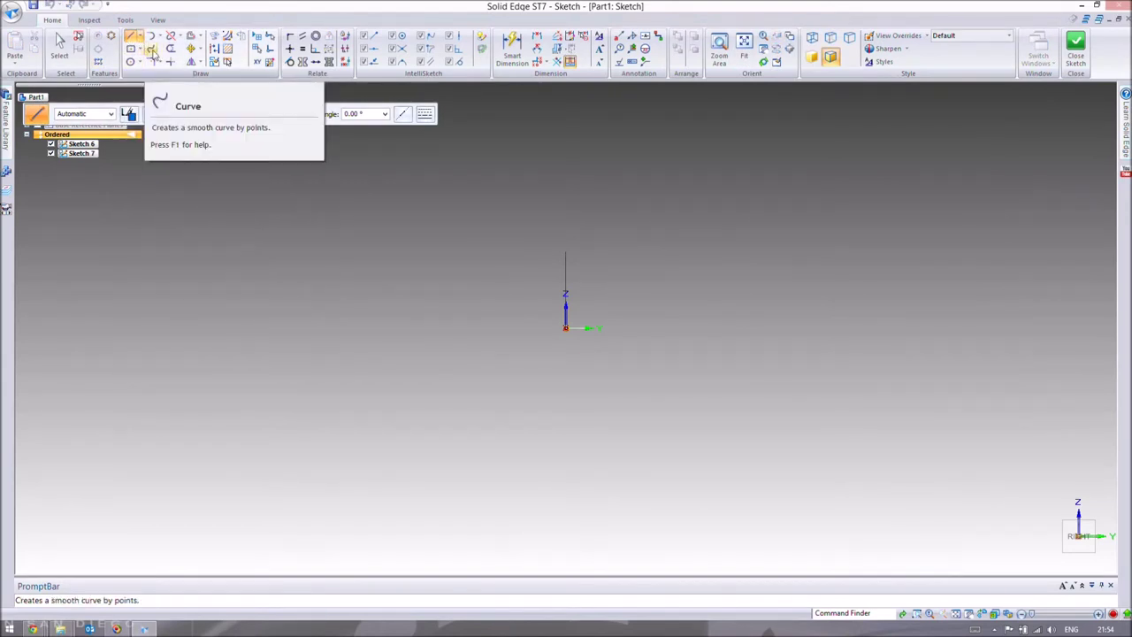
click(151, 51)
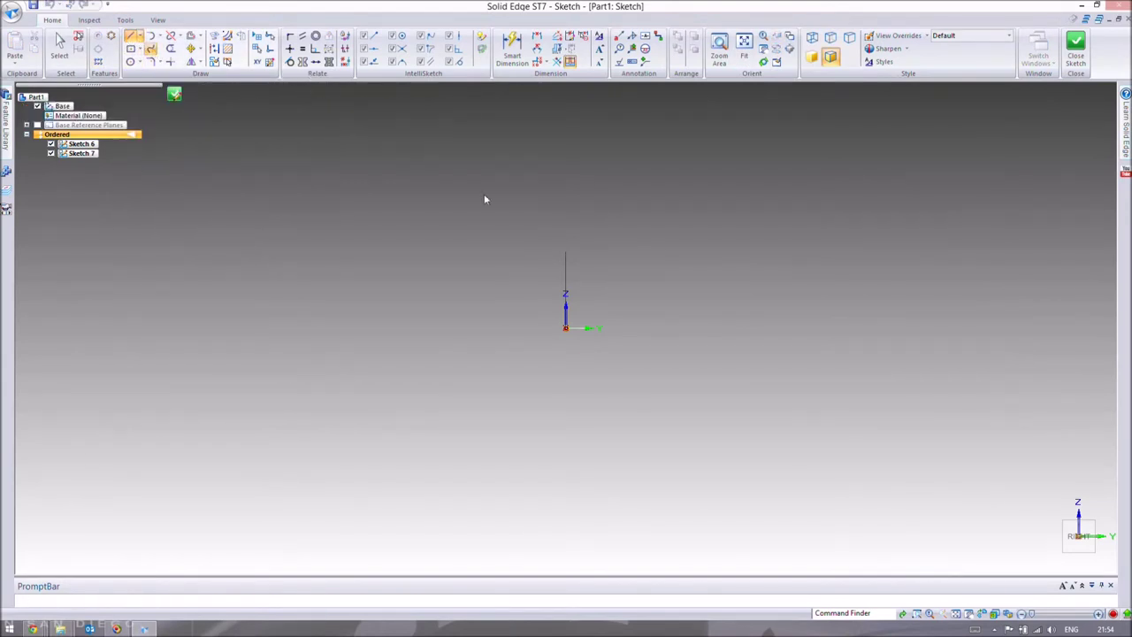
click(566, 329)
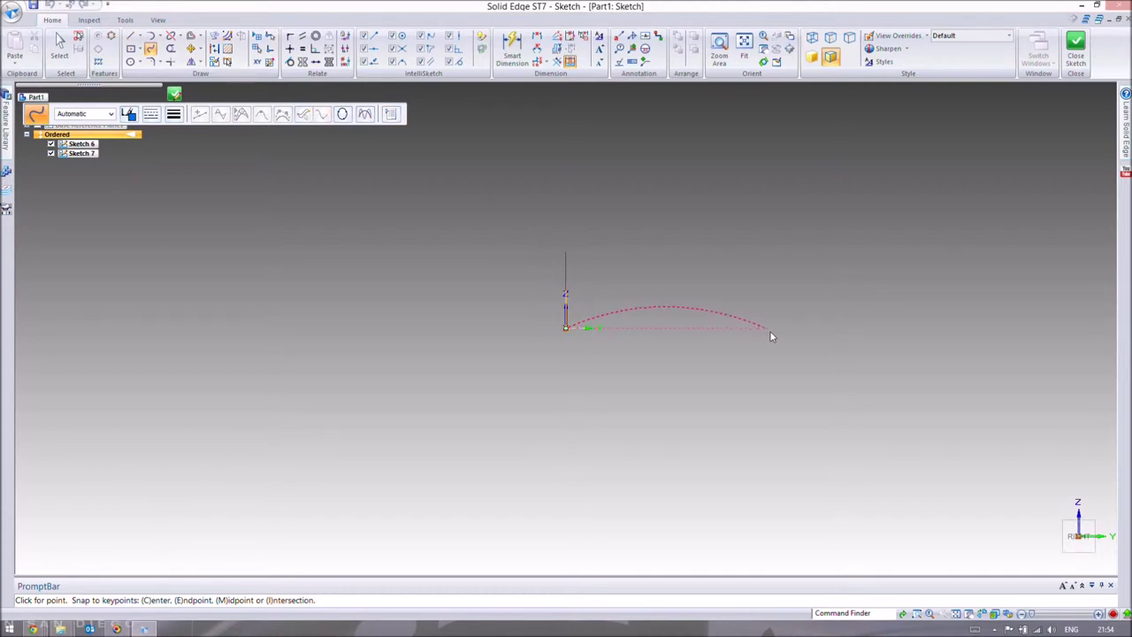
click(770, 331)
right_click(840, 292)
click(1075, 46)
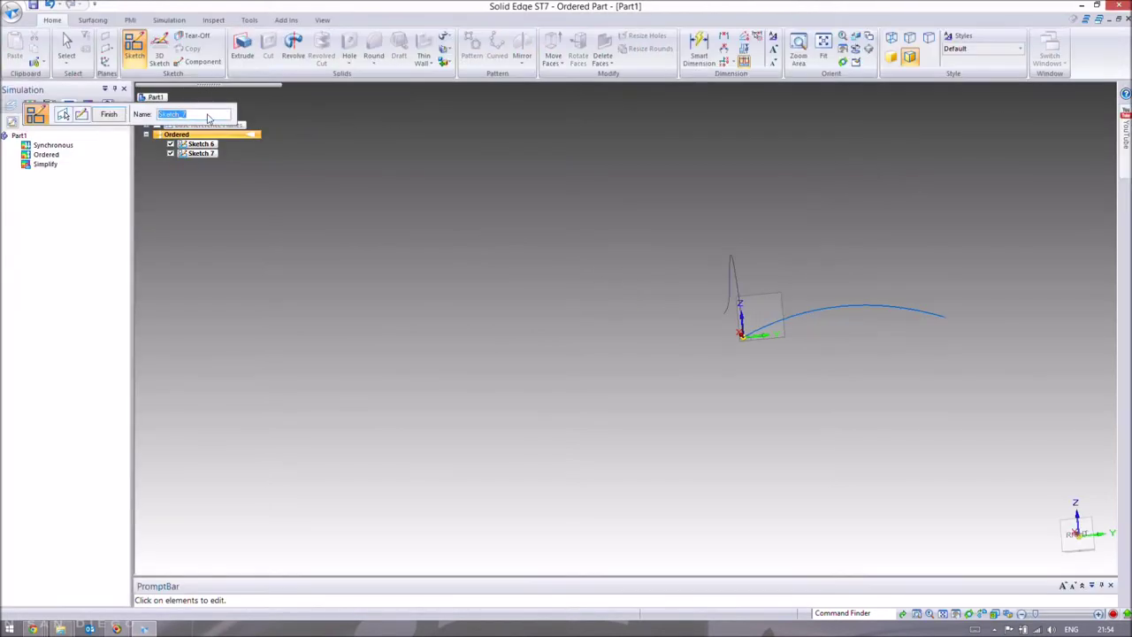
click(108, 114)
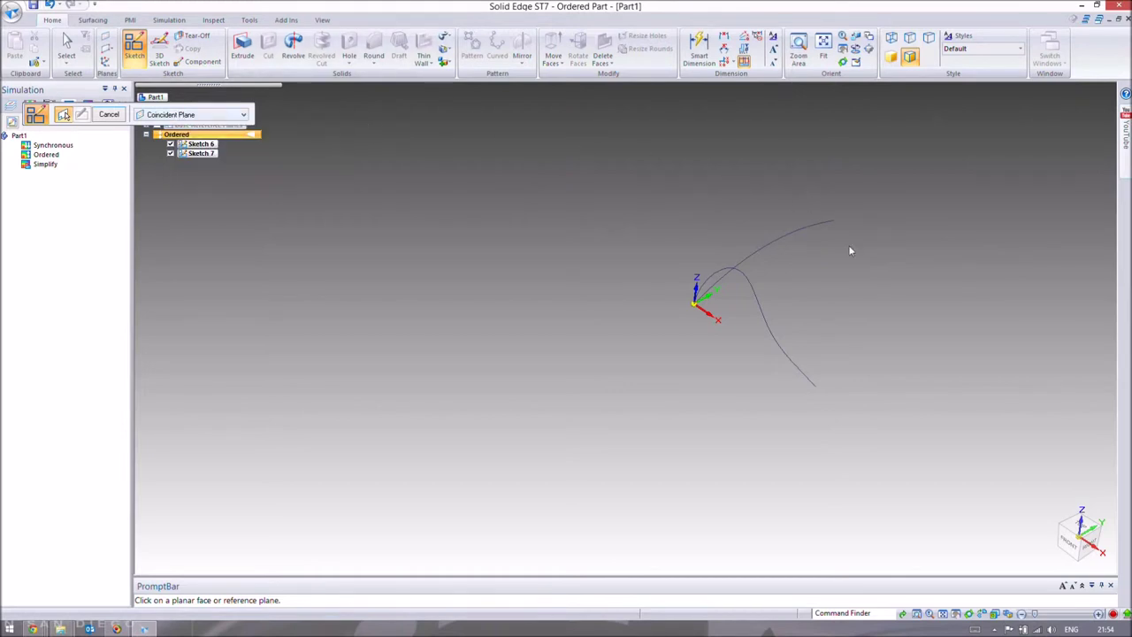
Start a sketch on a plane parallel to the front plane, offset about 112 mm near the arched curve's far end.
click(232, 115)
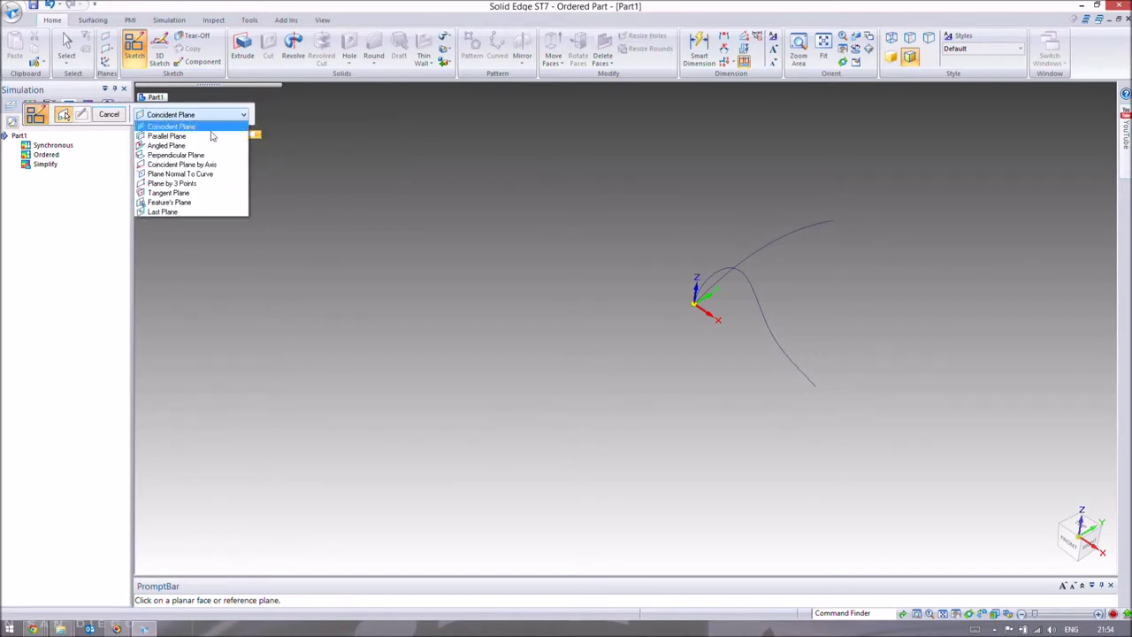
click(212, 137)
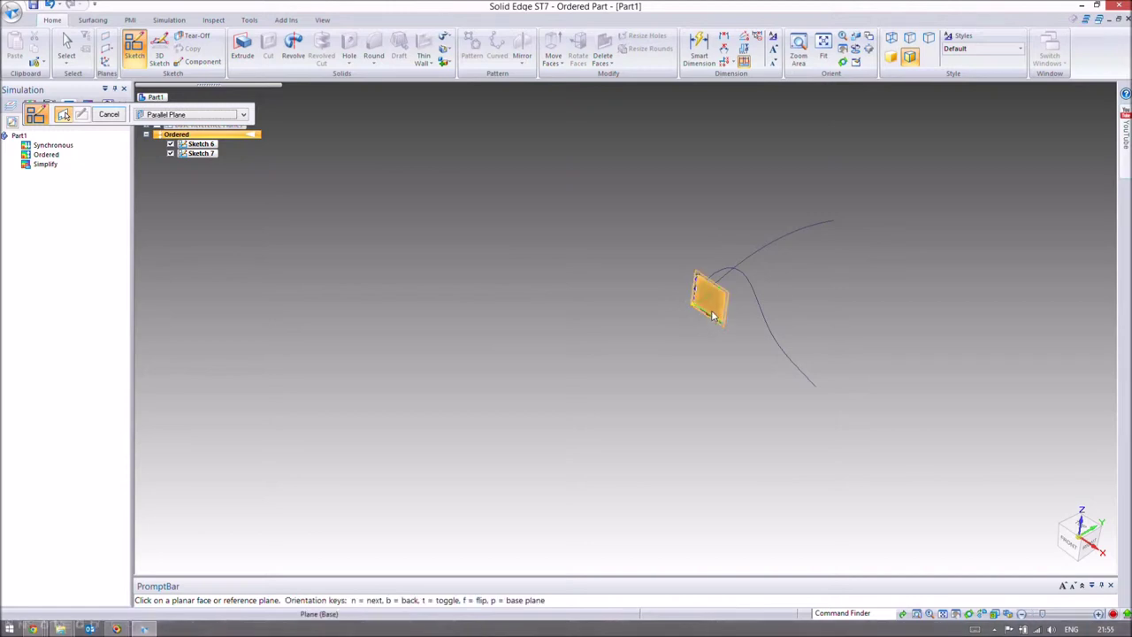
click(714, 299)
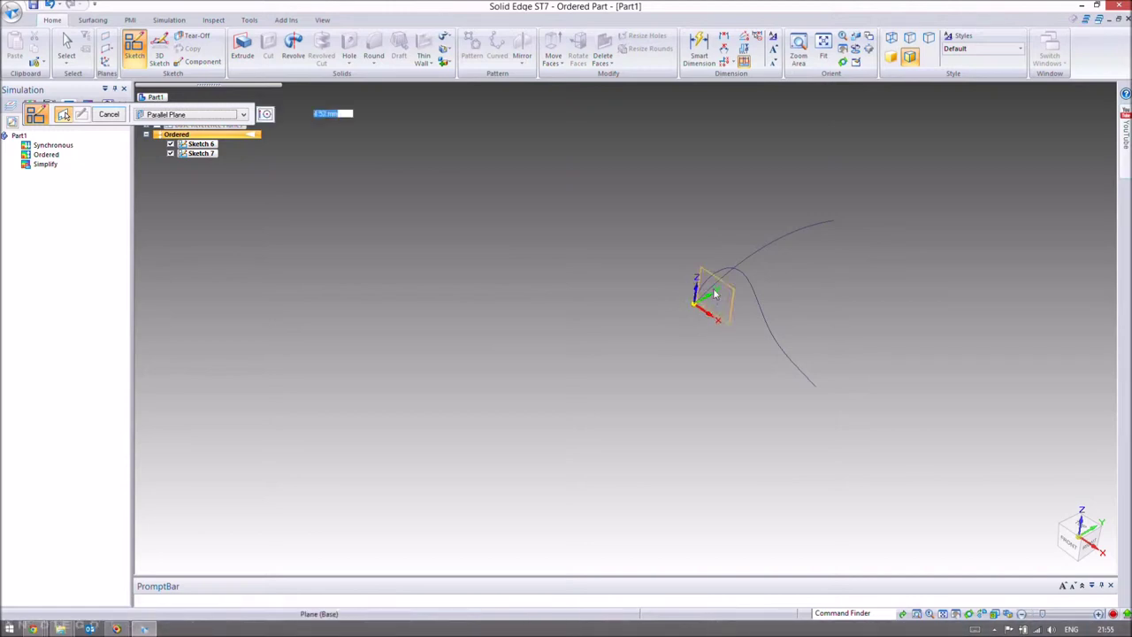
click(831, 224)
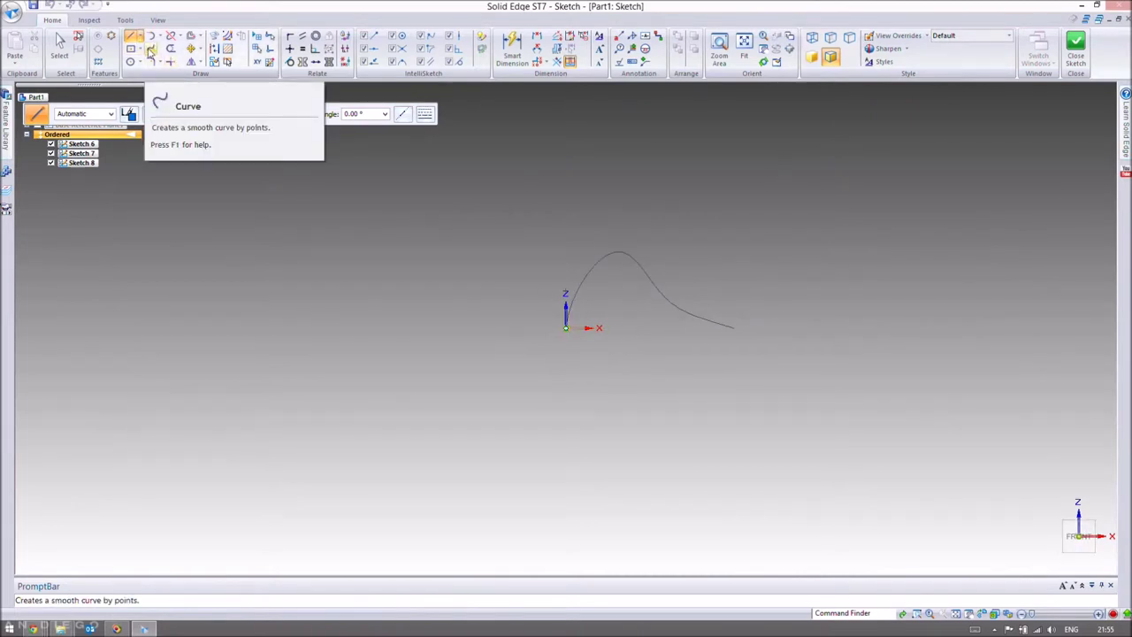
Draw an S-shaped smooth curve from the origin to the endpoint of the front humped curve as seen in this view, and finish the sketch.
click(151, 50)
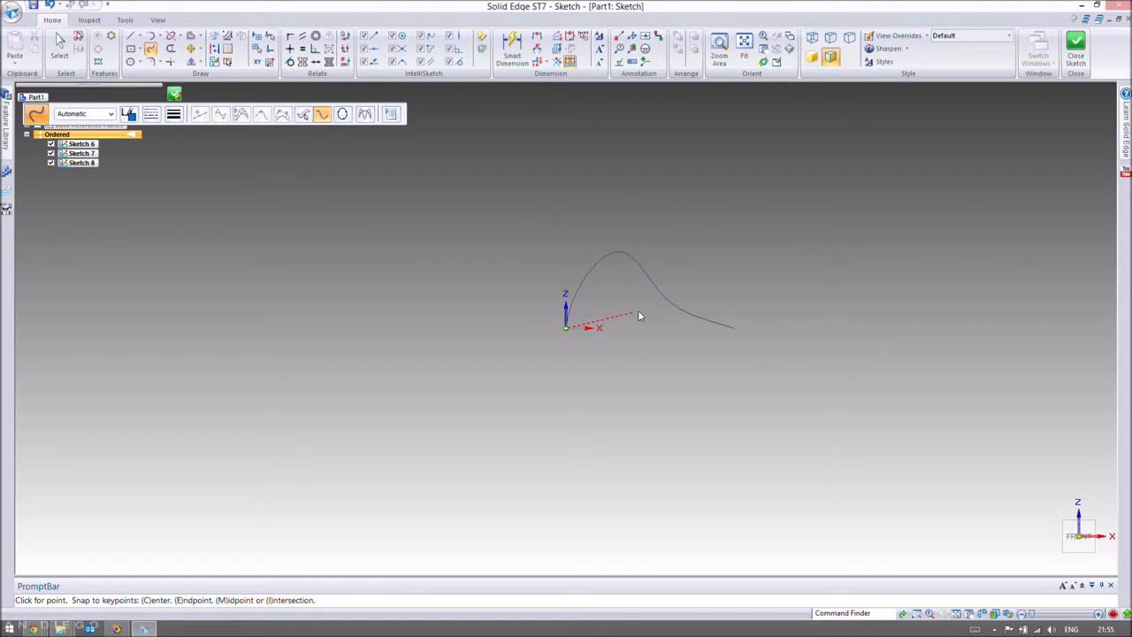
click(672, 278)
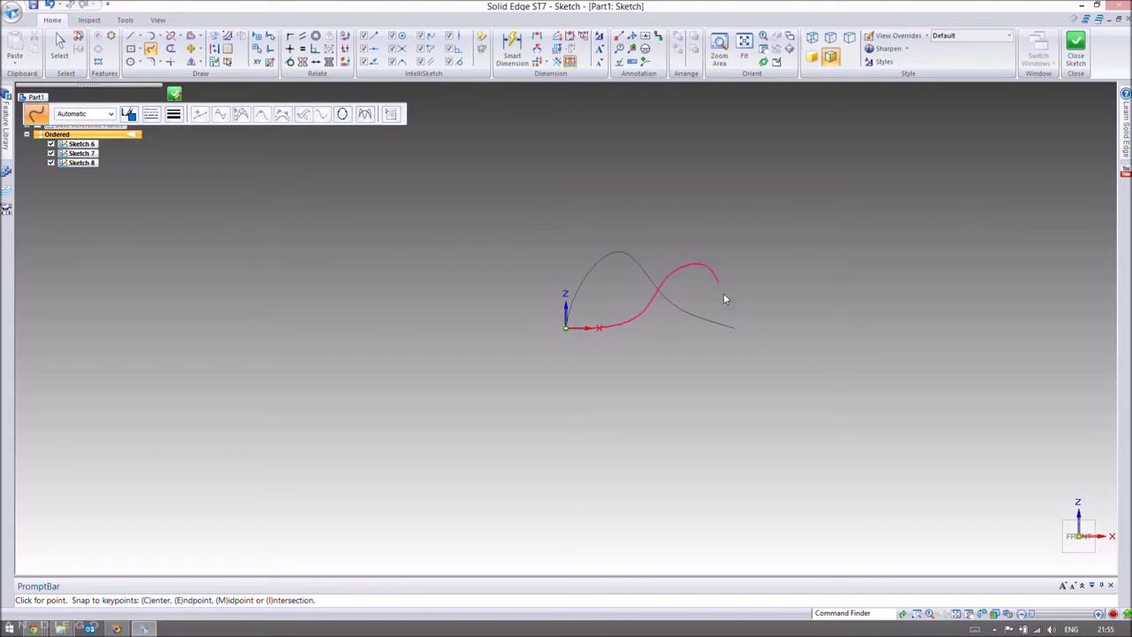
click(734, 328)
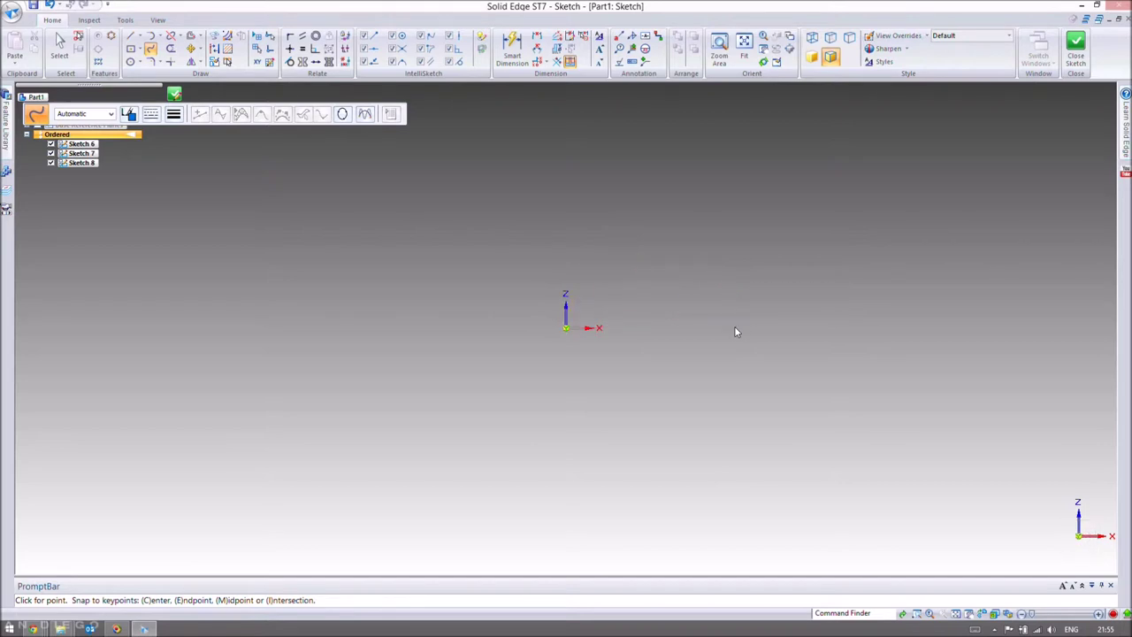
right_click(819, 258)
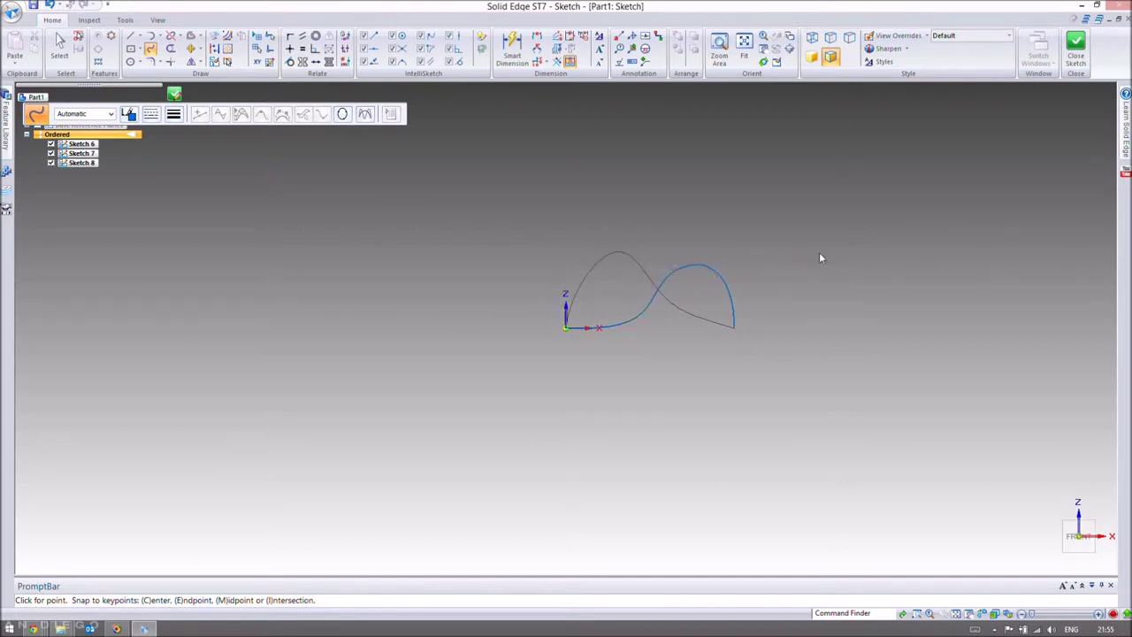
click(1075, 46)
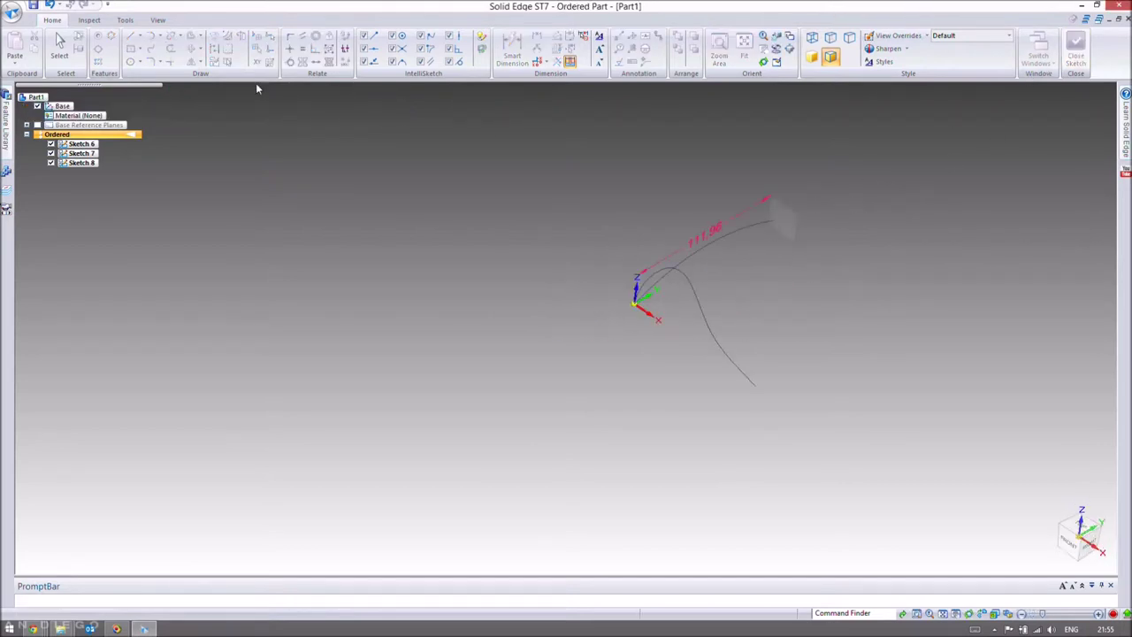
click(134, 48)
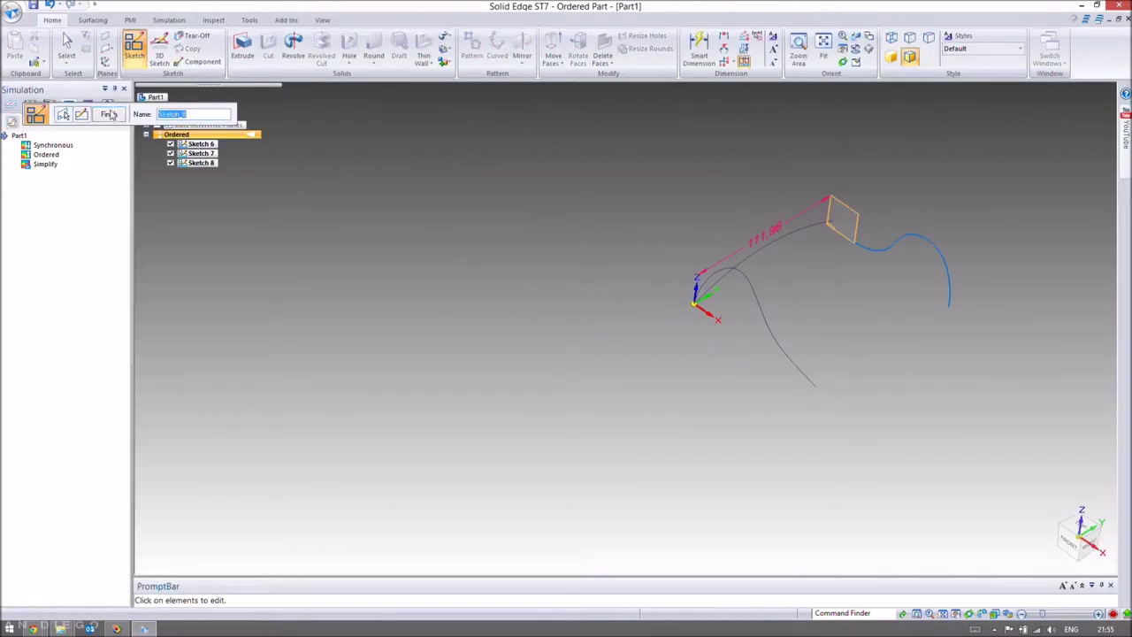
Redefine the plane of Sketch 8 as a parallel plane 117.50 mm away, at the arched curve's endpoint, accepting the possible loss of relationships.
mouse_move(734, 188)
middle_down()
mouse_move(677, 156)
mouse_move(619, 220)
mouse_move(619, 255)
mouse_move(564, 273)
mouse_move(480, 344)
mouse_move(621, 278)
mouse_move(851, 291)
middle_up()
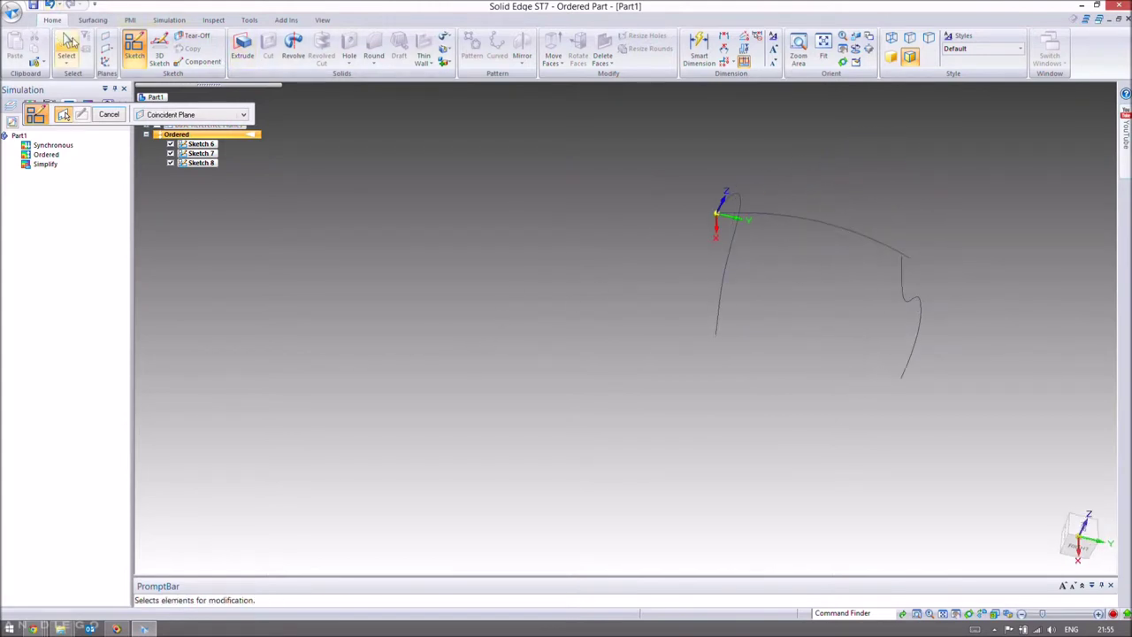
key(Escape)
click(919, 308)
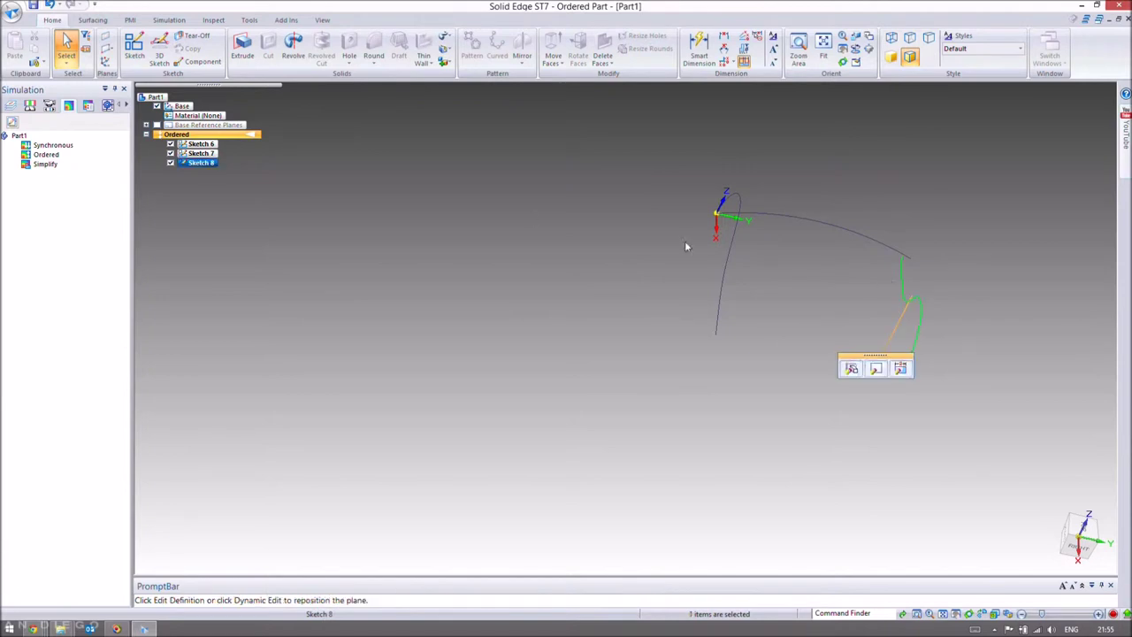
click(850, 368)
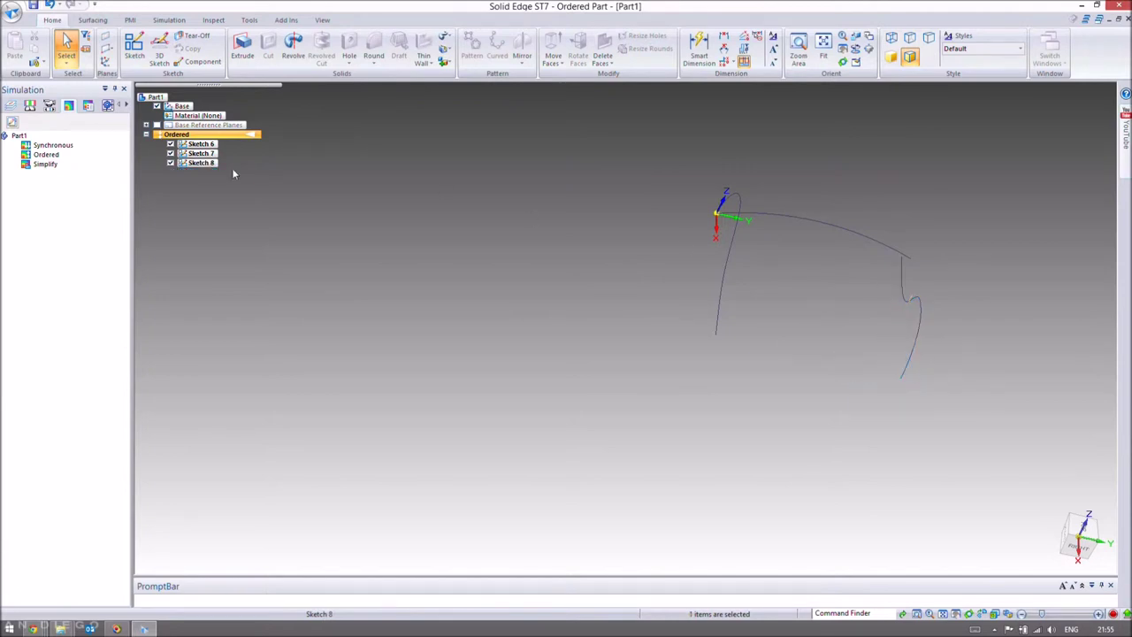
click(62, 114)
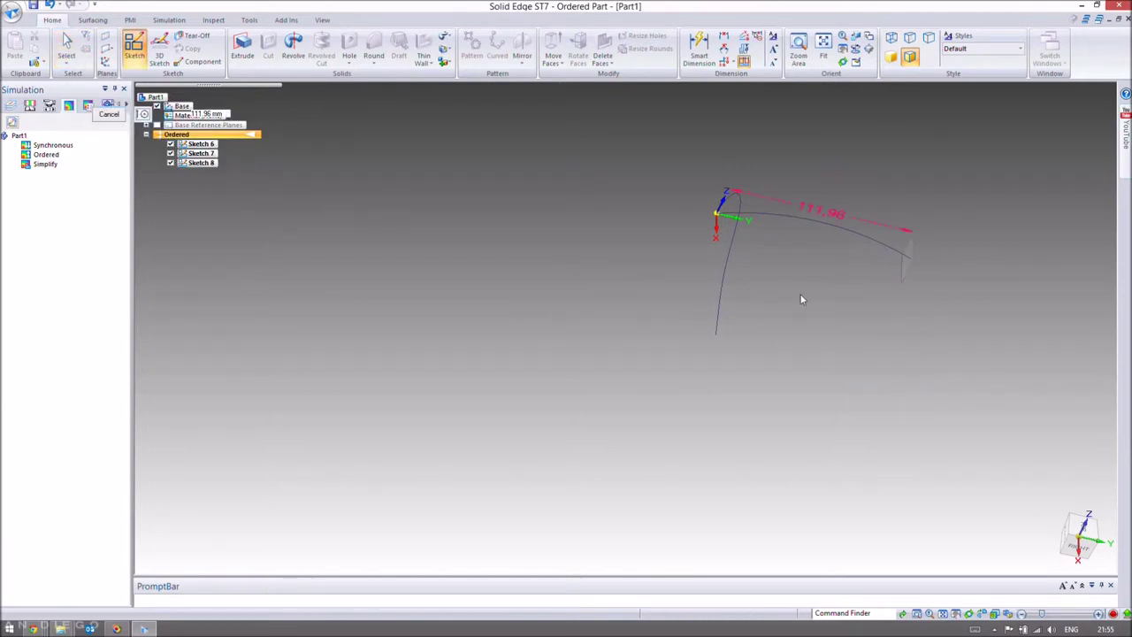
click(914, 261)
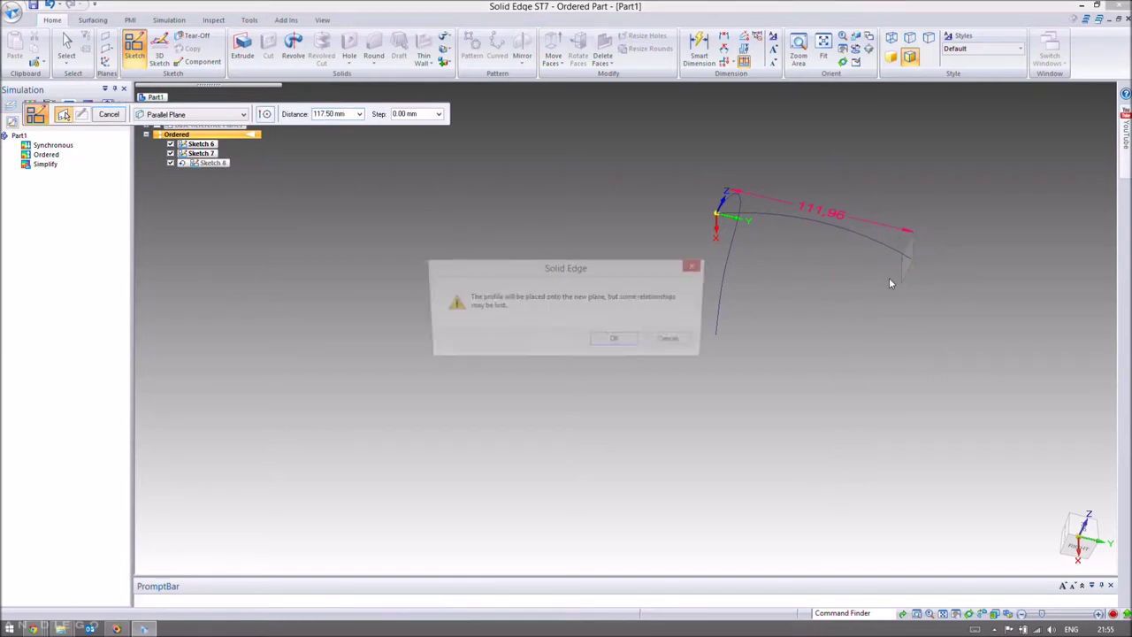
click(617, 342)
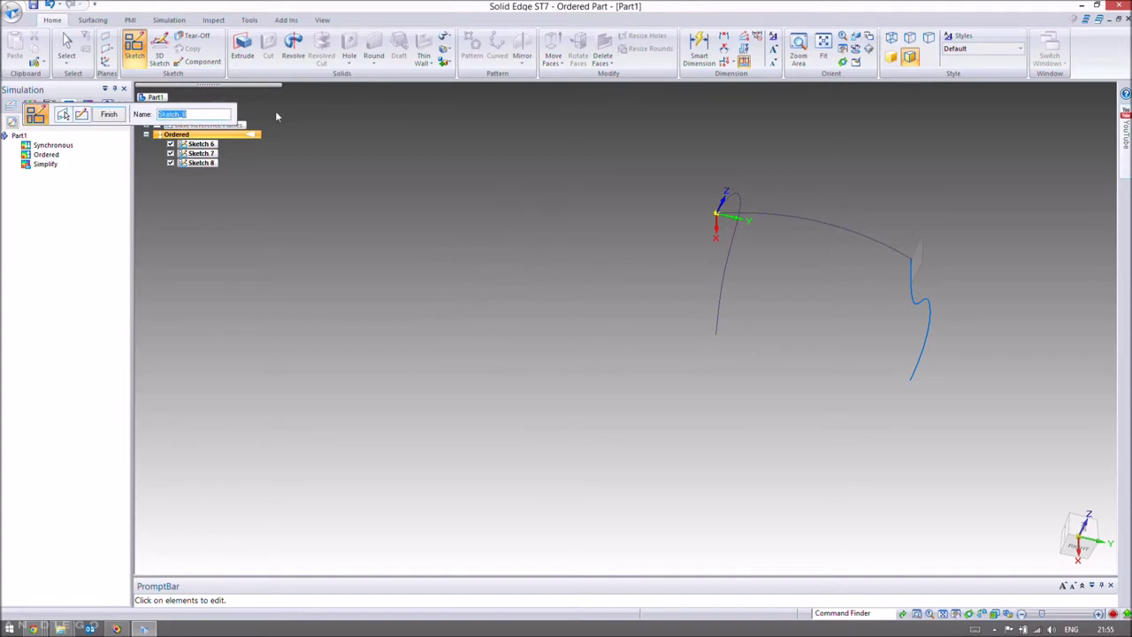
click(109, 114)
mouse_move(755, 243)
middle_down()
mouse_move(684, 220)
mouse_move(665, 234)
middle_up()
key(Escape)
scroll(968, 305, up, 5)
key(Escape)
Start a sketch on a plane parallel to the right (YZ) plane at the free end of the front humped curve.
middle_drag(975, 273, 578, 265)
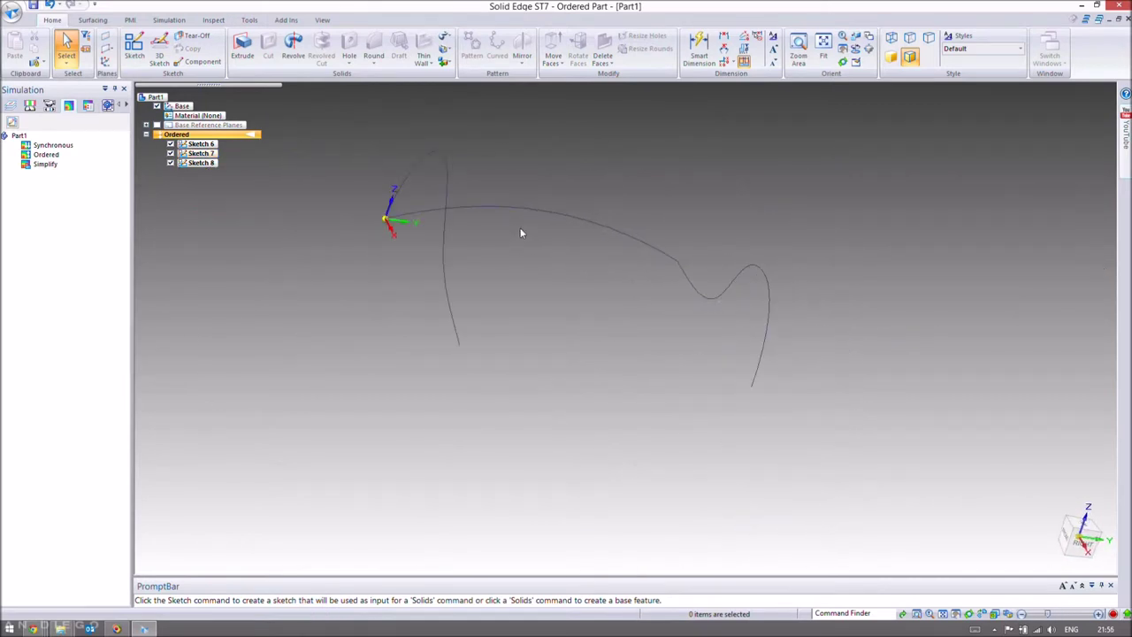
click(134, 49)
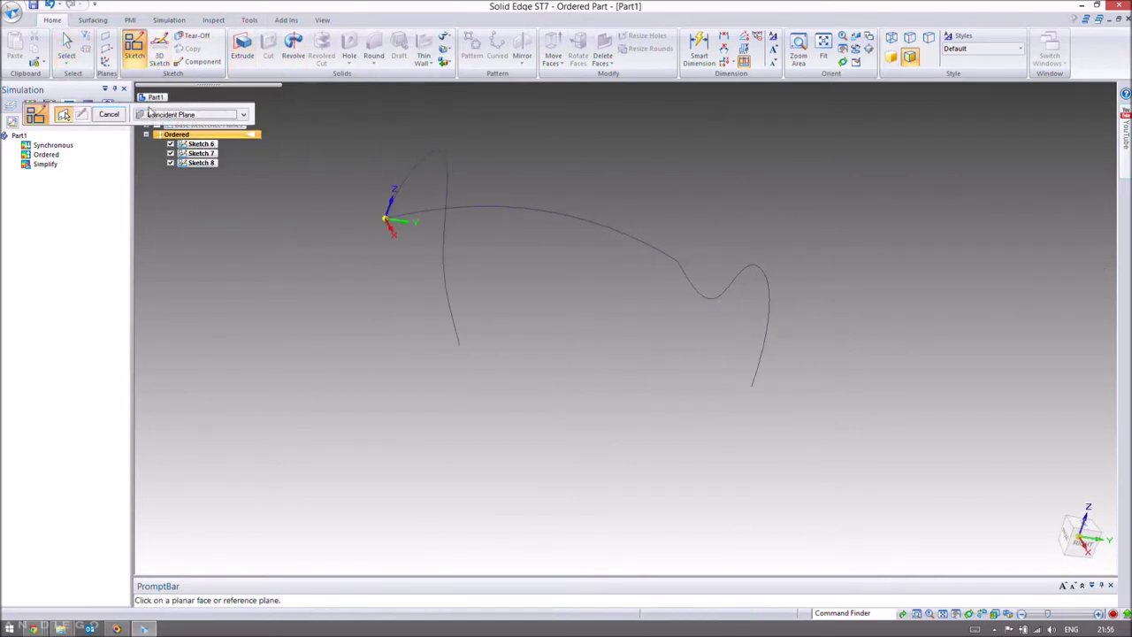
click(149, 114)
click(155, 135)
middle_drag(585, 183, 511, 190)
click(510, 224)
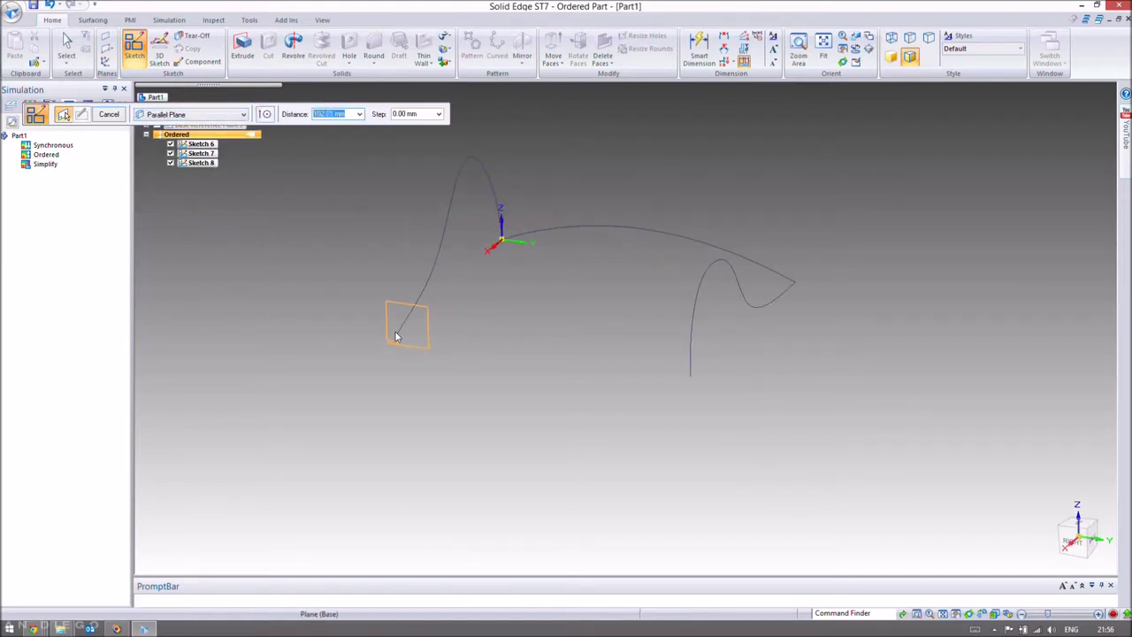
click(443, 303)
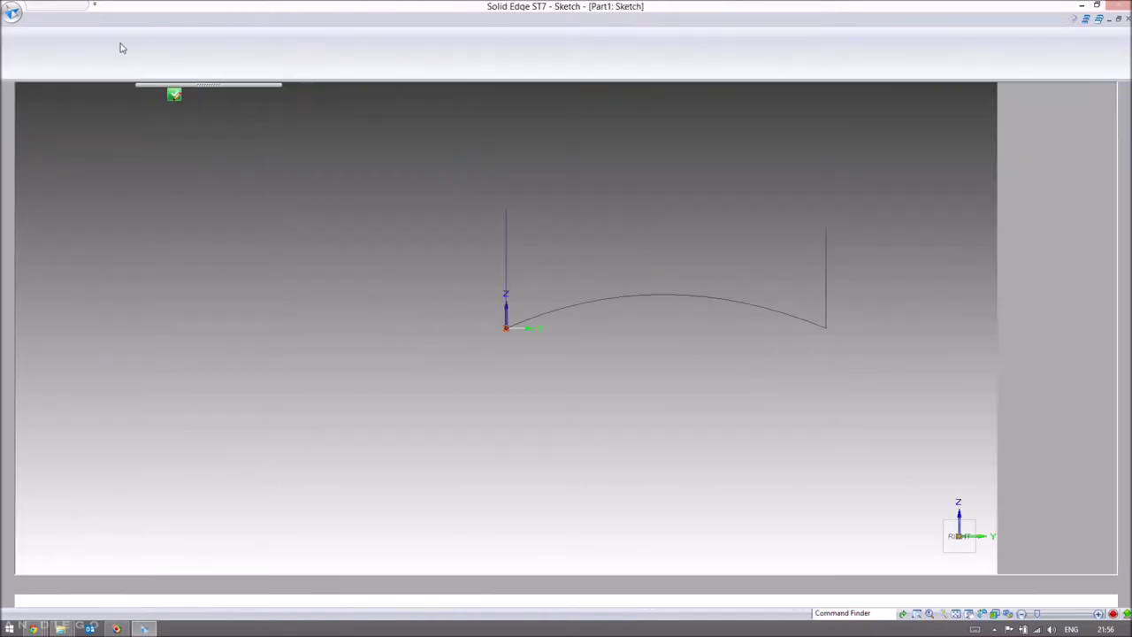
click(150, 50)
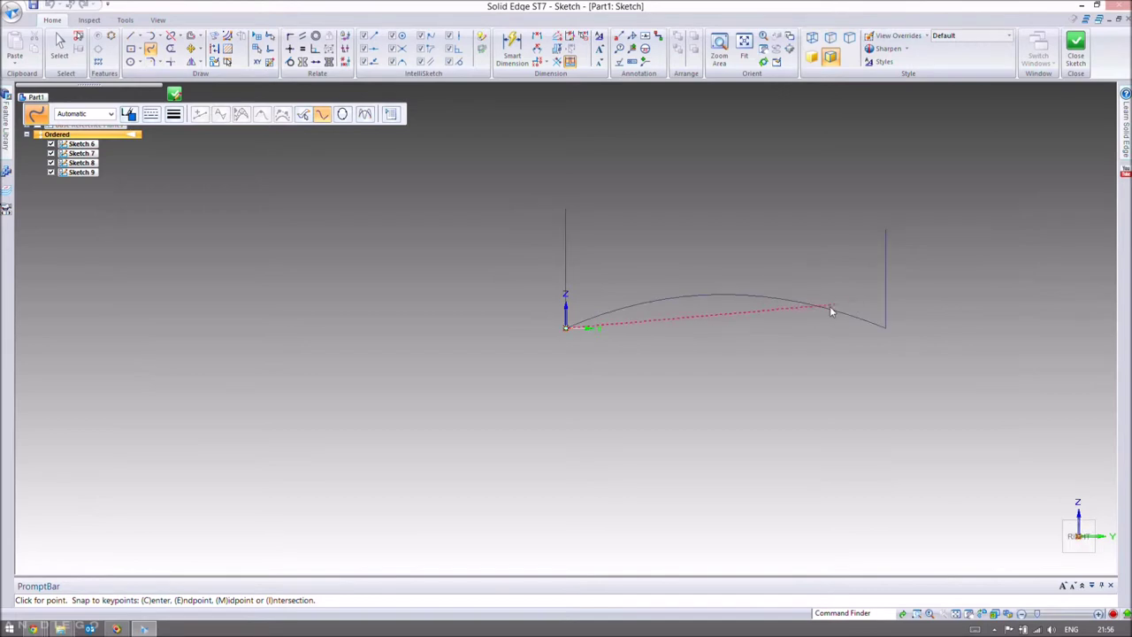
middle_drag(866, 324, 925, 321)
click(919, 343)
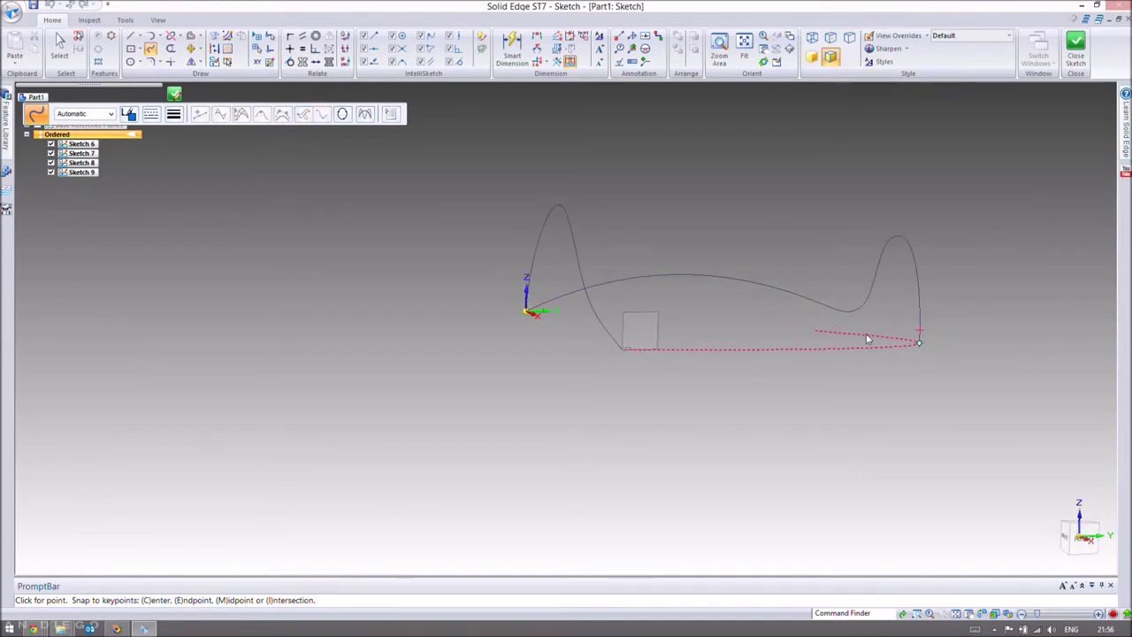
right_click(946, 331)
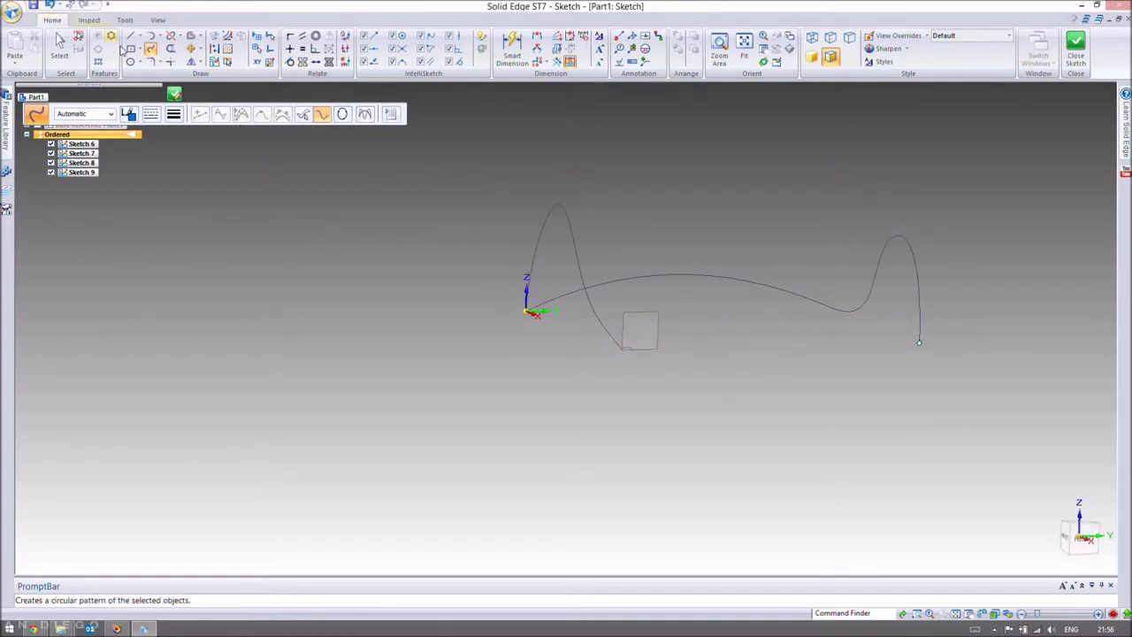
Draw a straight 117.50 mm line joining the free ends of the two humped curves, and finish the sketch.
key(l)
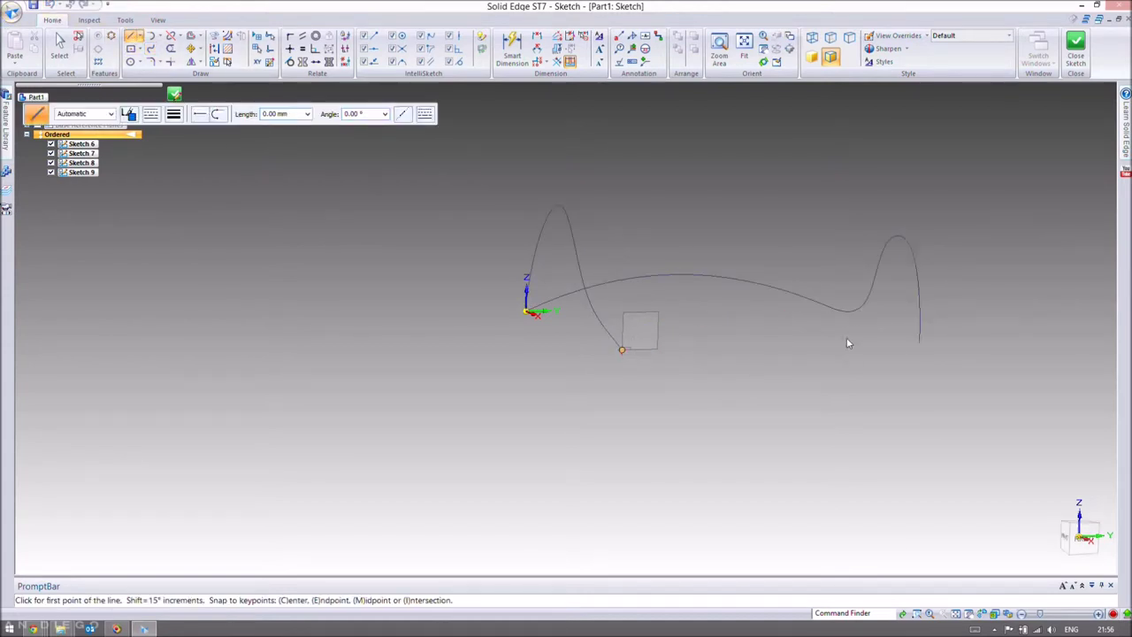
click(622, 349)
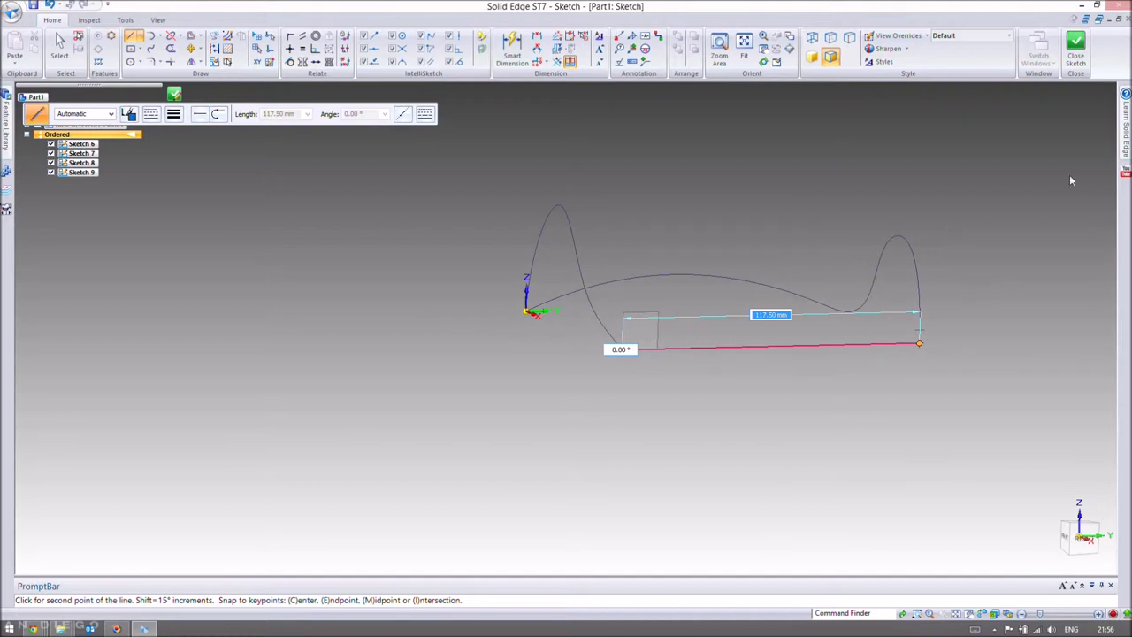
click(1074, 53)
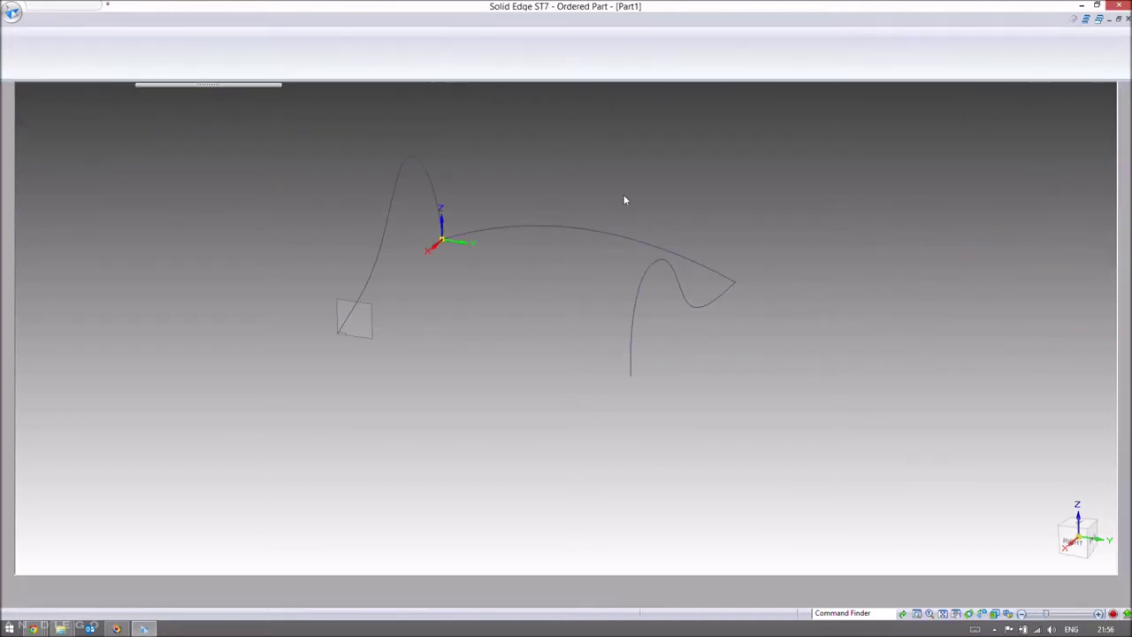
click(114, 120)
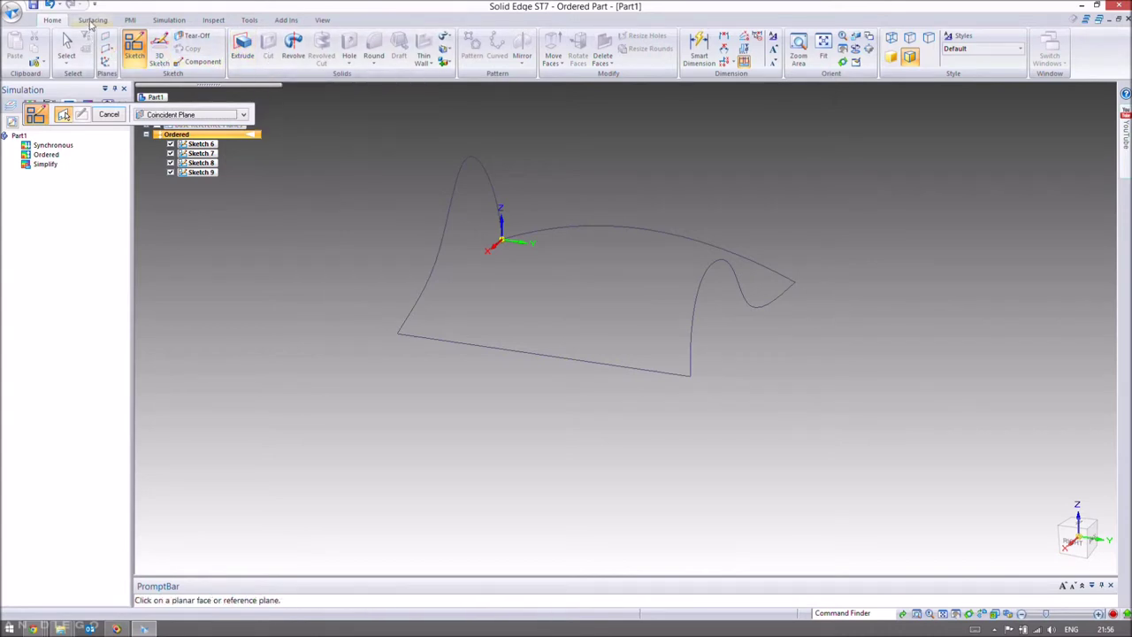
Create a BlueSurf surface using the two opposite humped curves as cross sections.
click(92, 20)
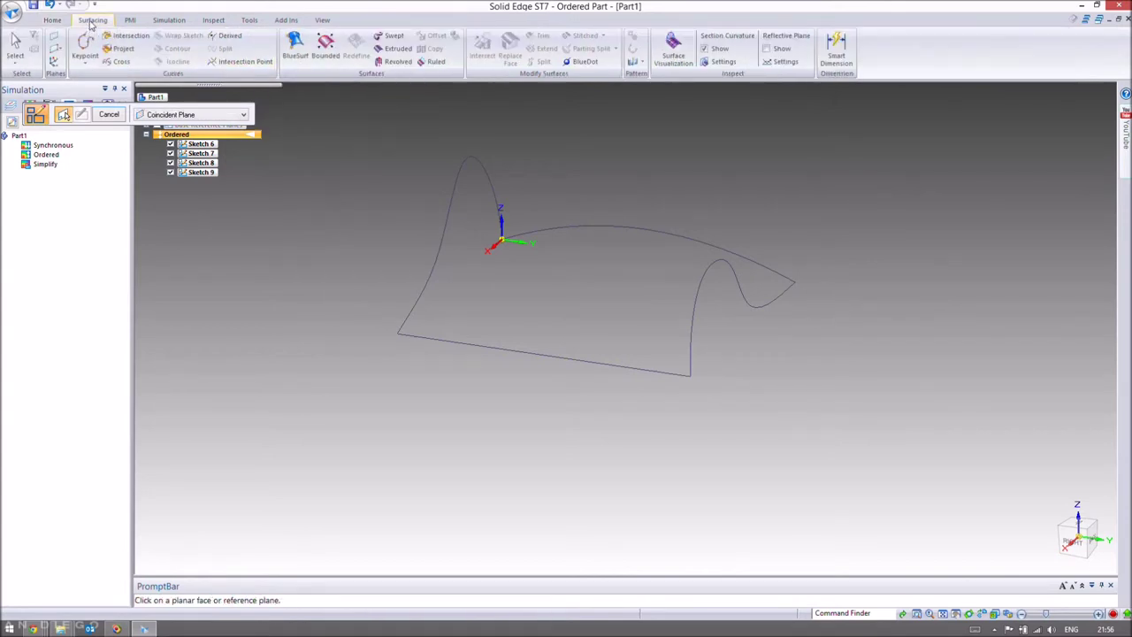
click(299, 66)
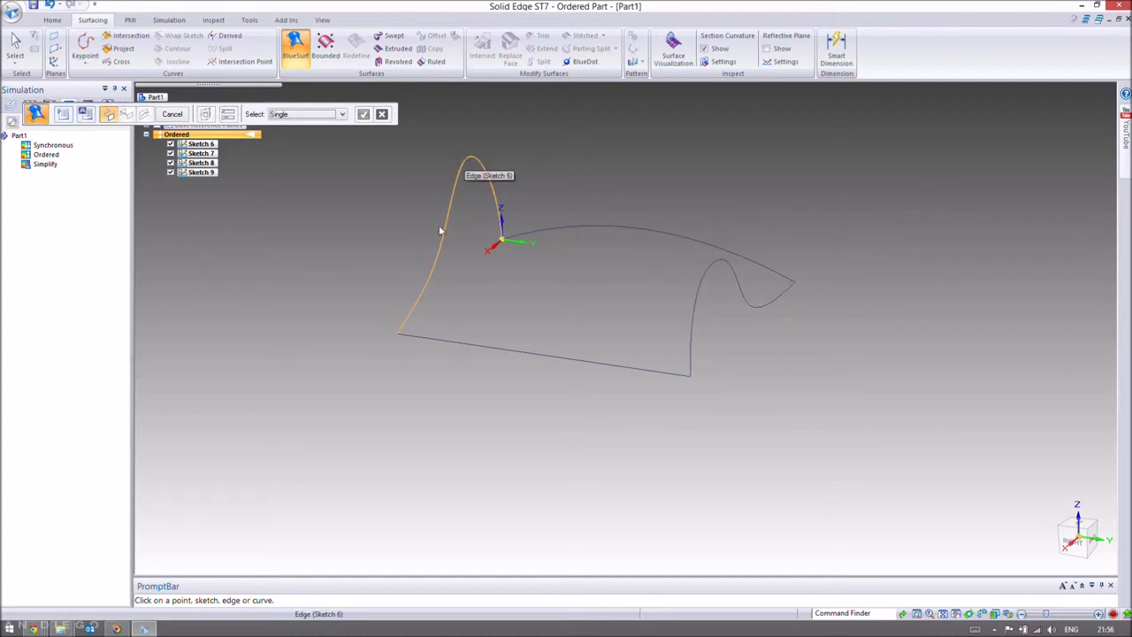
click(425, 292)
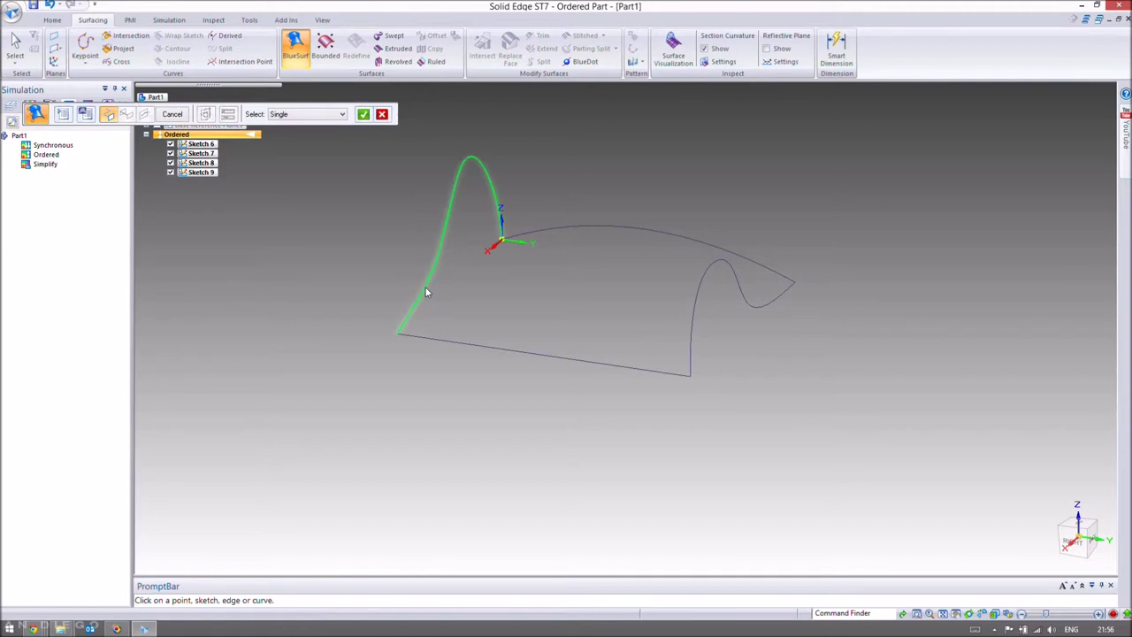
click(362, 113)
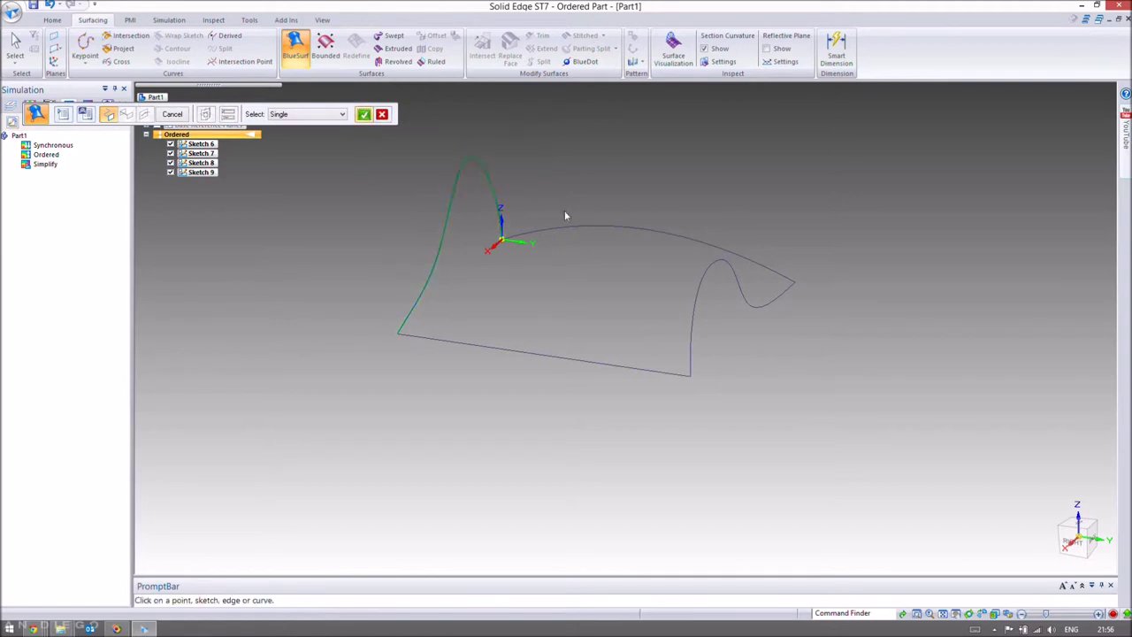
click(691, 324)
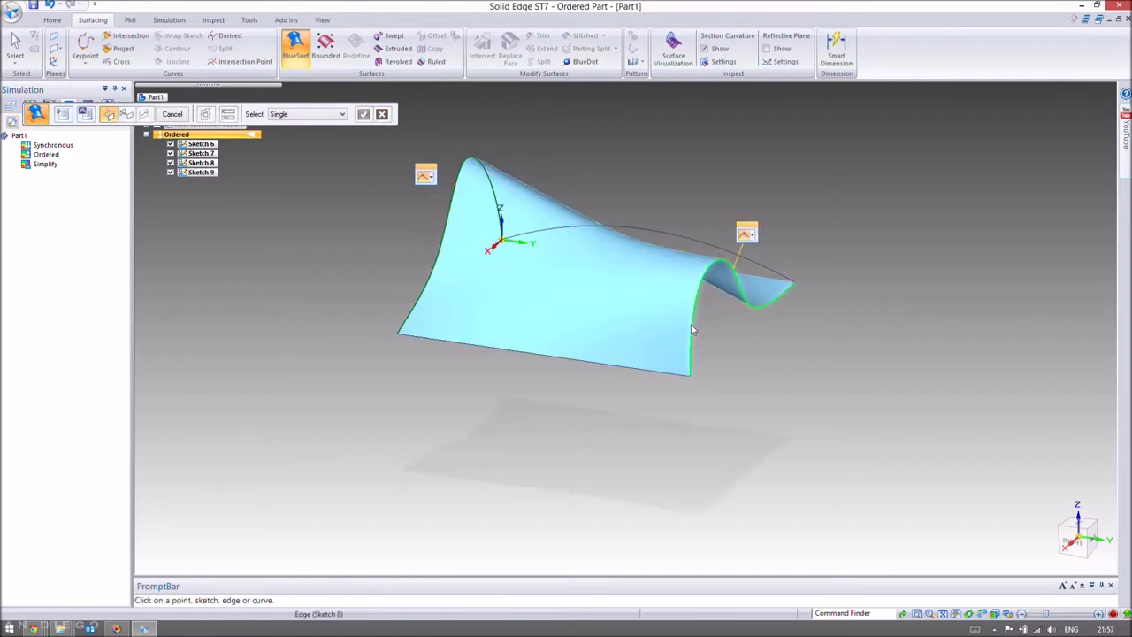
middle_drag(575, 245, 567, 274)
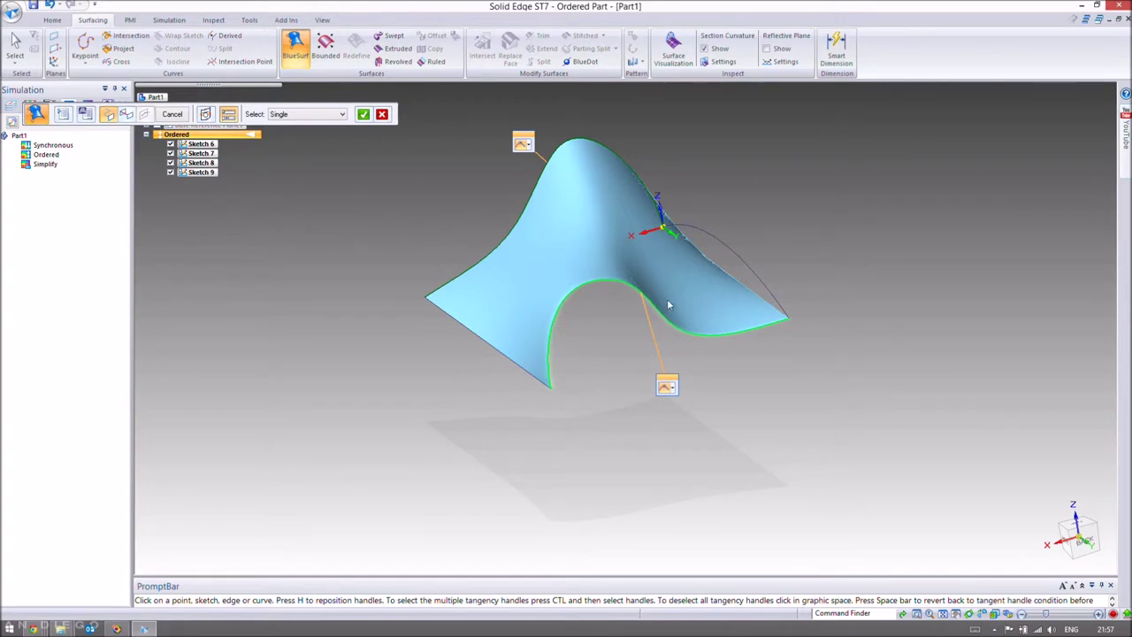
click(363, 114)
right_click(282, 205)
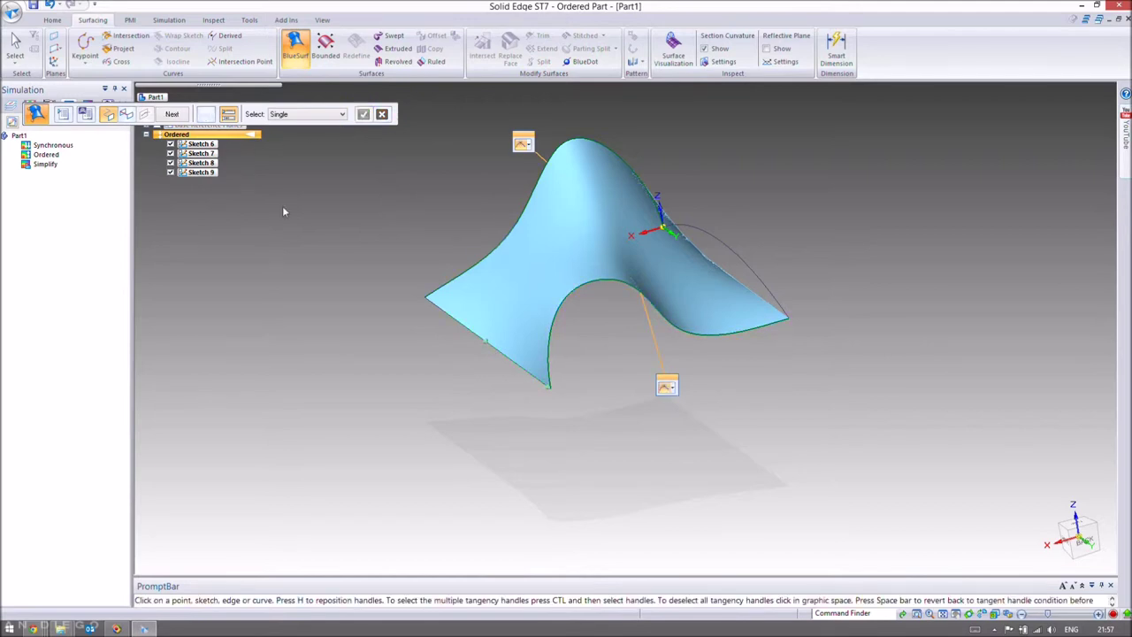
right_click(427, 230)
Delete the BlueSurf surface spanning the two humped curves.
middle_drag(482, 208, 419, 178)
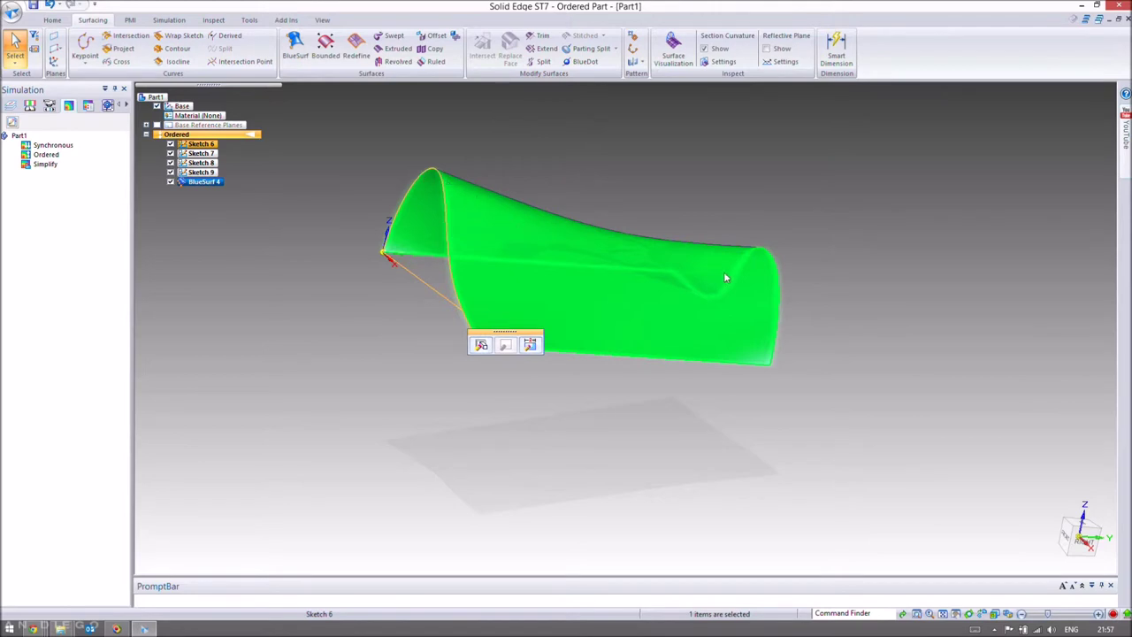
click(844, 221)
middle_drag(842, 220, 863, 273)
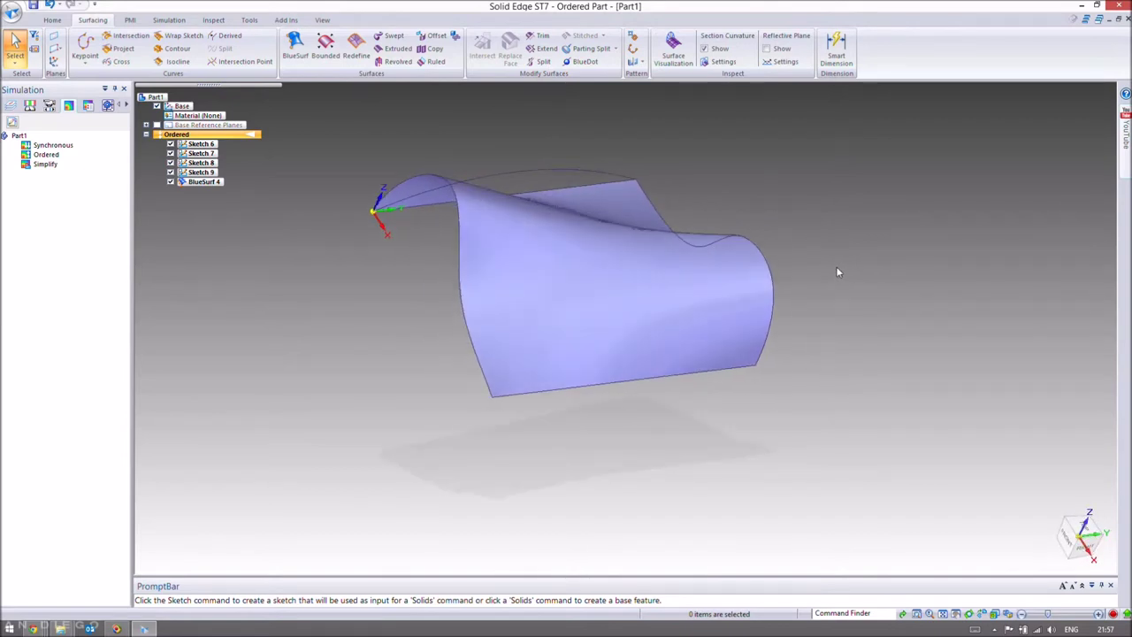
middle_drag(899, 310, 937, 272)
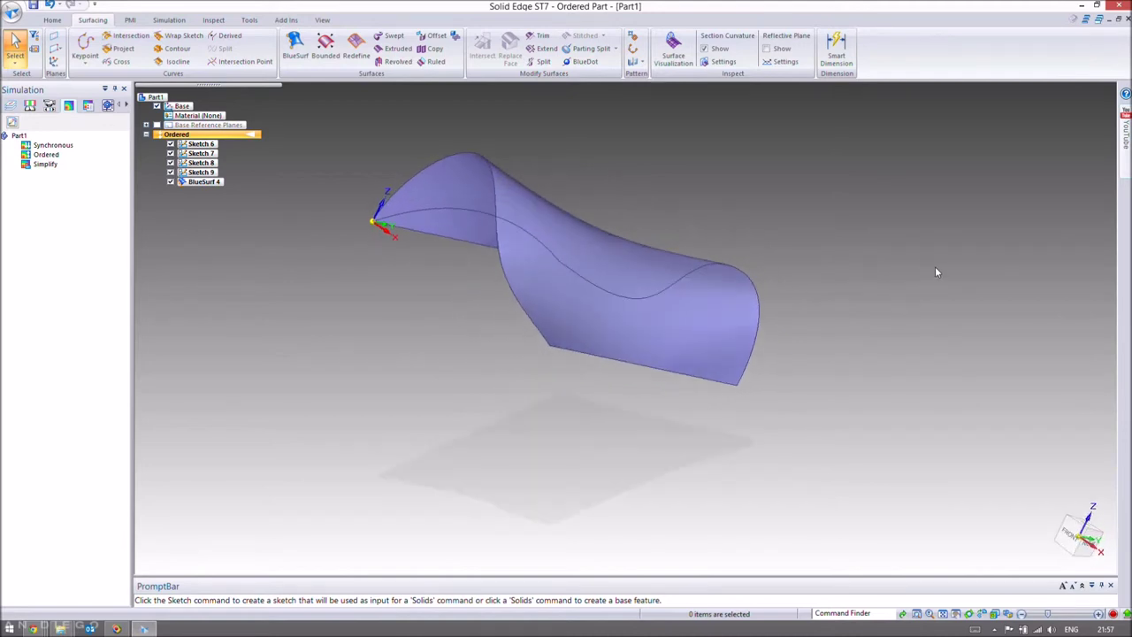
click(632, 306)
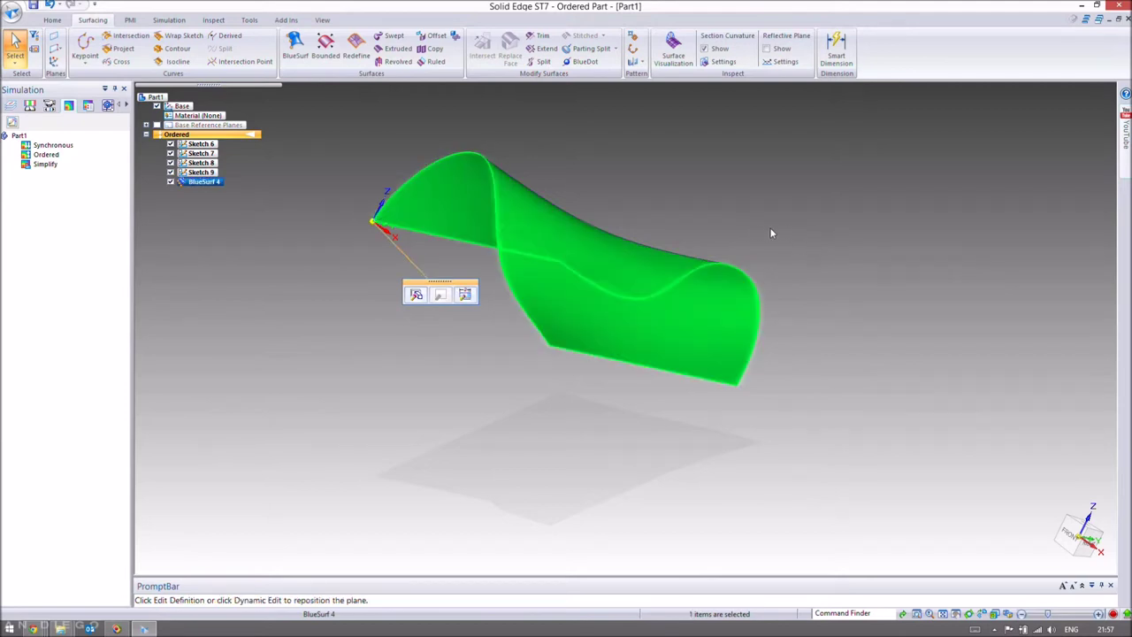
key(Delete)
Create a Bounded surface from the closed loop formed by the two humped curves, the arched curve and the straight line.
middle_drag(667, 206, 566, 215)
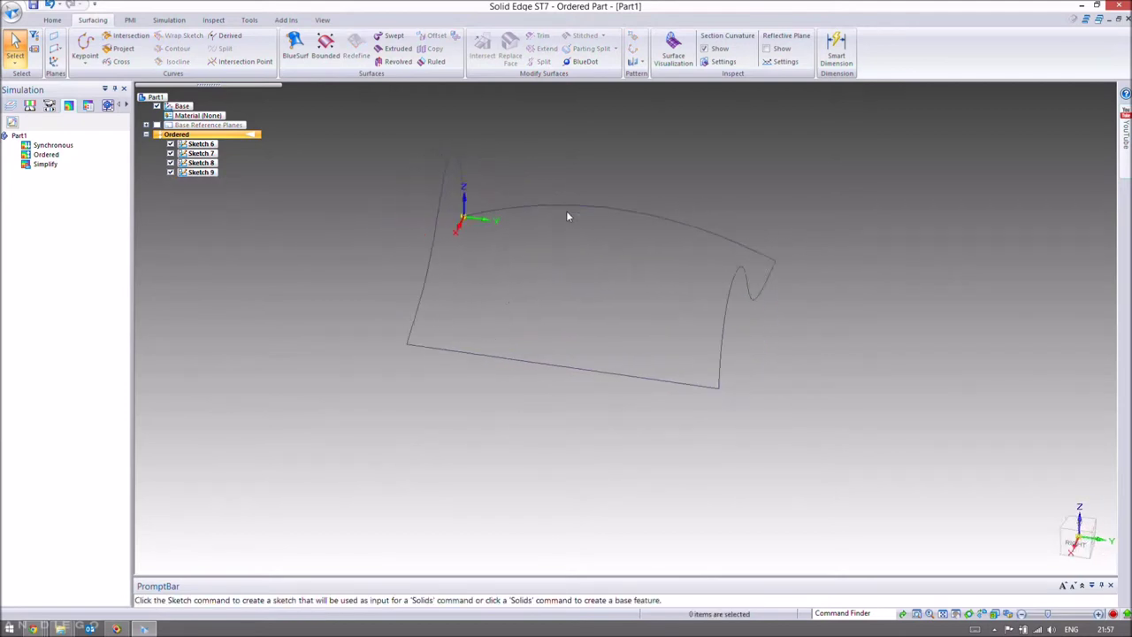
click(327, 56)
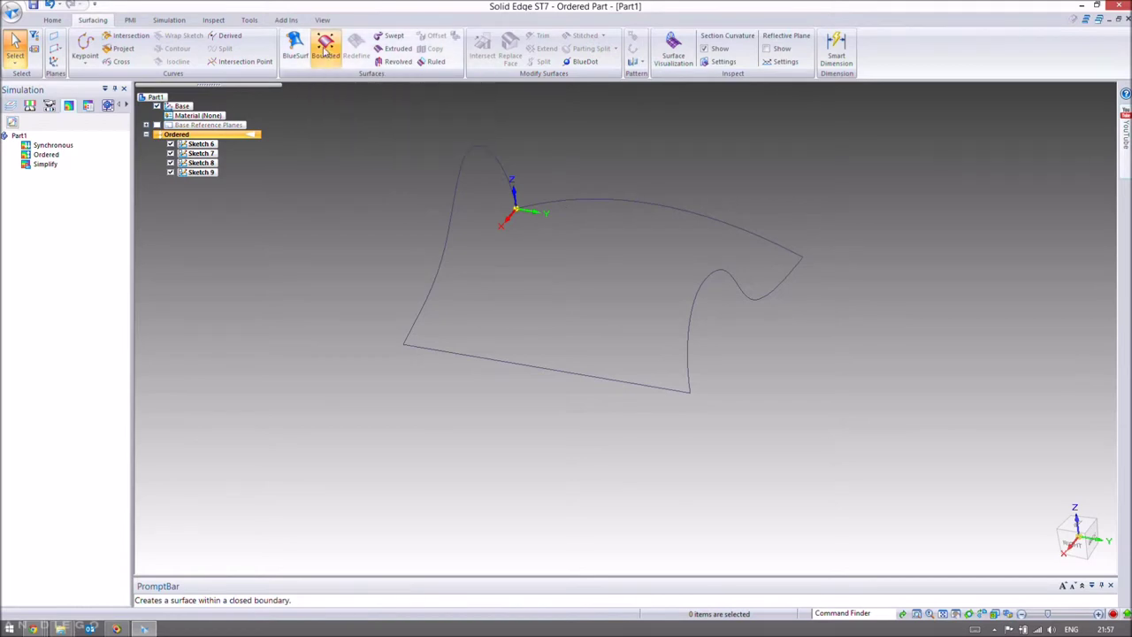
click(470, 149)
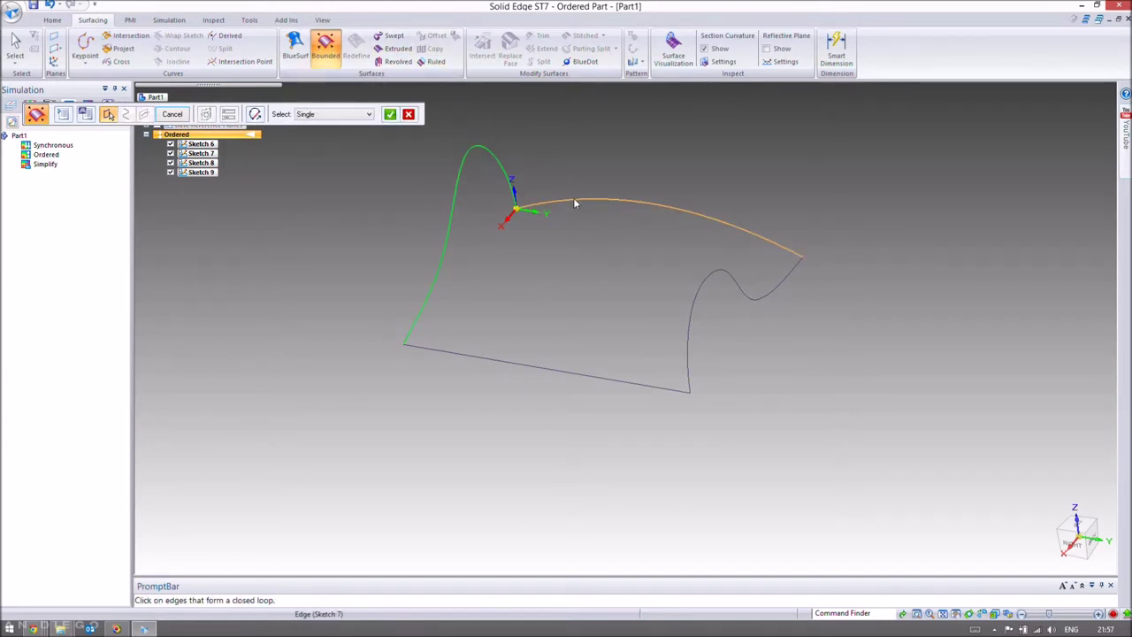
click(748, 235)
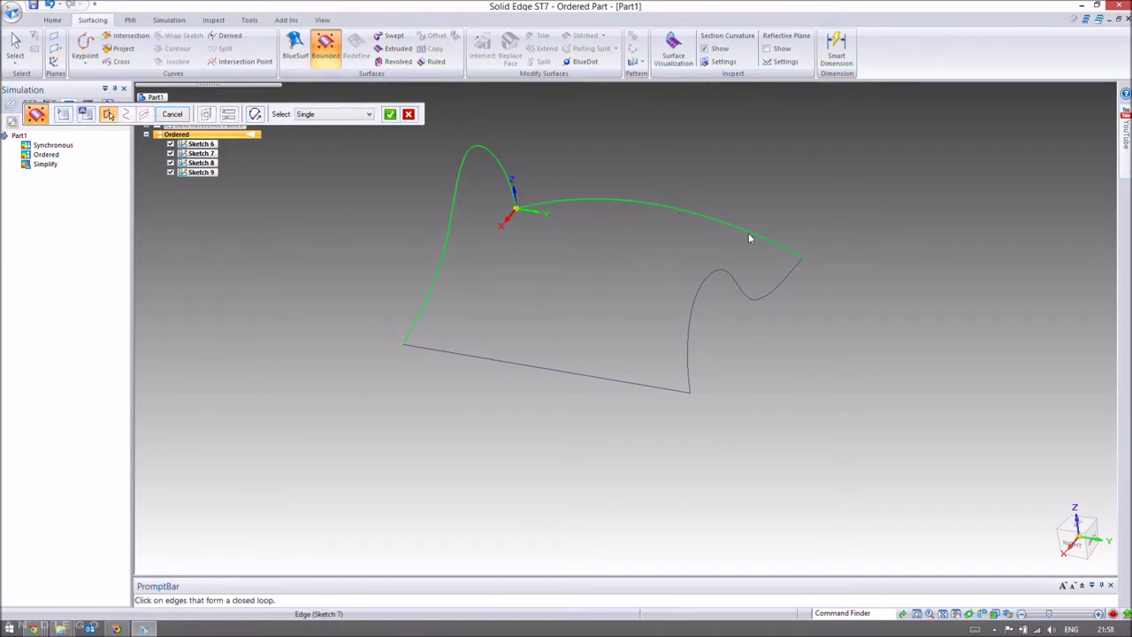
click(763, 294)
click(660, 393)
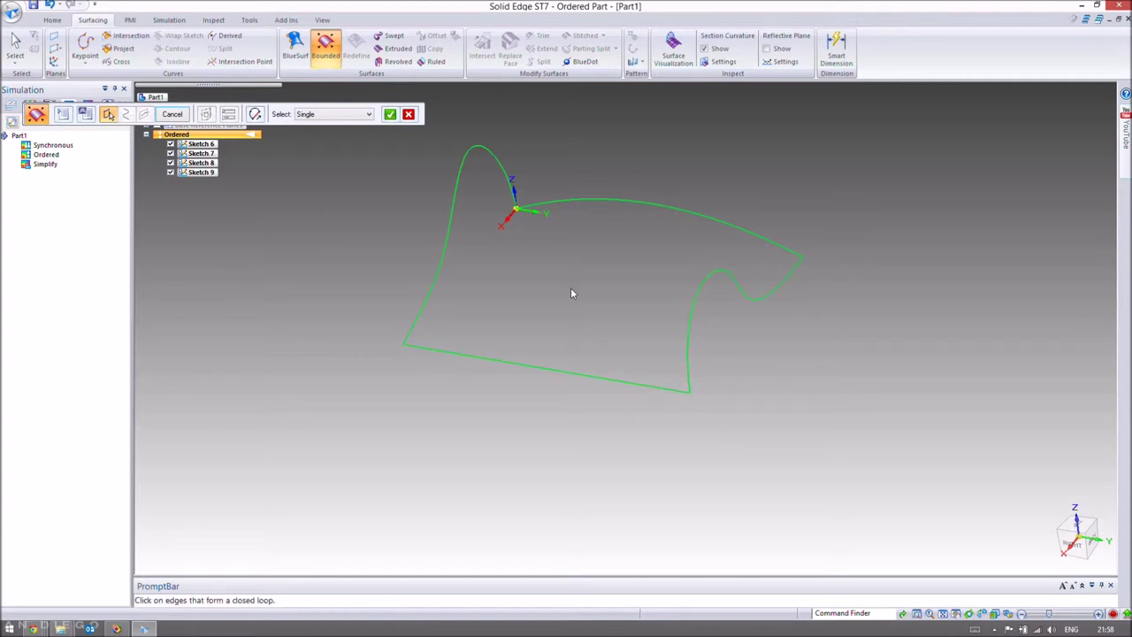
middle_drag(557, 240, 353, 283)
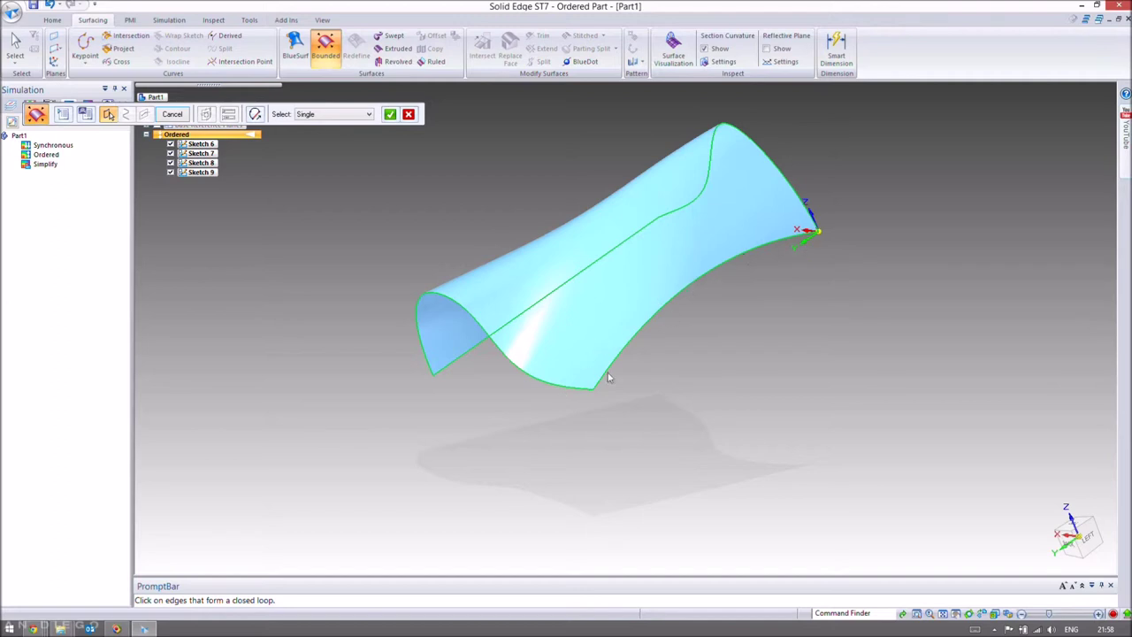
middle_drag(566, 311, 537, 302)
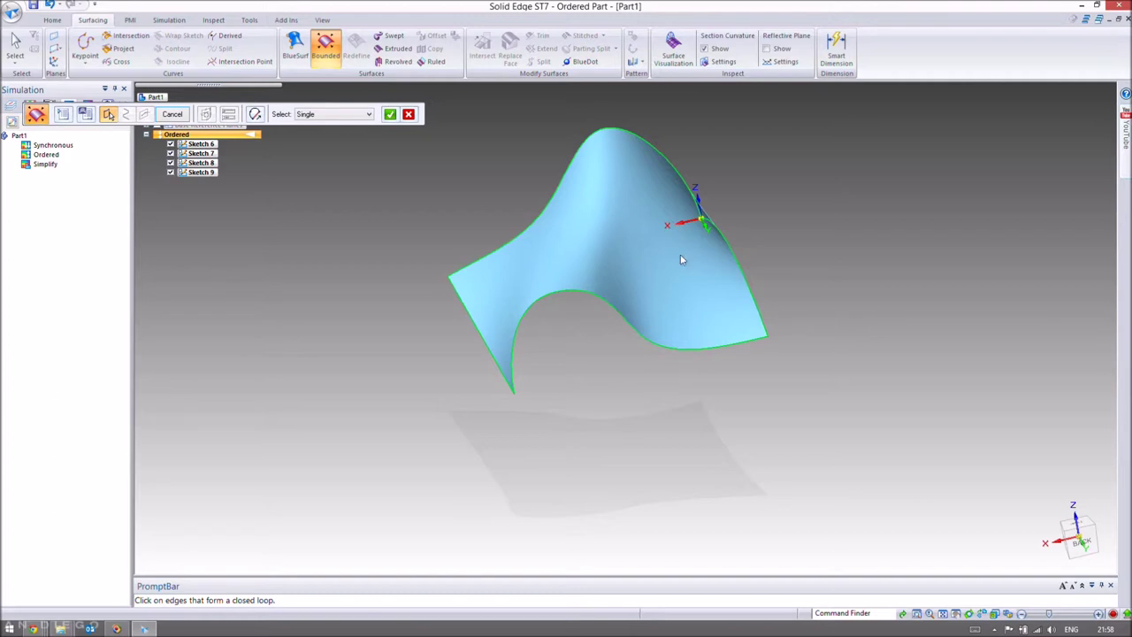
middle_drag(783, 238, 777, 290)
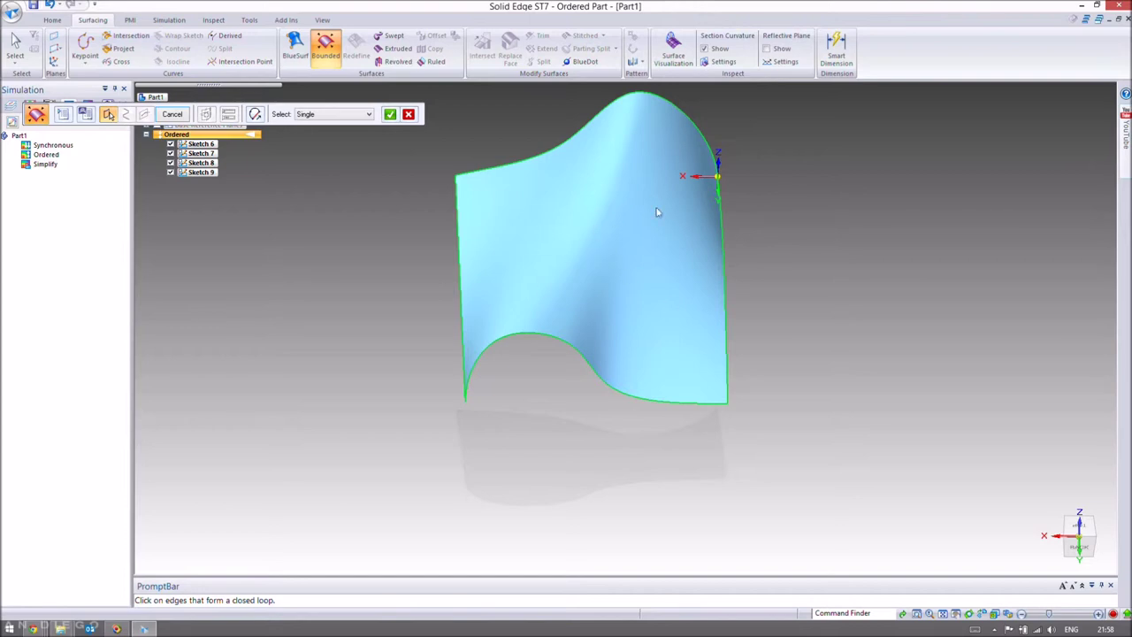
click(390, 115)
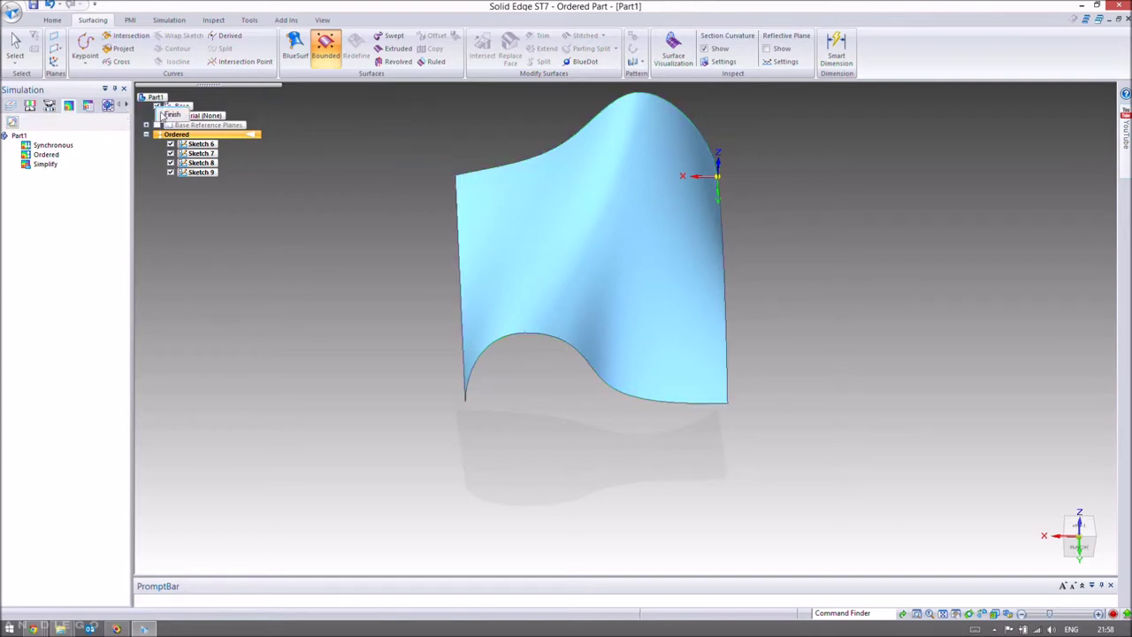
click(174, 115)
middle_drag(414, 195, 678, 165)
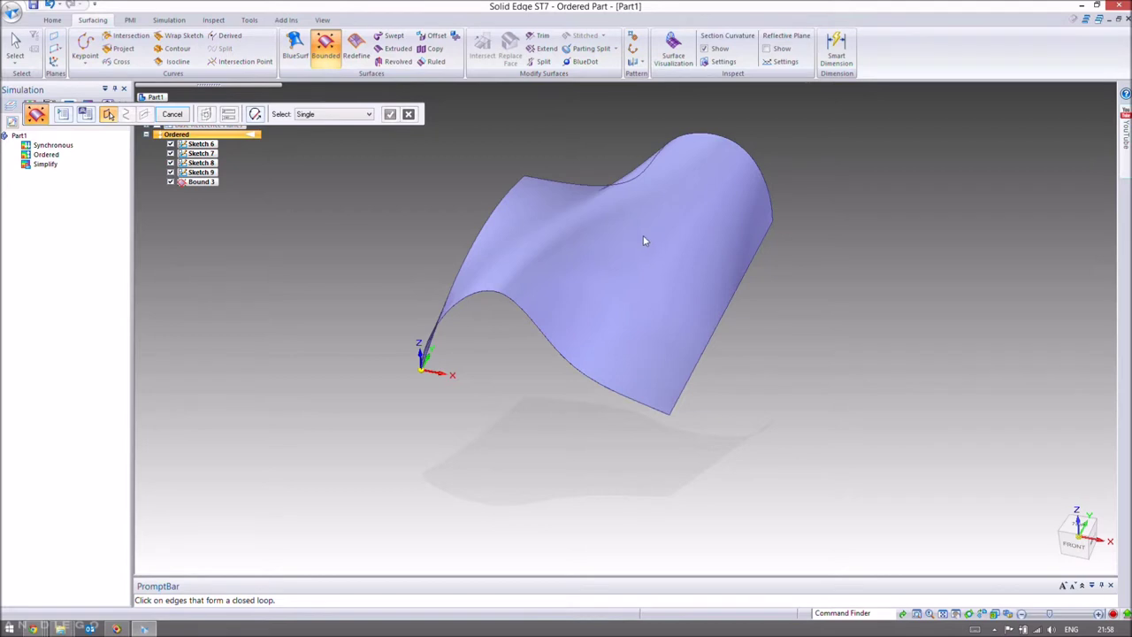
click(15, 46)
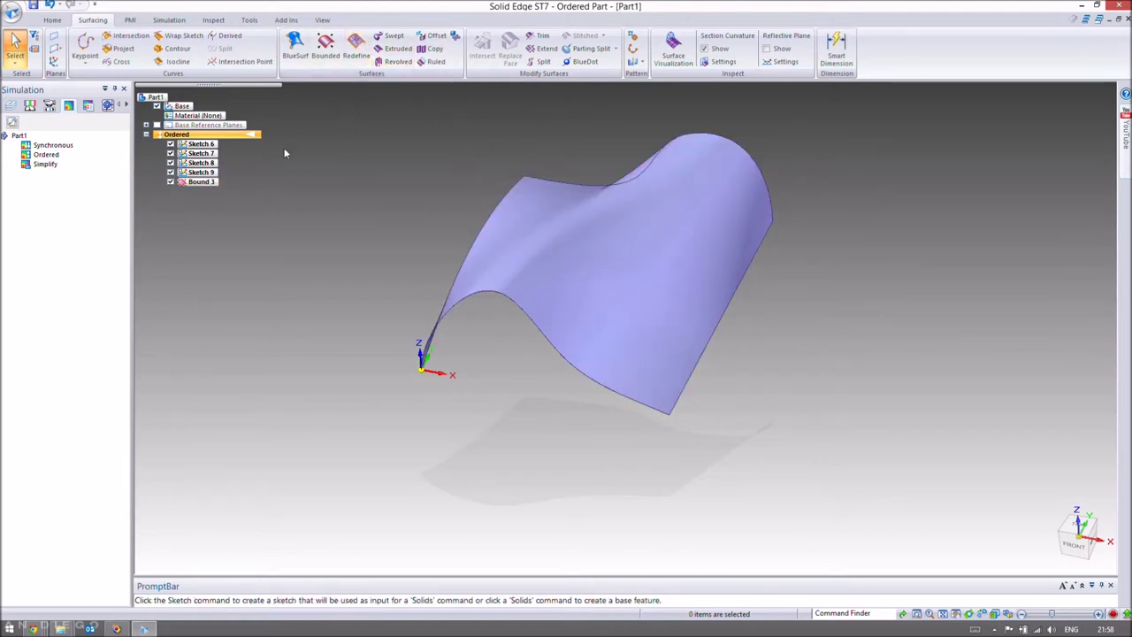
Examine the bounded surface's shape from the back and from its open curved edges.
click(51, 19)
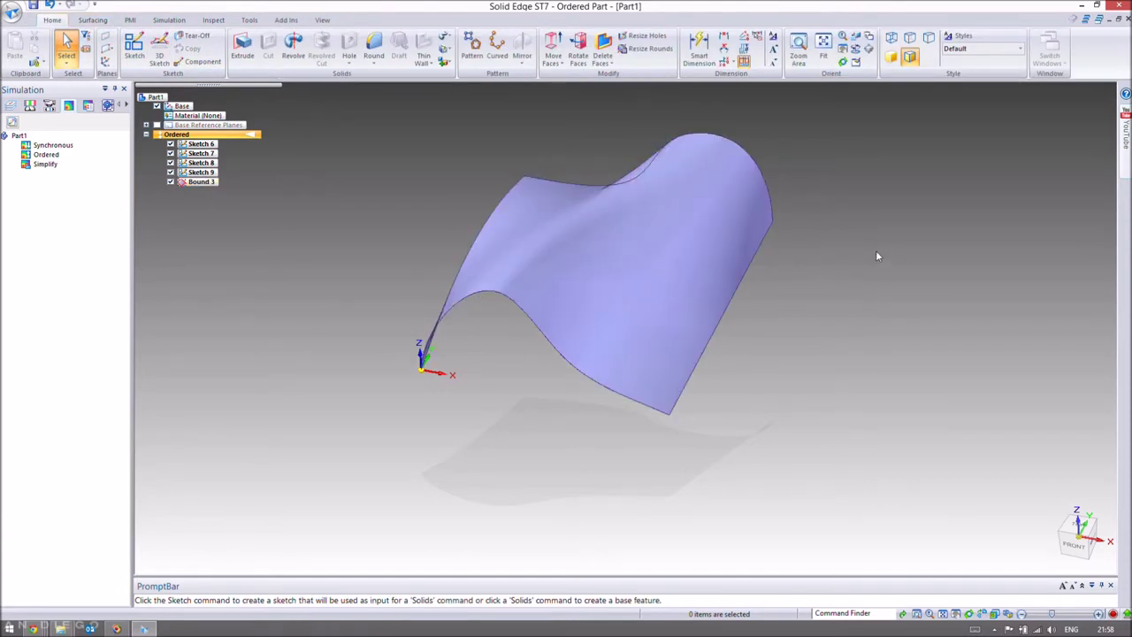
middle_drag(875, 253, 543, 221)
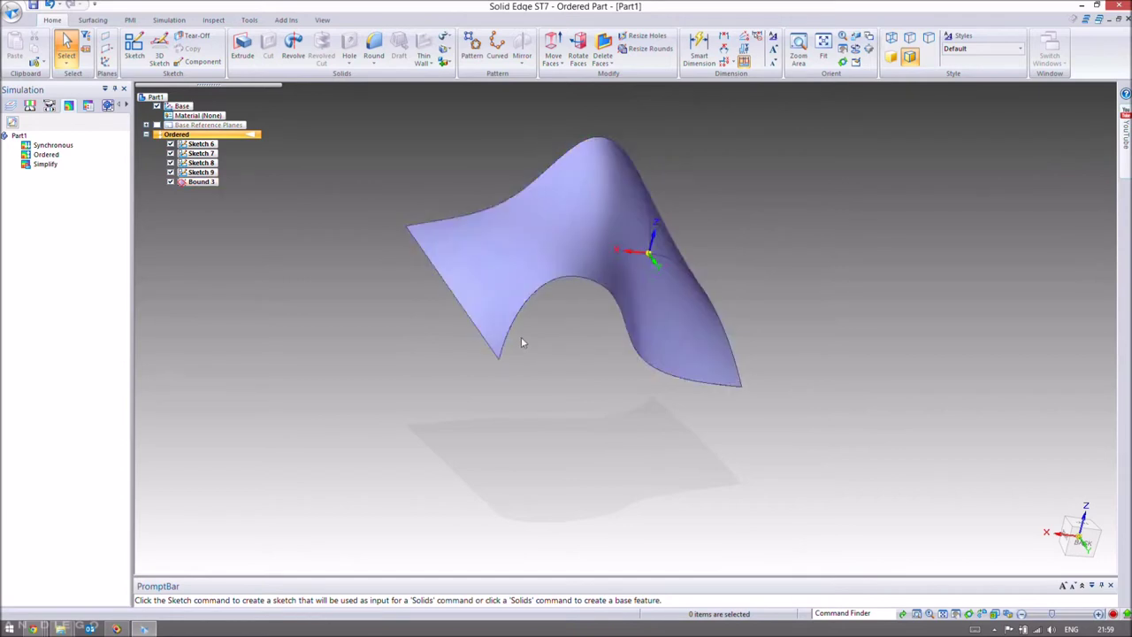
click(564, 336)
key(Escape)
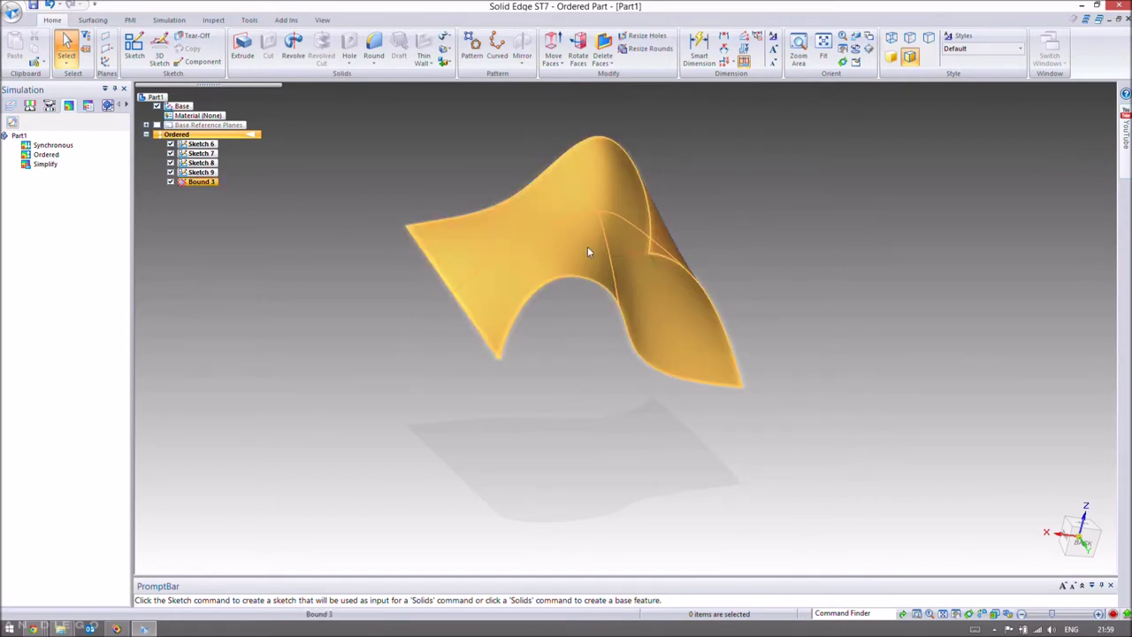
click(681, 251)
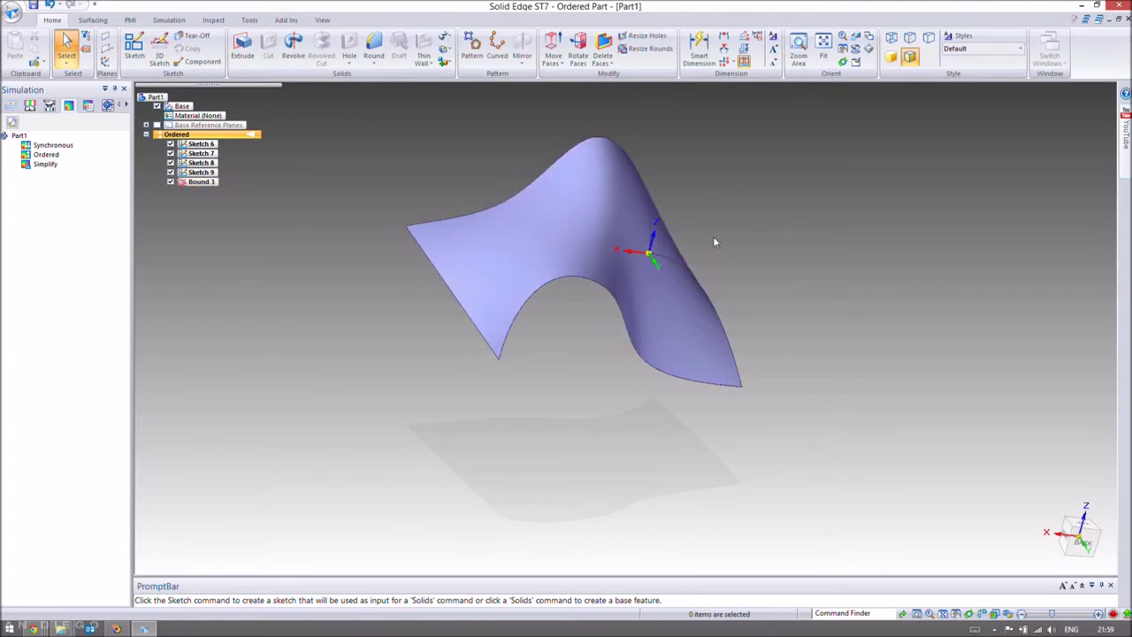
middle_drag(715, 243, 677, 233)
click(485, 252)
key(Escape)
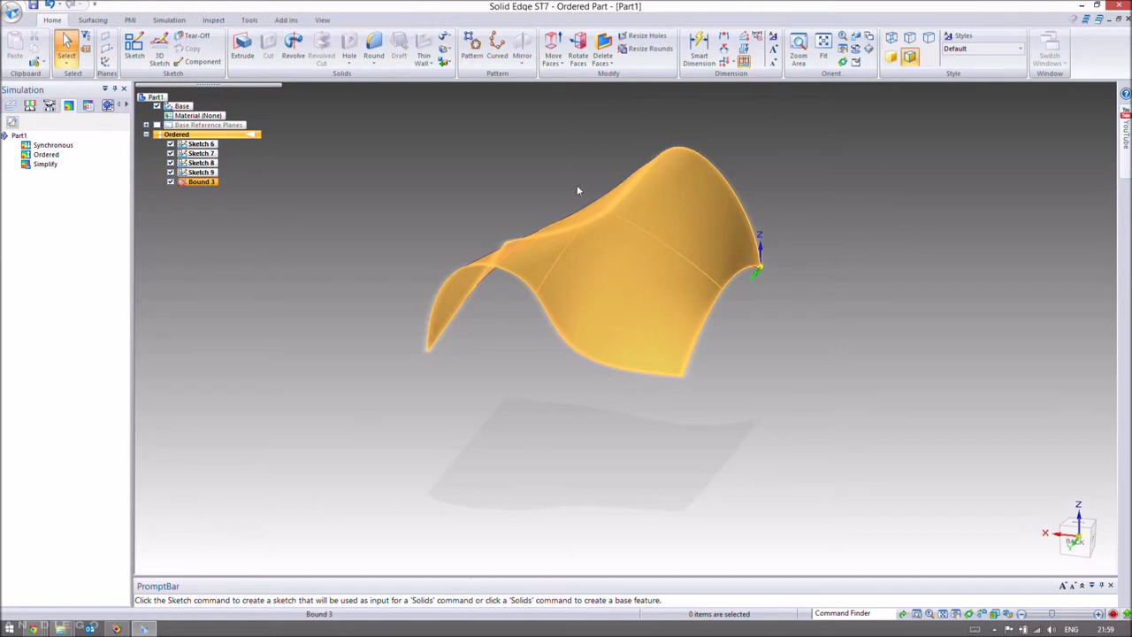
Thicken the bounded surface into a solid, offsetting the material to its underside.
click(450, 42)
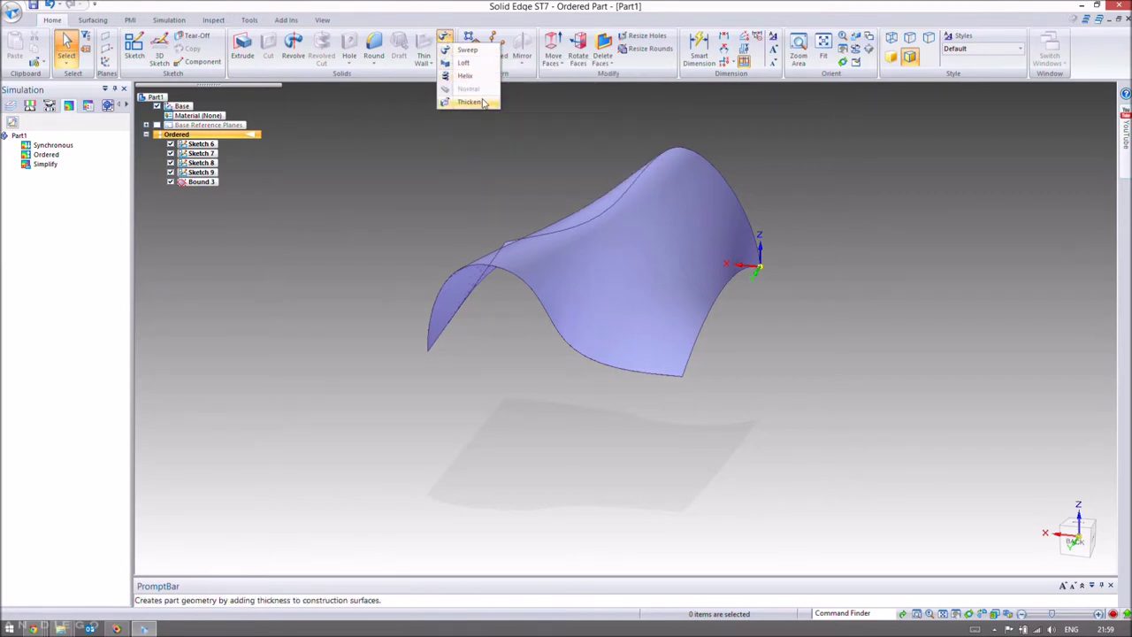
click(469, 102)
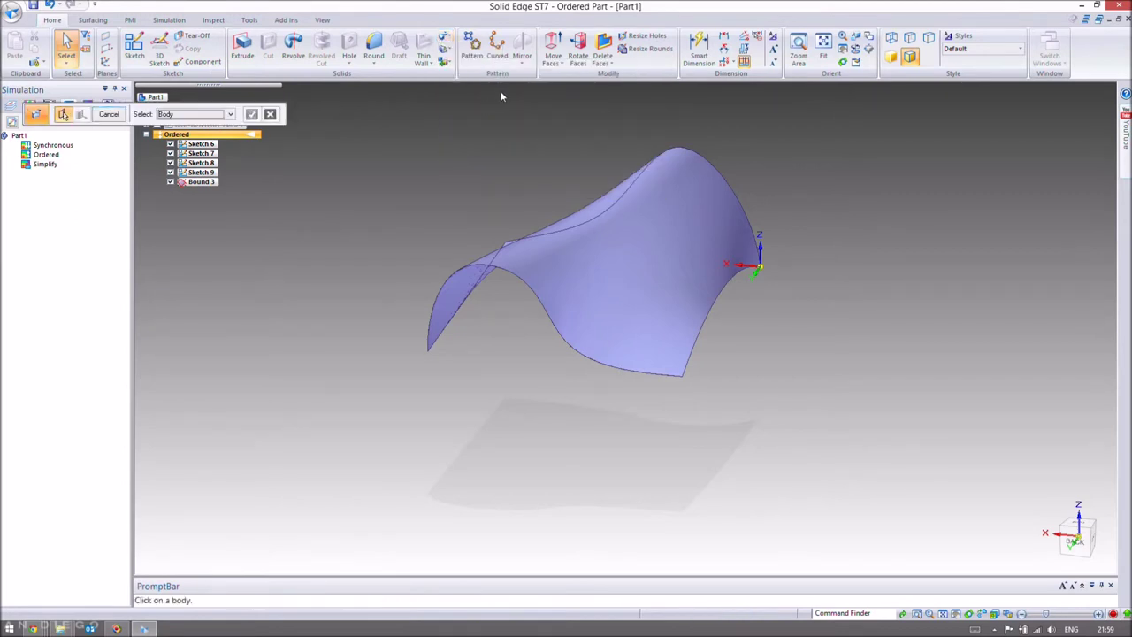
click(672, 209)
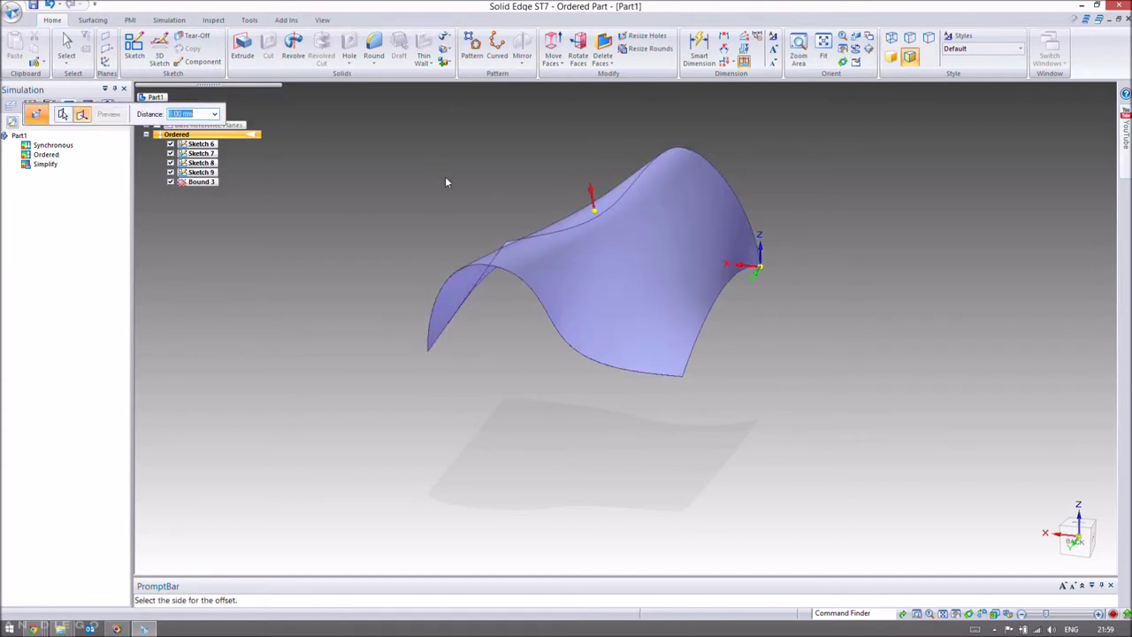
click(492, 306)
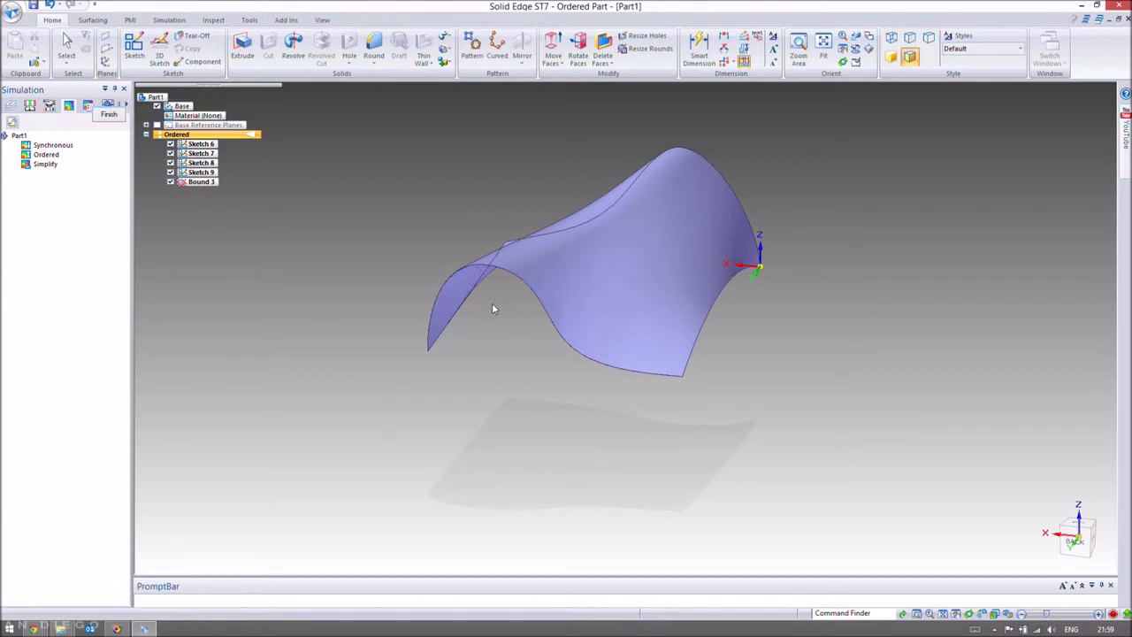
middle_drag(492, 309, 573, 293)
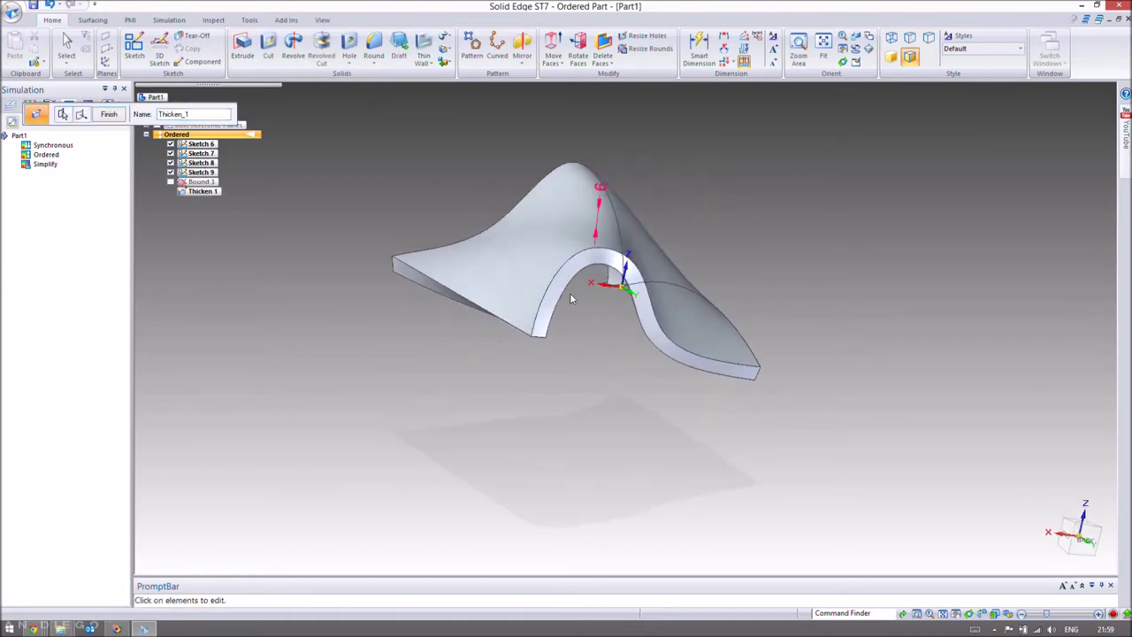
Change the thicken distance to 5 mm, keep the offset on the underside, and finish the feature.
click(81, 114)
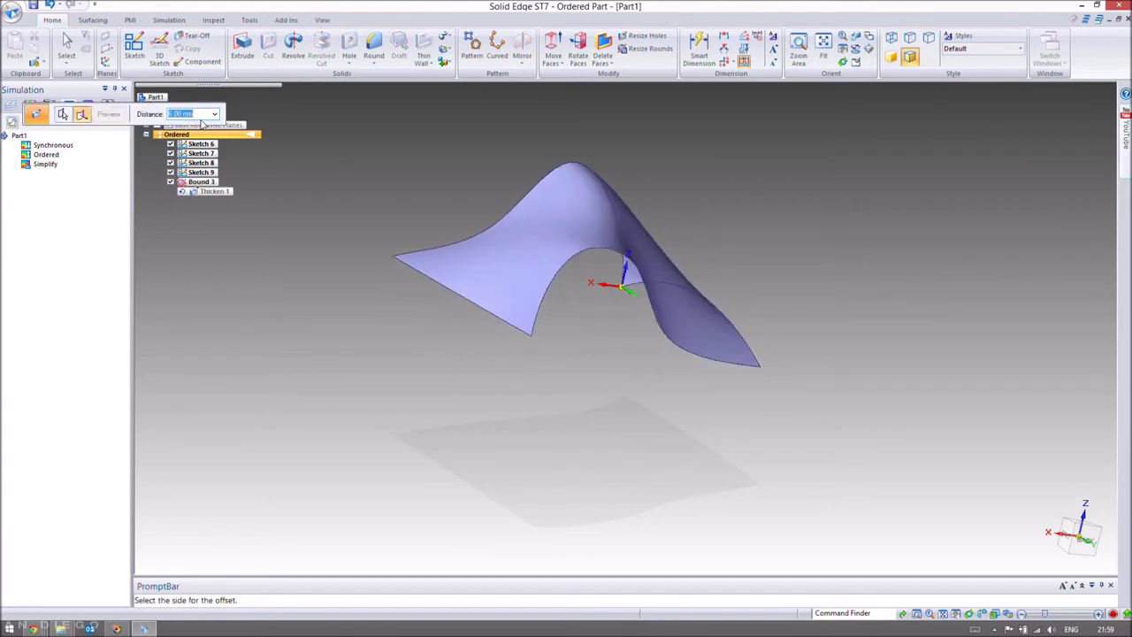
text(5)
key(Return)
click(596, 304)
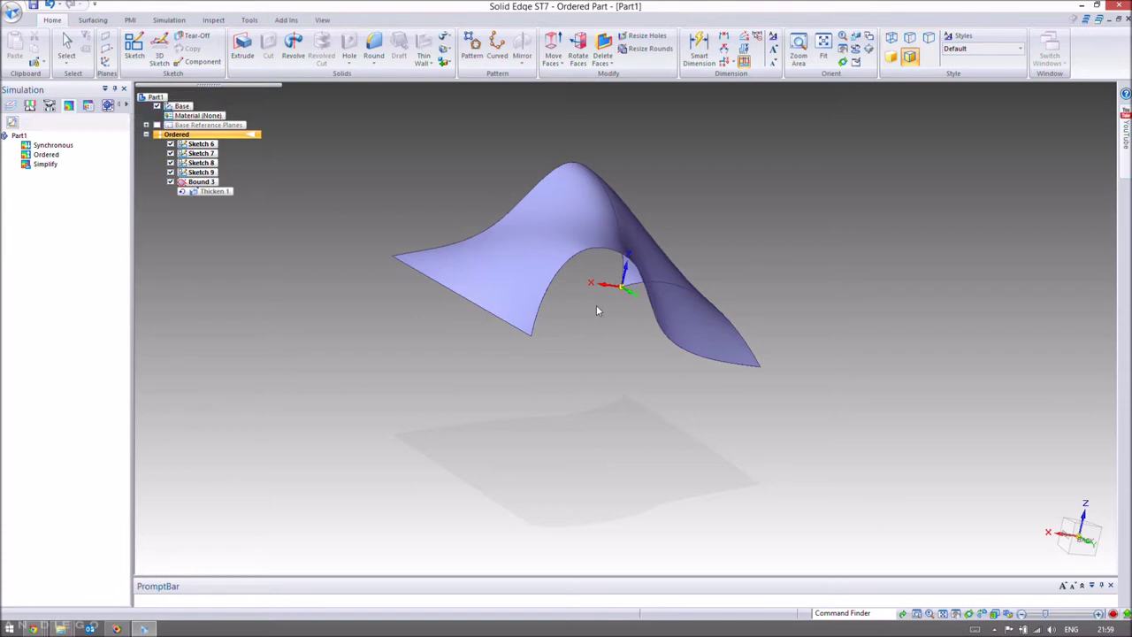
key(Return)
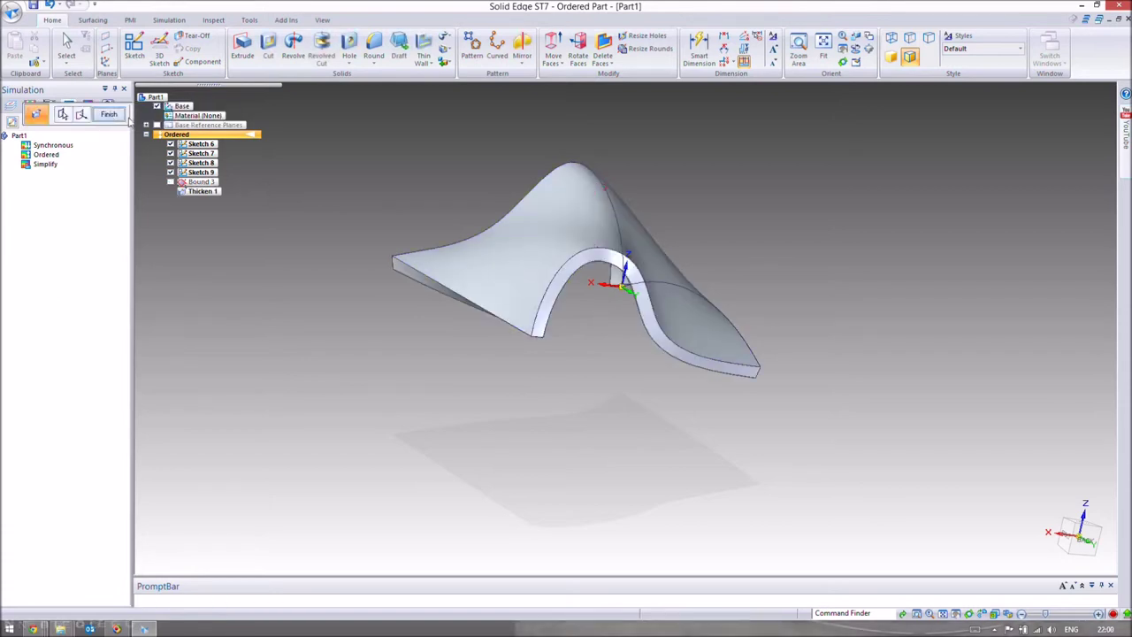
middle_drag(566, 292, 700, 207)
middle_drag(604, 168, 752, 150)
mouse_move(767, 196)
middle_down()
mouse_move(607, 313)
mouse_move(716, 197)
mouse_move(821, 217)
mouse_move(881, 207)
mouse_move(765, 212)
middle_up()
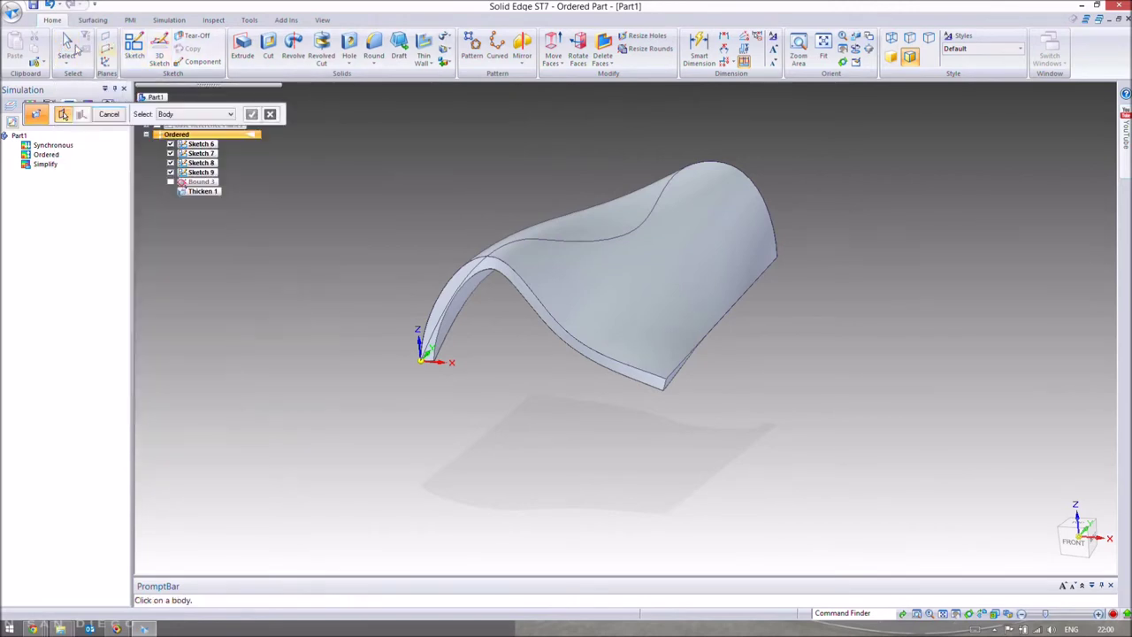
Delete the thicken feature and show the bounded surface again.
click(67, 44)
click(195, 191)
key(Delete)
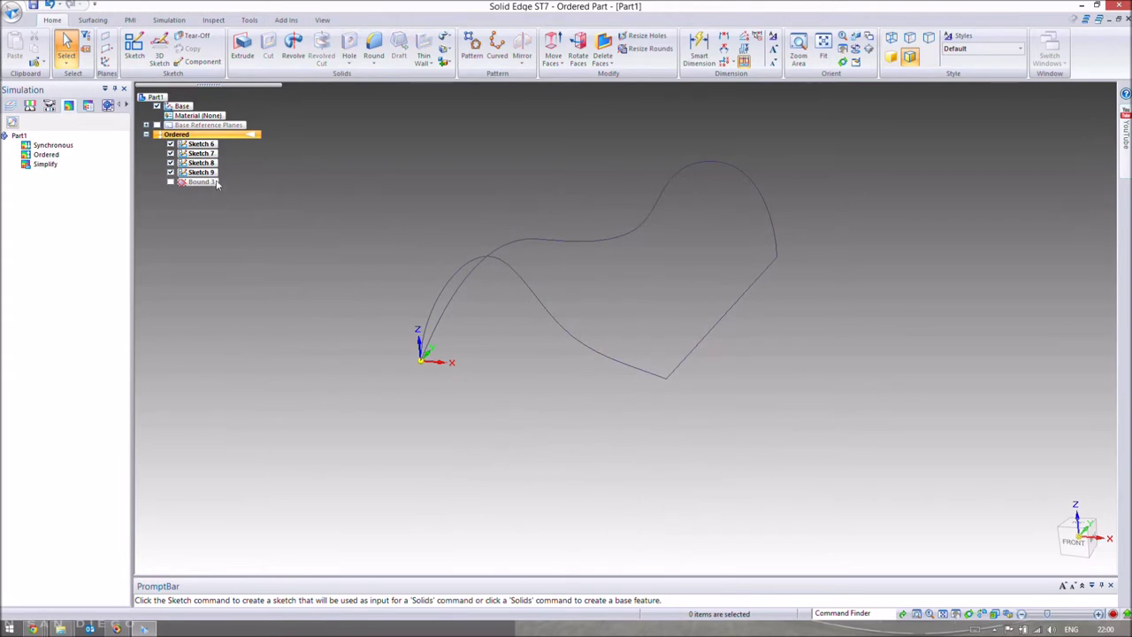
click(171, 182)
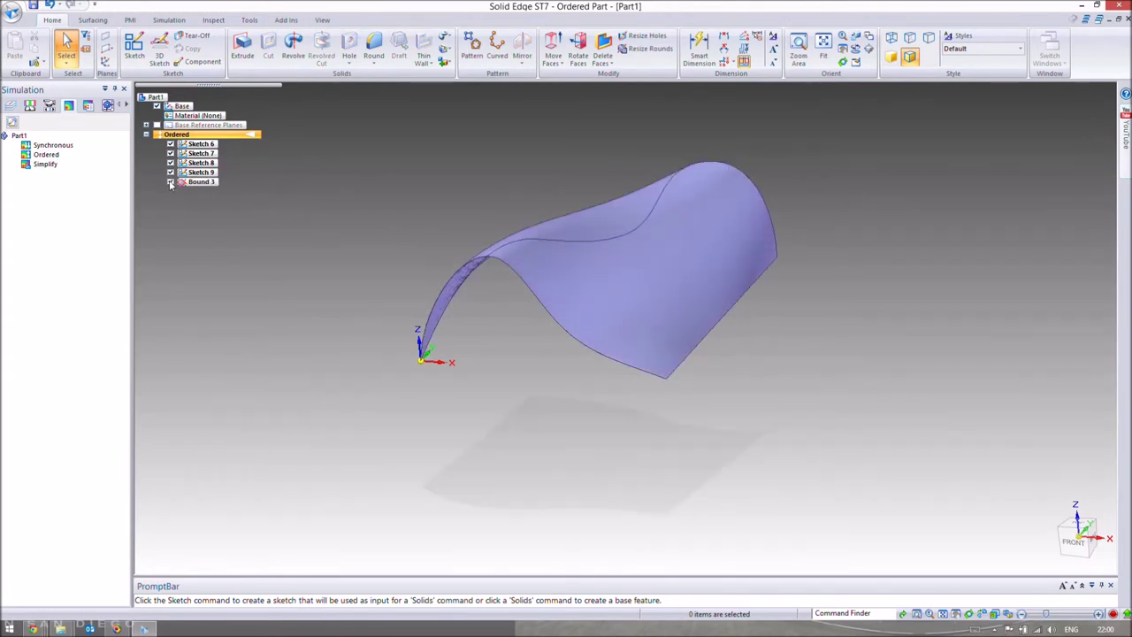
Start an extrusion on a parallel plane placed about 115.65 mm below the horizontal base plane, beneath the bounded surface.
scroll(470, 238, down, 3)
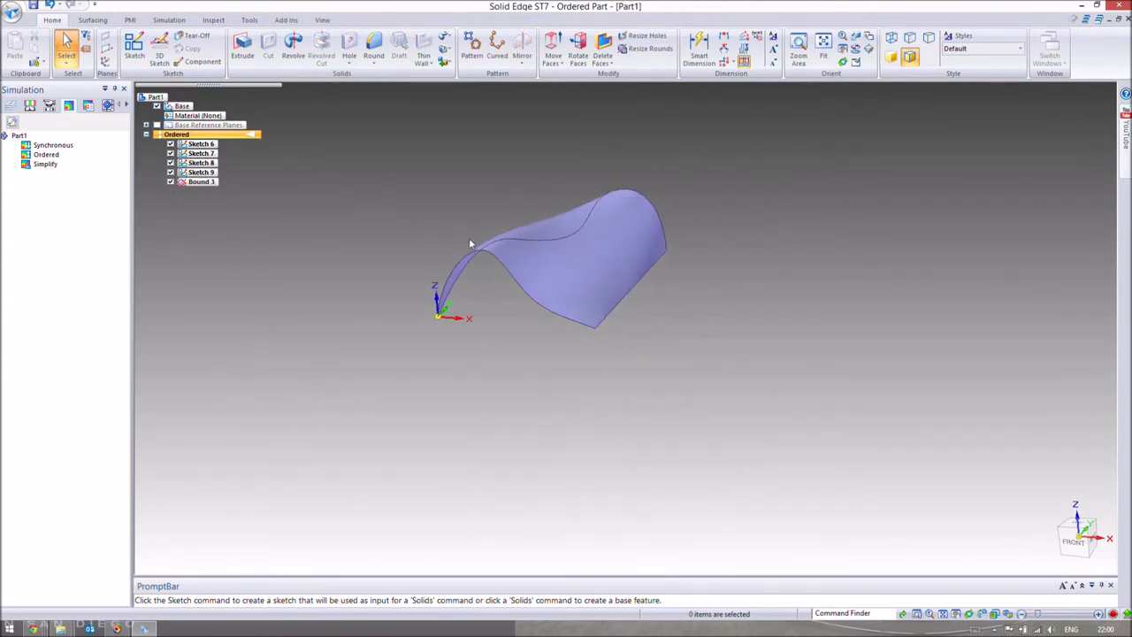
mouse_move(494, 265)
middle_down()
mouse_move(510, 254)
mouse_move(522, 288)
middle_up()
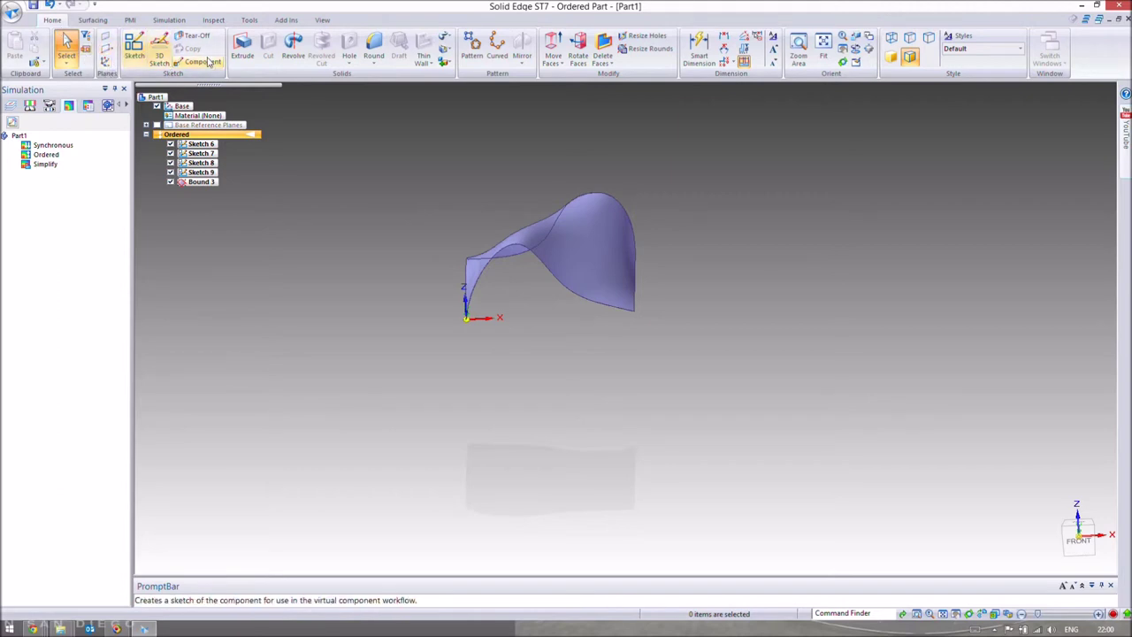
click(242, 48)
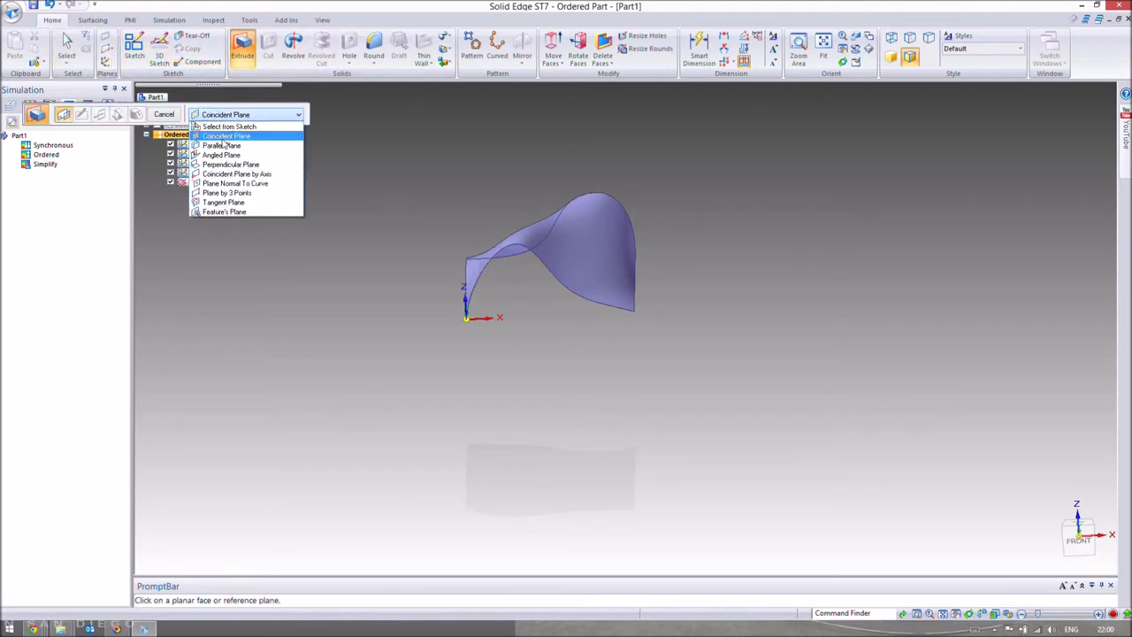
click(221, 145)
middle_drag(514, 314, 521, 248)
click(525, 223)
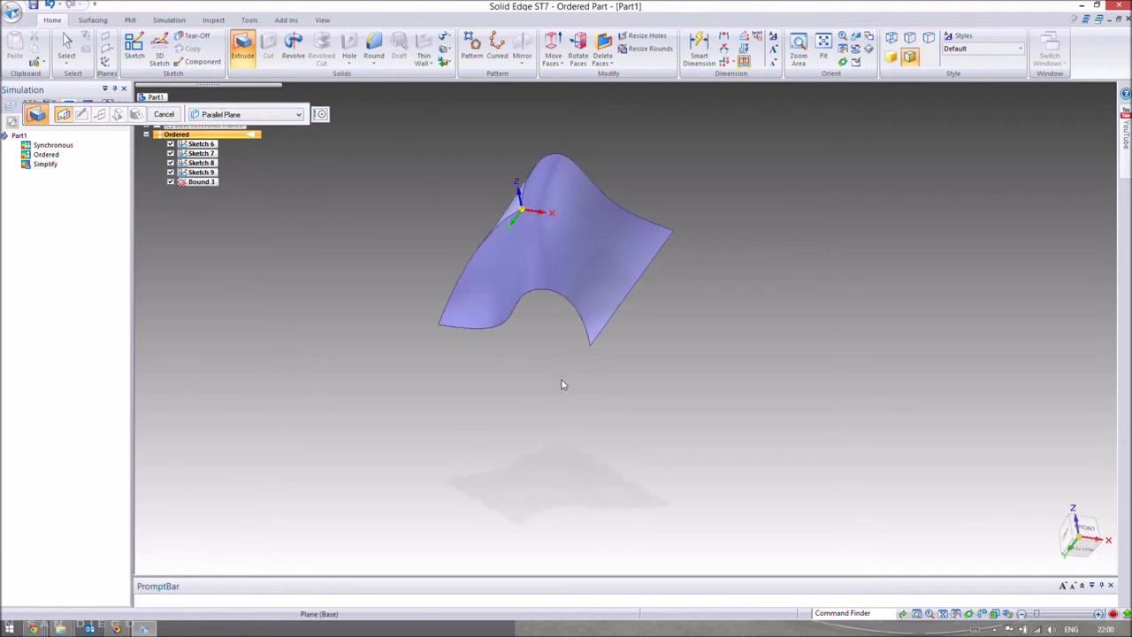
click(561, 381)
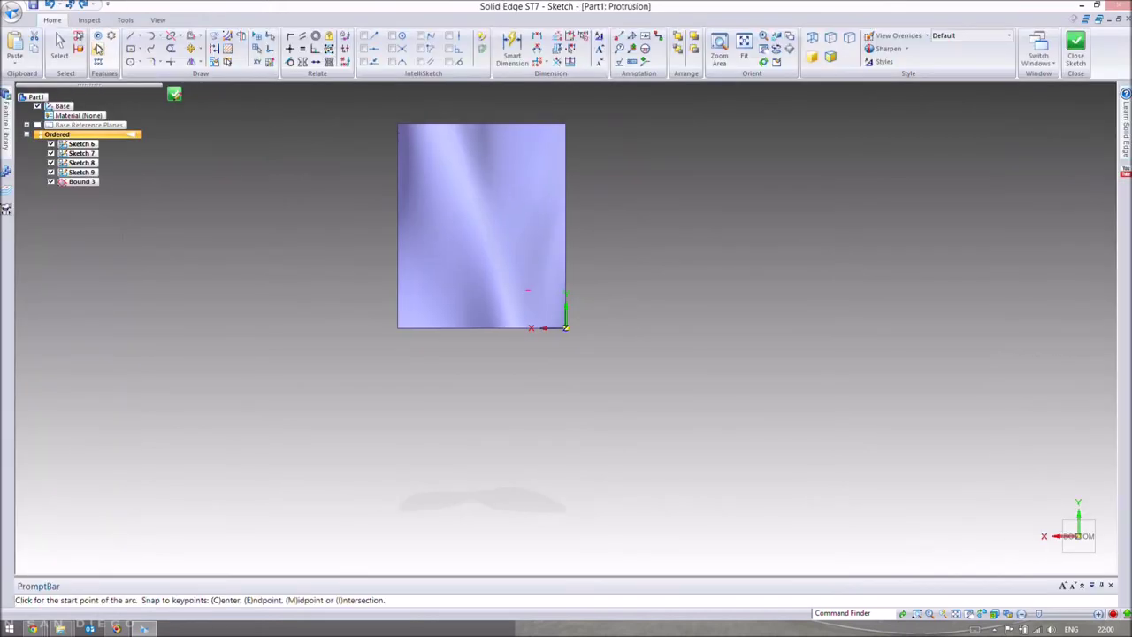
Sketch a center rectangle inside the bounded surface's outline and extrude it upward into a block that stays below the surface.
click(130, 50)
click(474, 234)
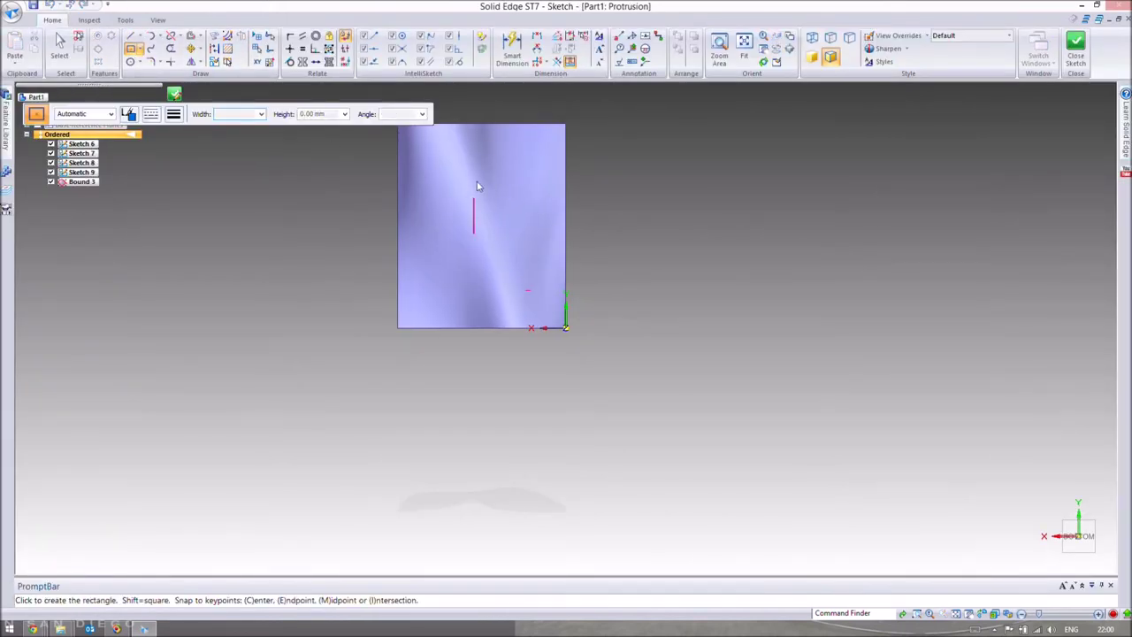
click(529, 166)
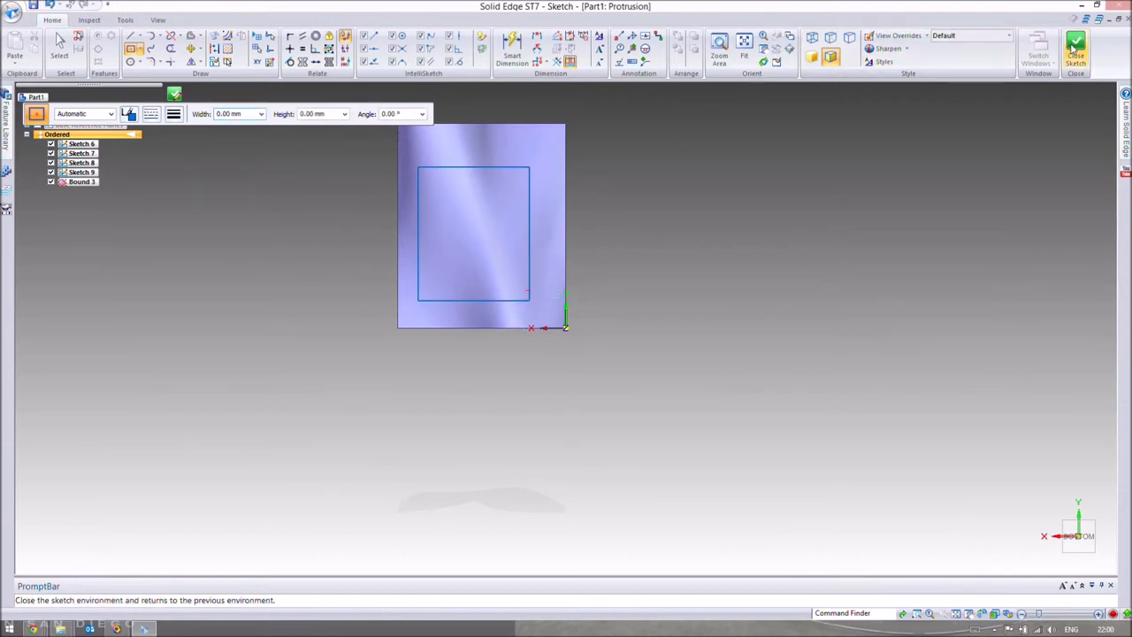
click(1075, 48)
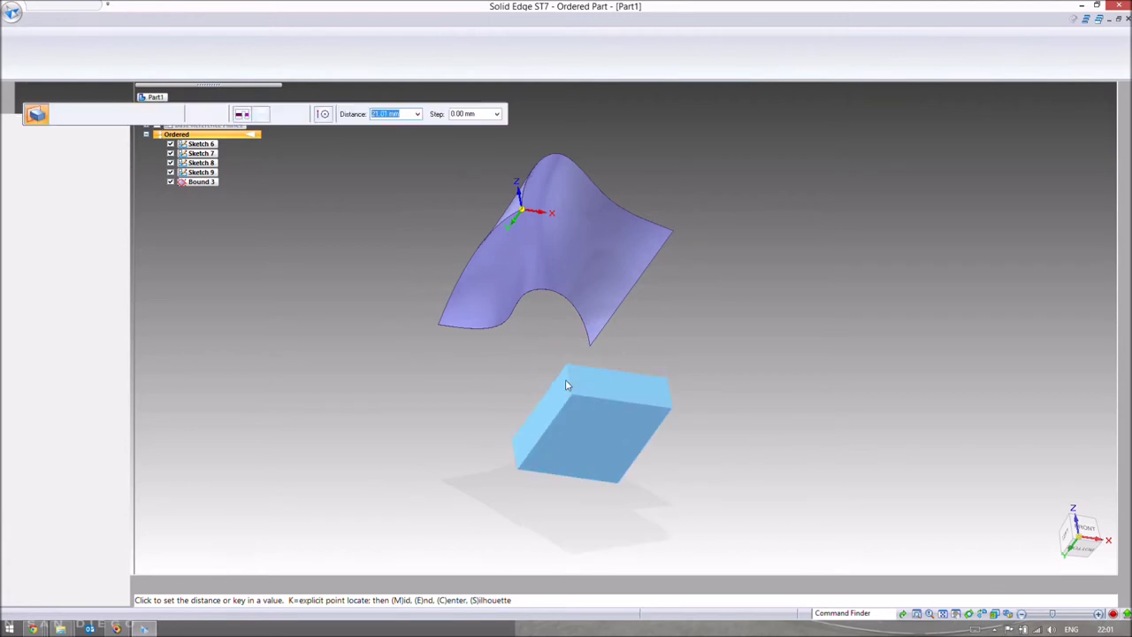
click(564, 361)
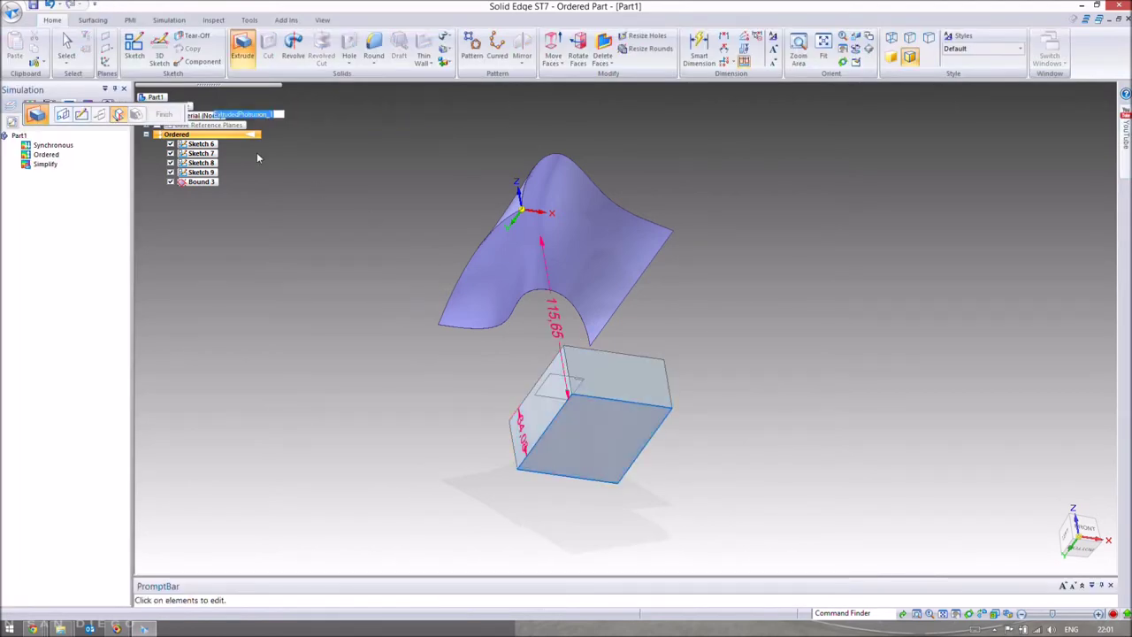
key(Escape)
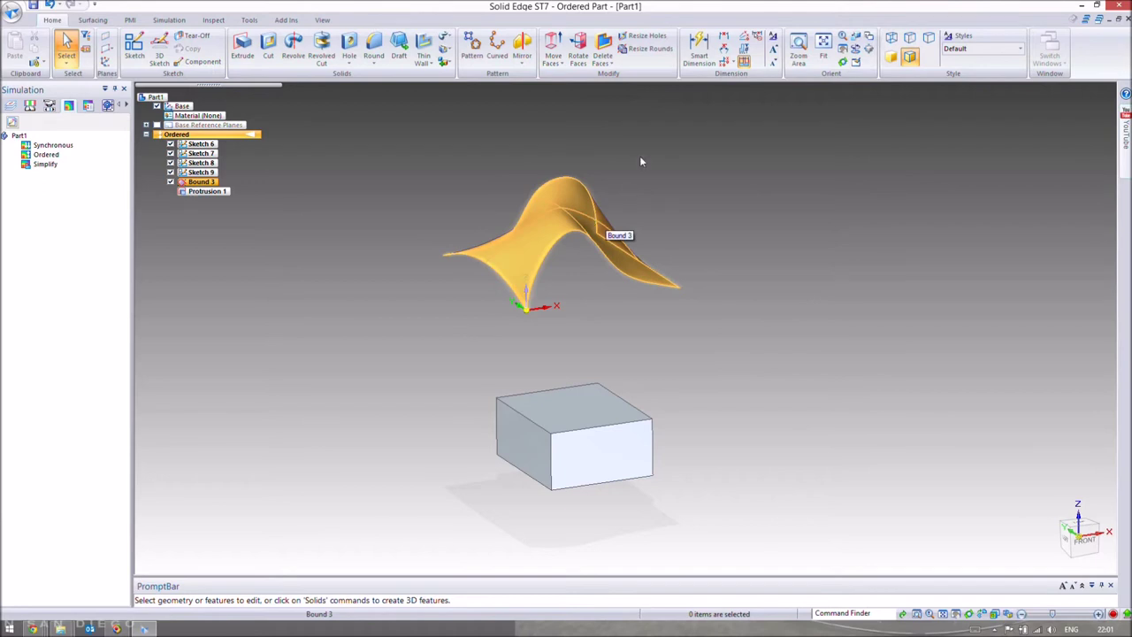
Replace the block's flat top face with the bounded surface using Replace Face.
click(93, 20)
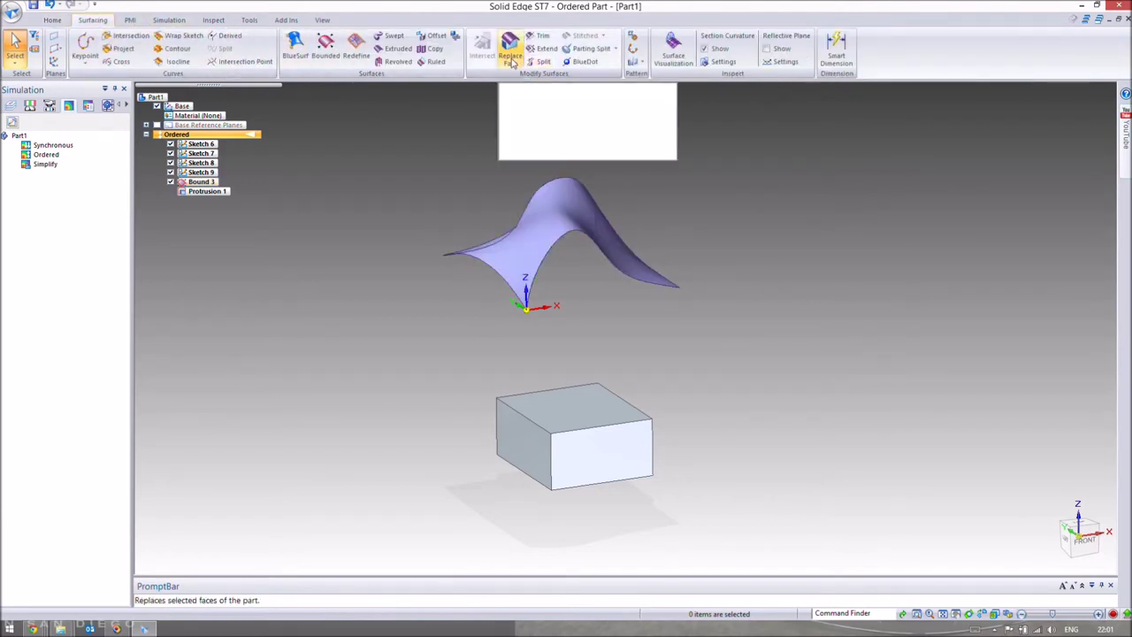
click(512, 62)
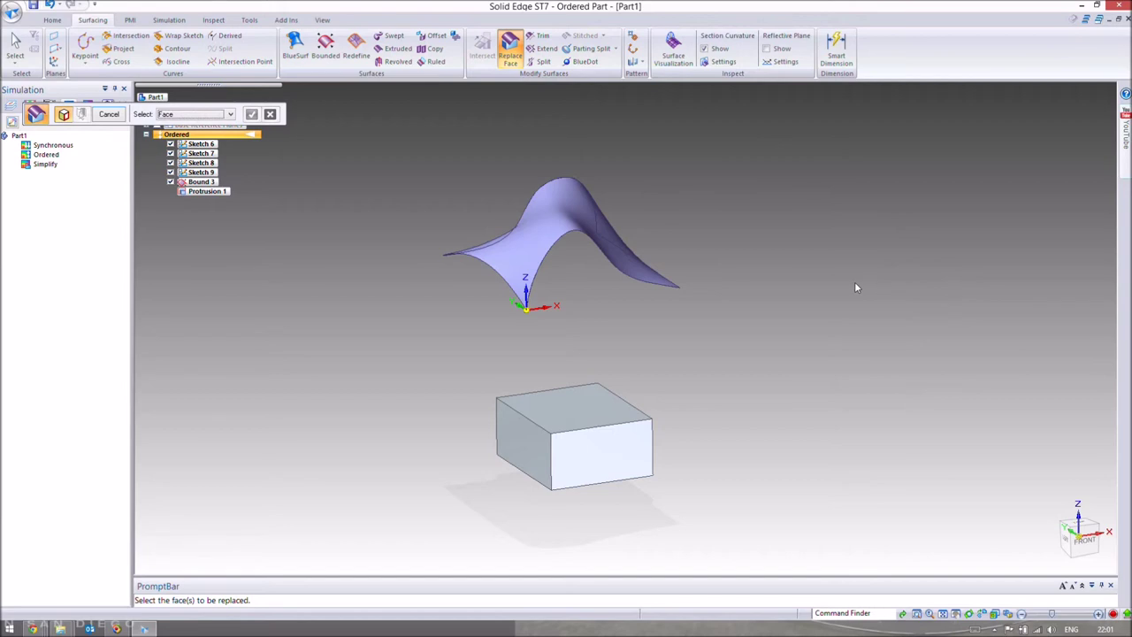
click(581, 397)
click(251, 114)
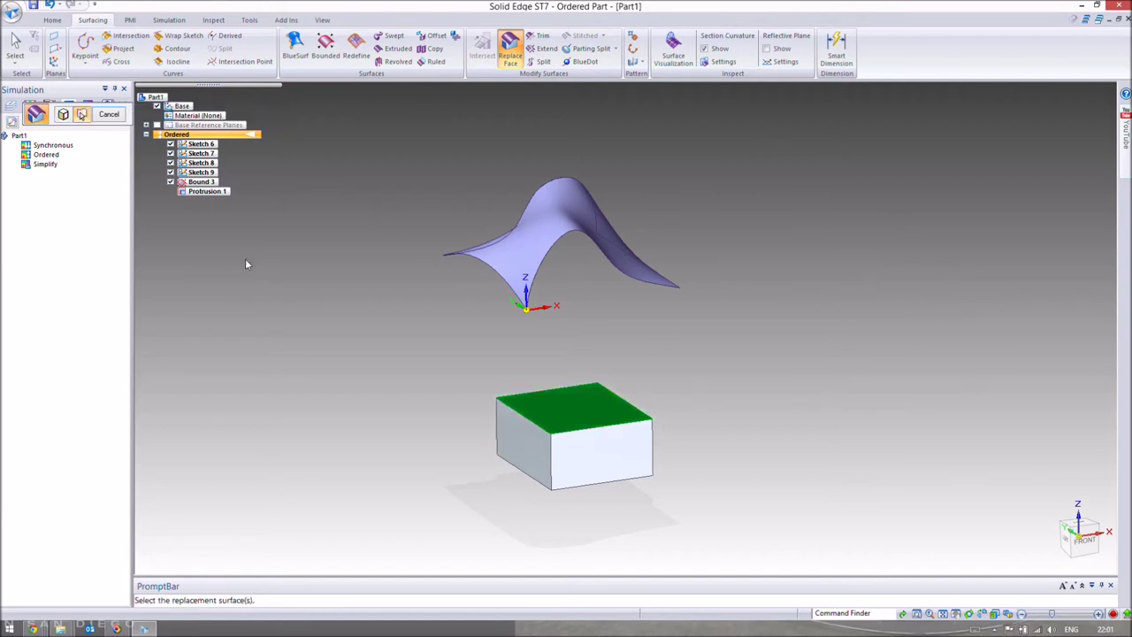
click(553, 226)
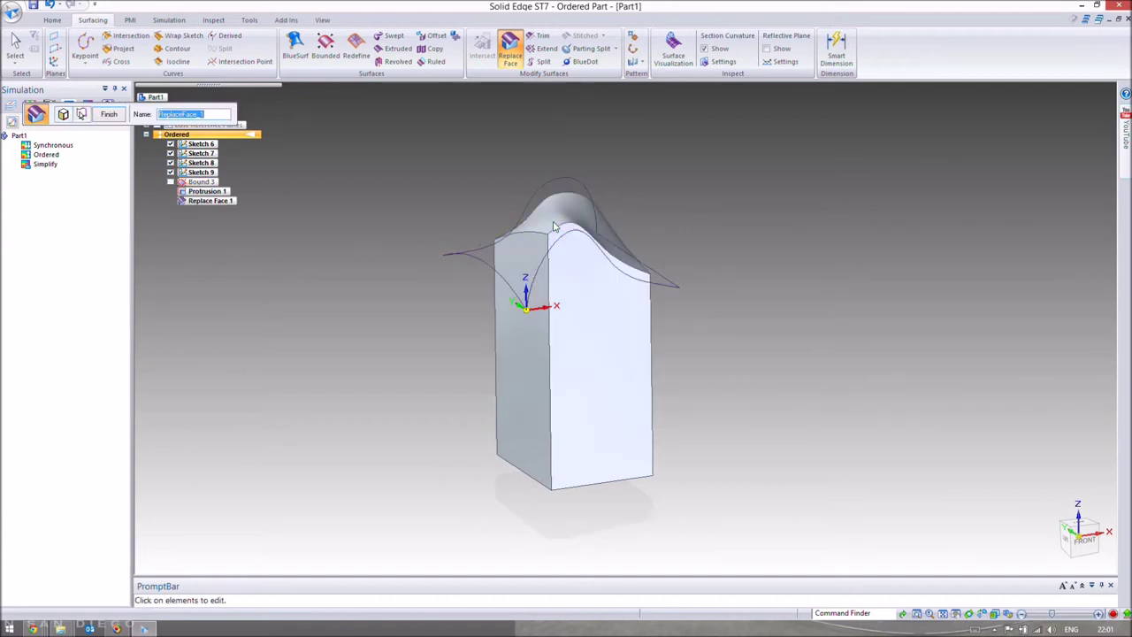
middle_drag(656, 281, 644, 323)
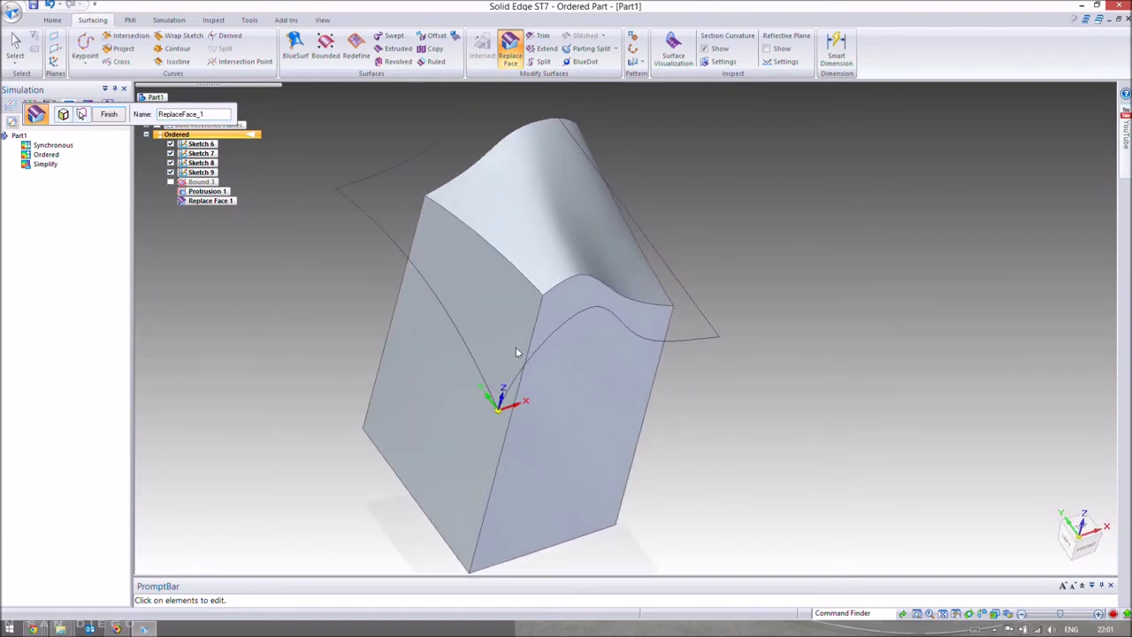
middle_drag(503, 365, 522, 420)
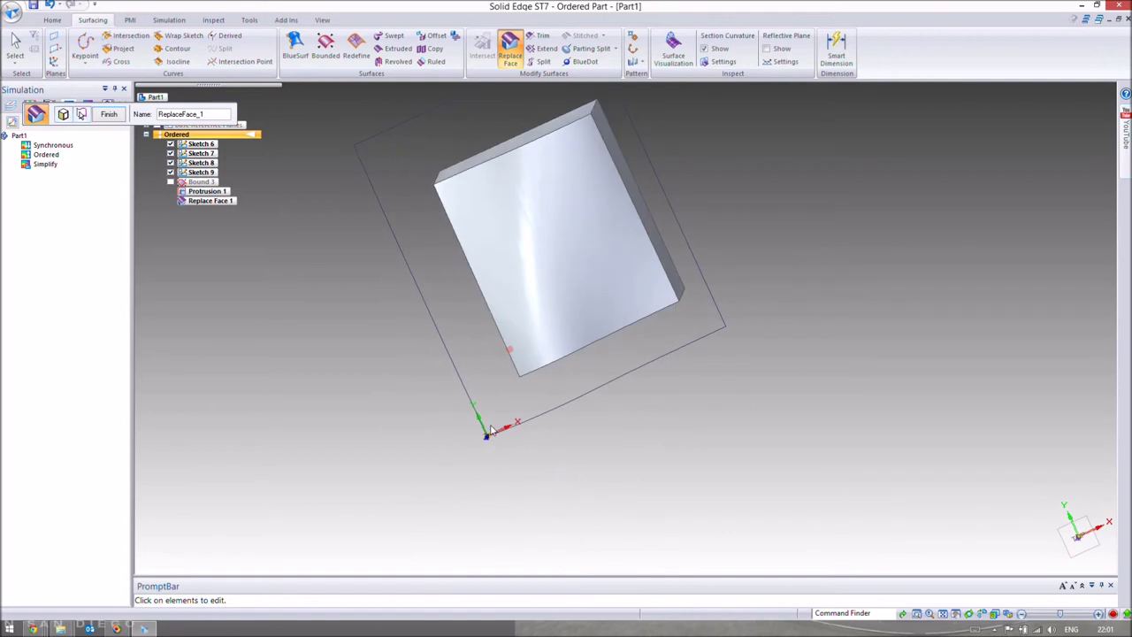
key(ctrl+f)
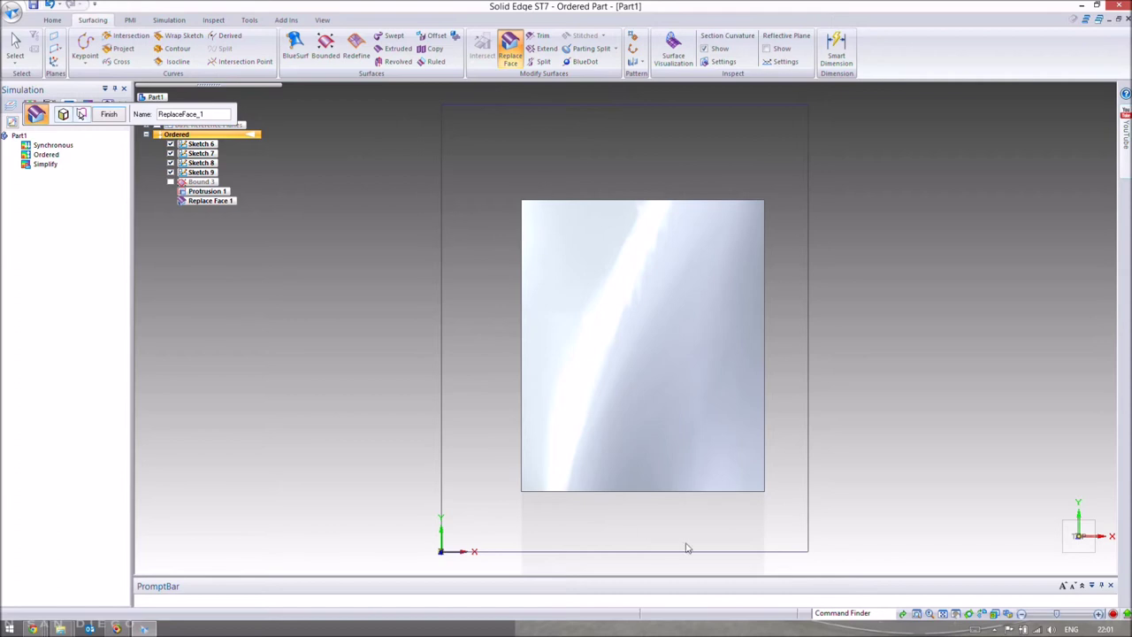
middle_drag(751, 475, 810, 311)
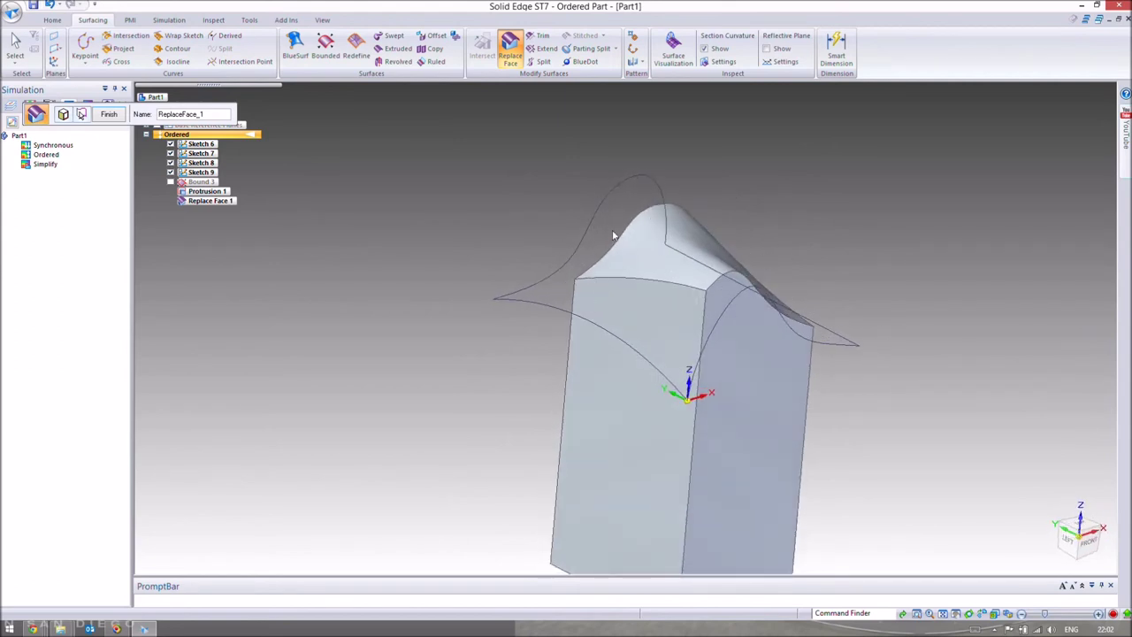
middle_drag(646, 295, 943, 318)
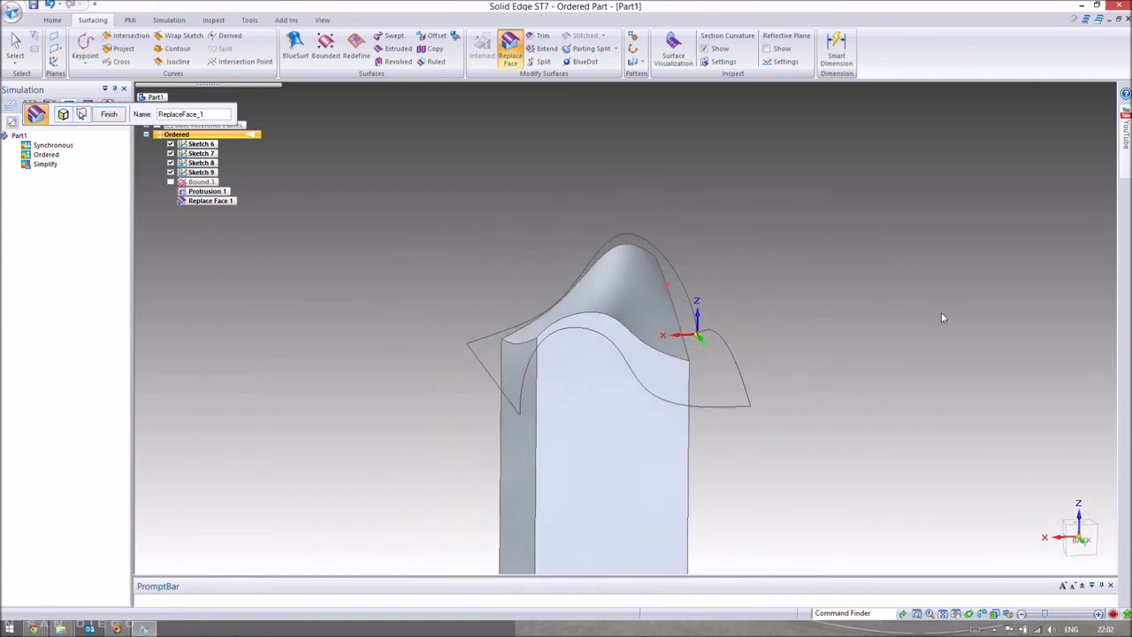
Delete the four curve sketches, the block protrusion and its Replace Face feature from the model.
click(20, 49)
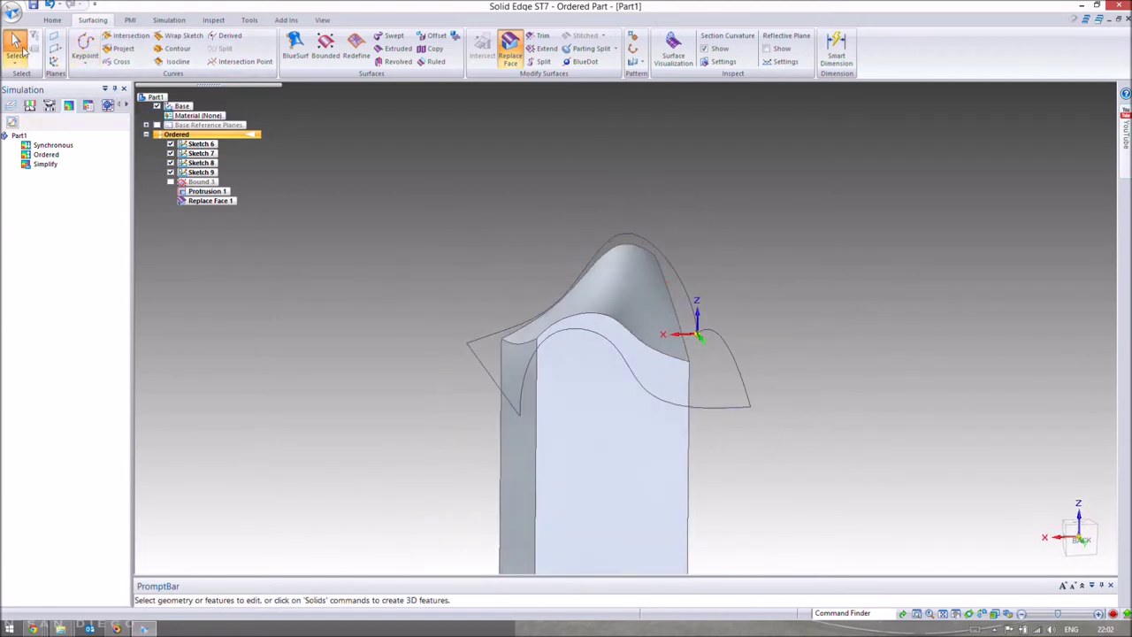
scroll(540, 177, down, 3)
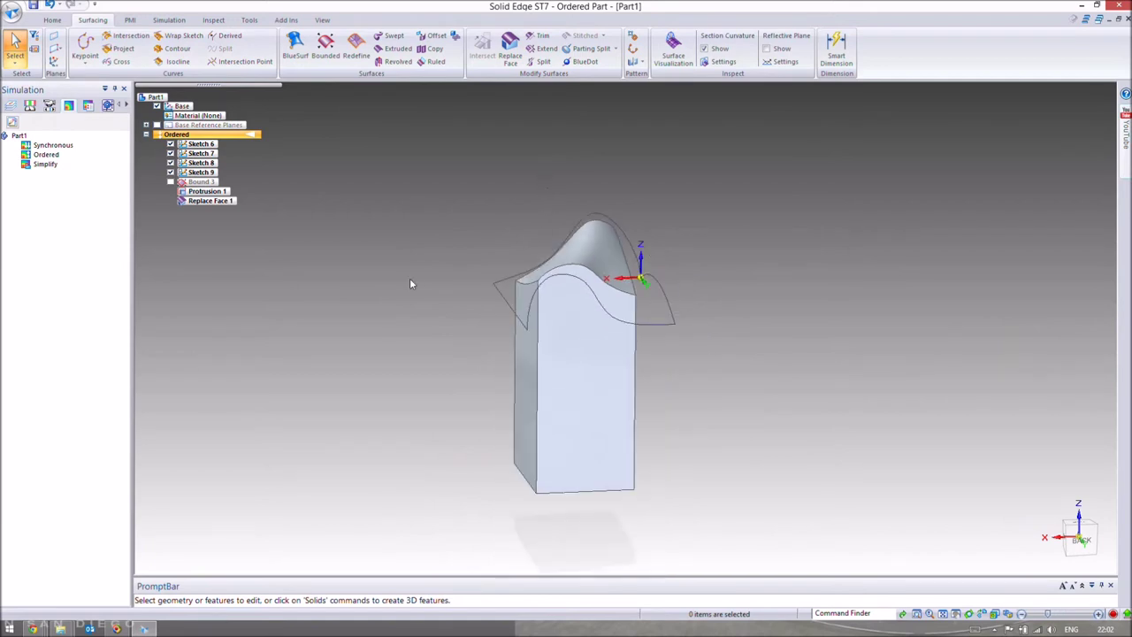
middle_drag(405, 285, 799, 271)
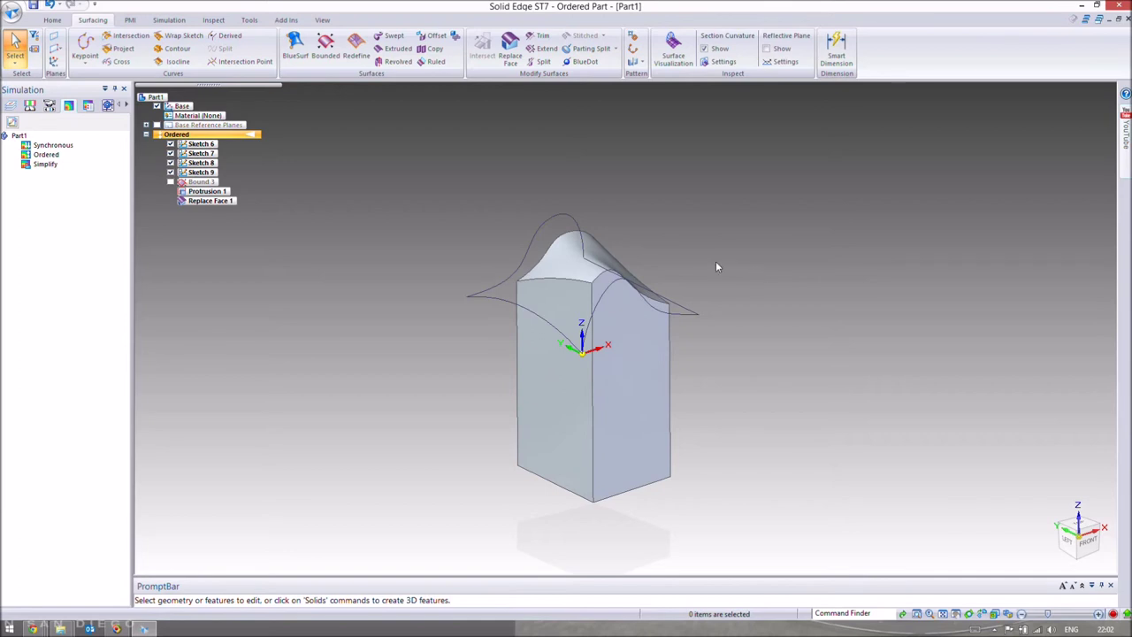
mouse_move(394, 151)
mouse_down()
mouse_move(436, 220)
mouse_move(775, 529)
mouse_up()
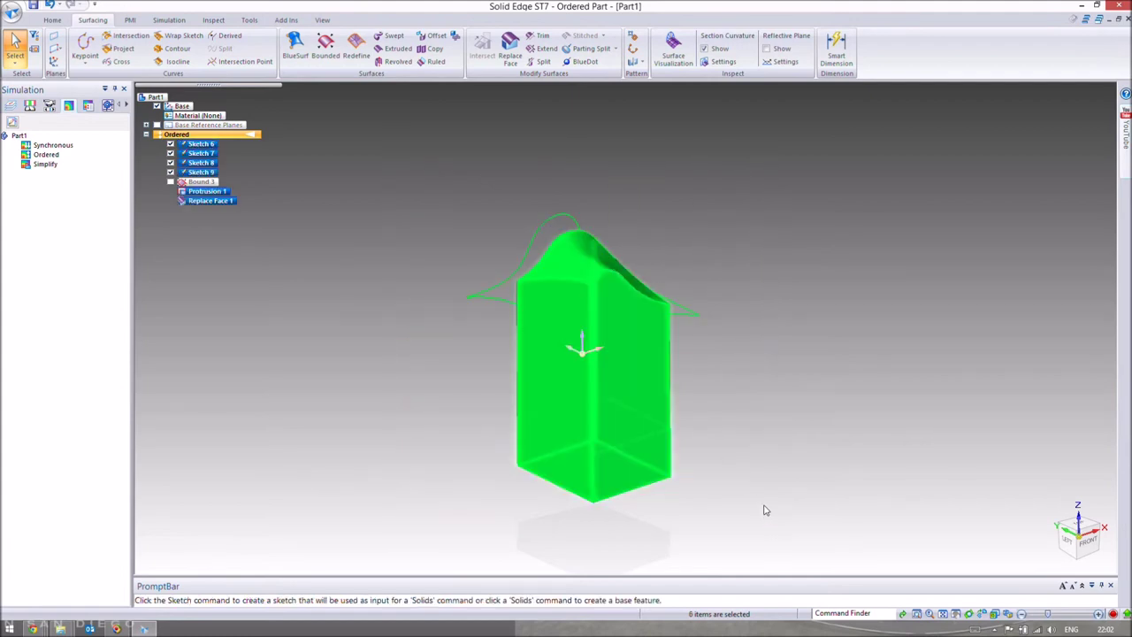
key(Delete)
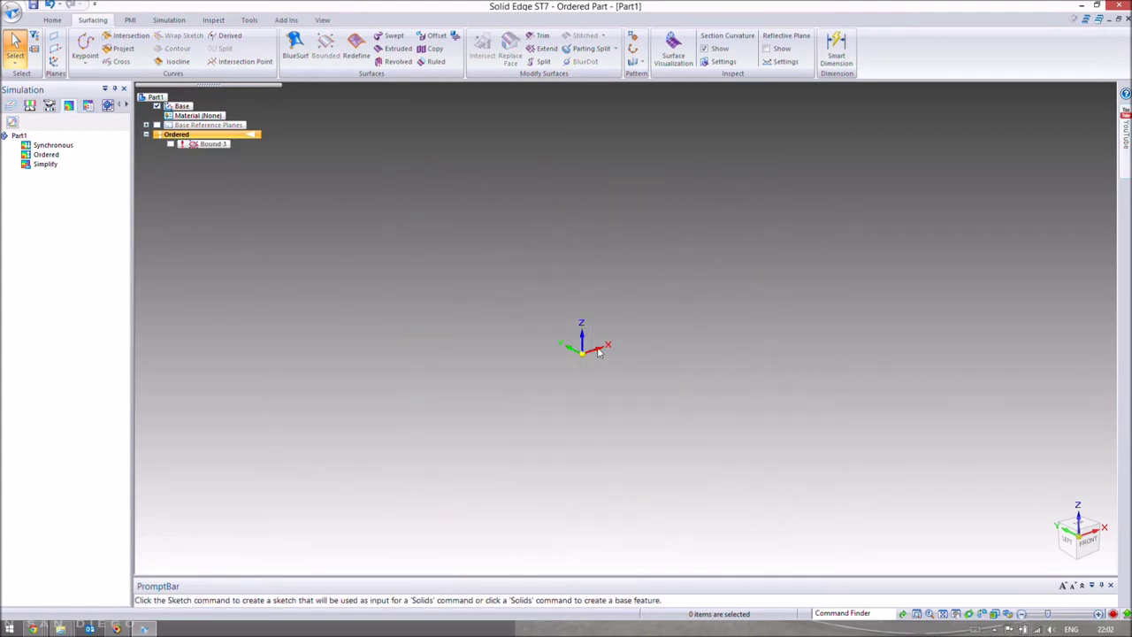
Sketch a 40 mm diameter circle centred at the origin on the front (XZ) base plane and finish the sketch.
click(52, 19)
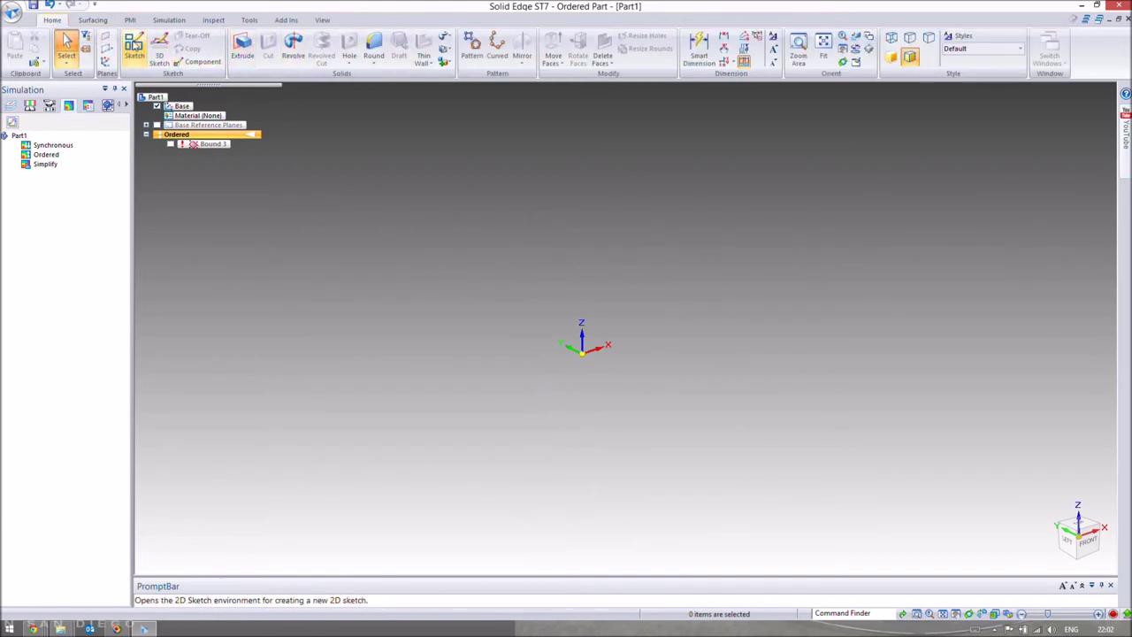
click(135, 49)
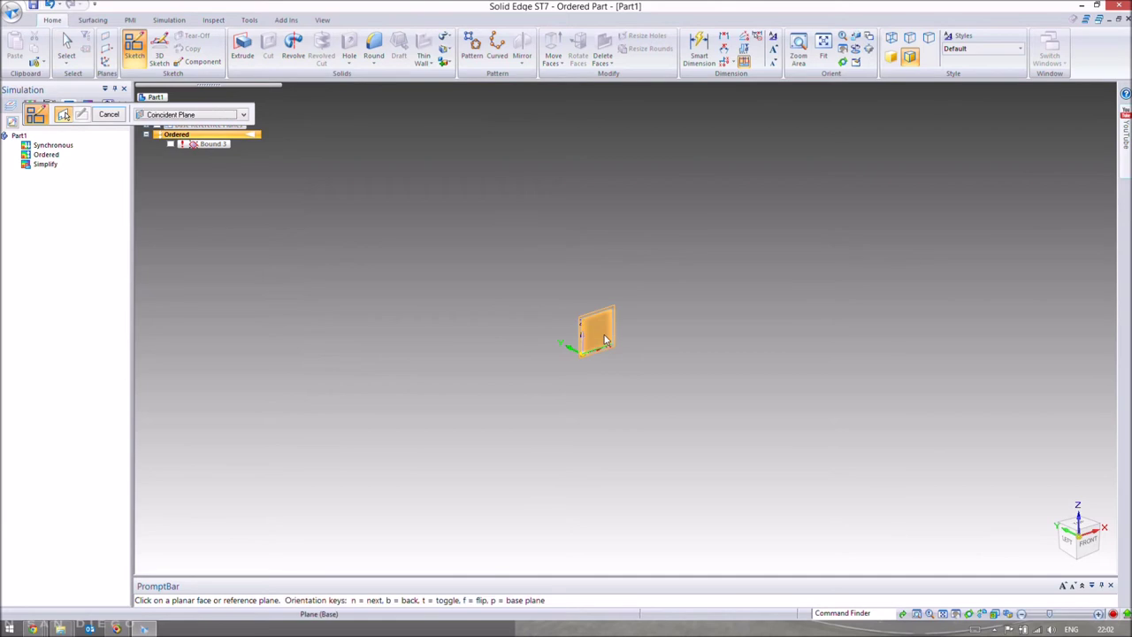
click(604, 341)
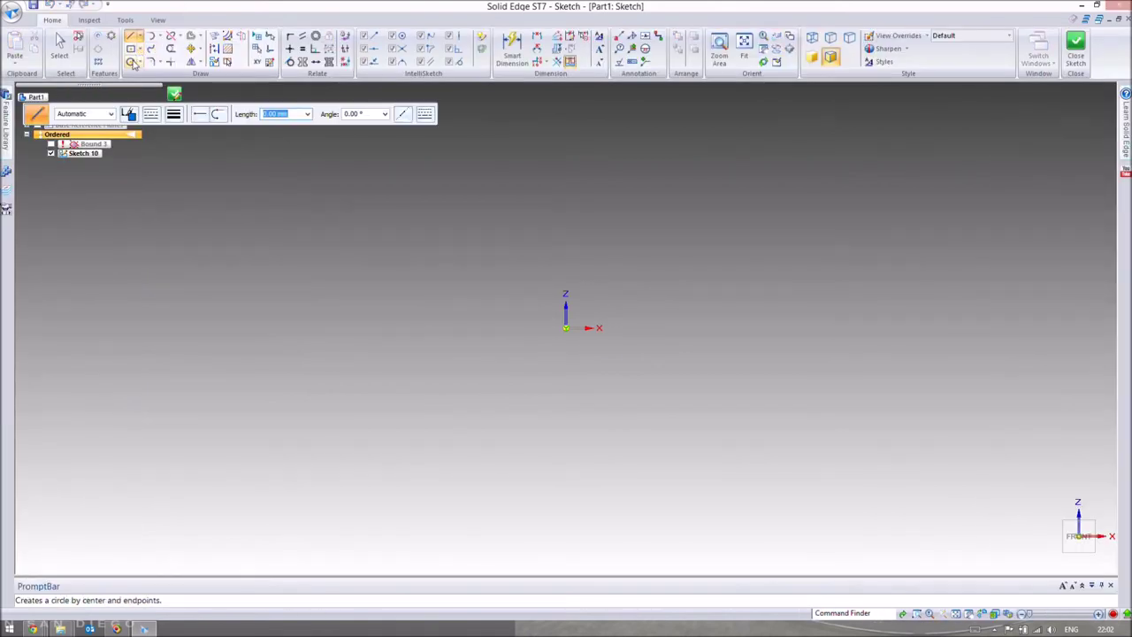
click(131, 62)
click(567, 329)
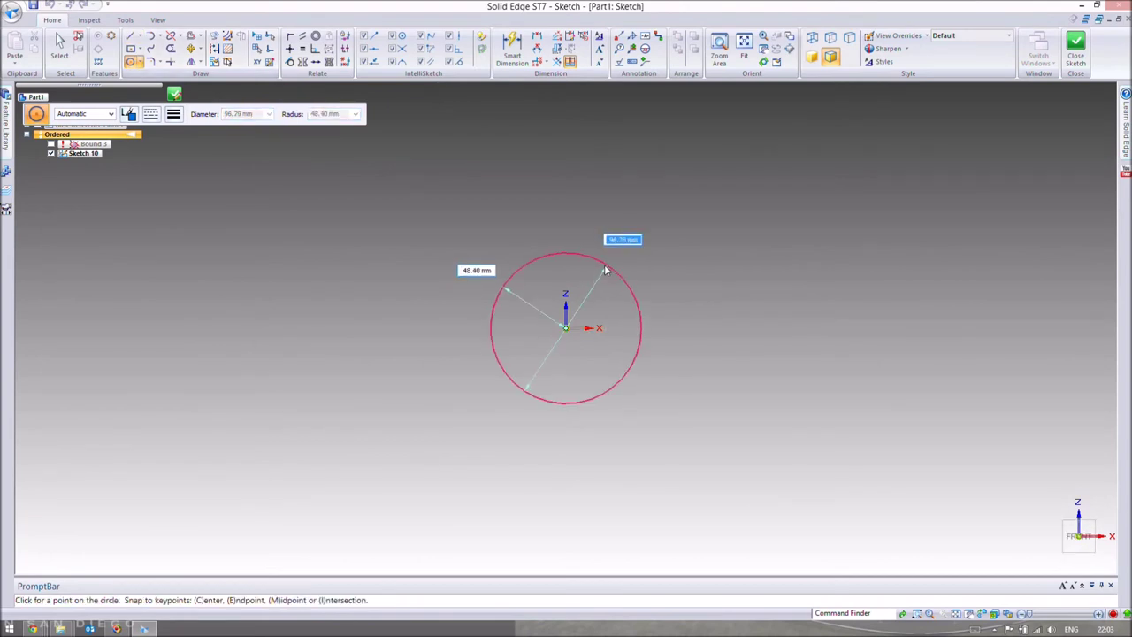
text(40)
key(Return)
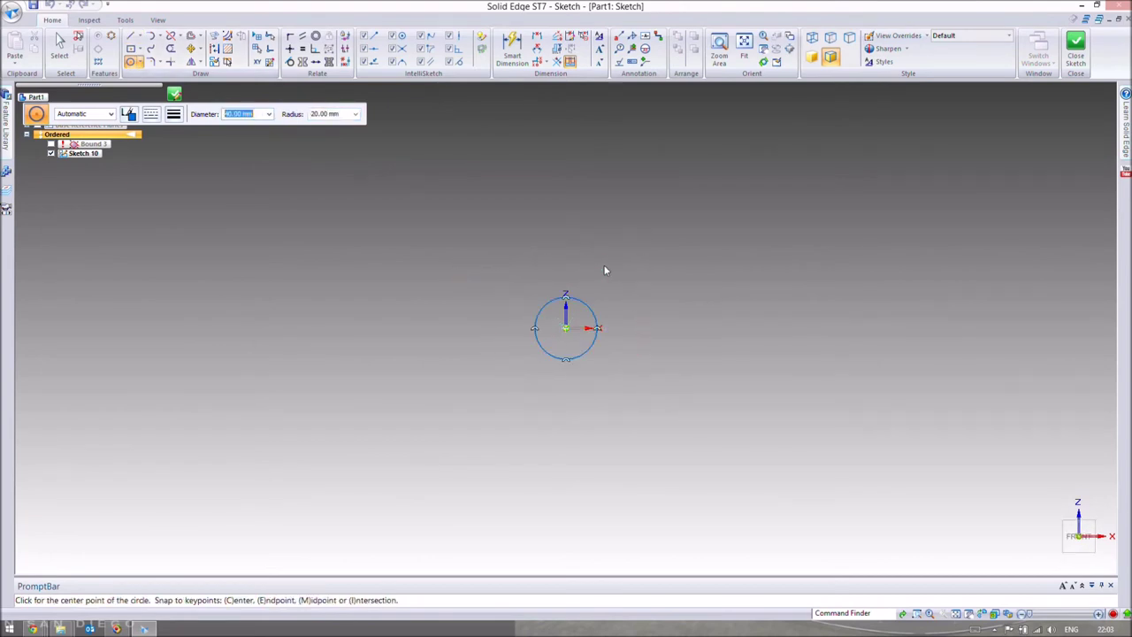
click(1077, 59)
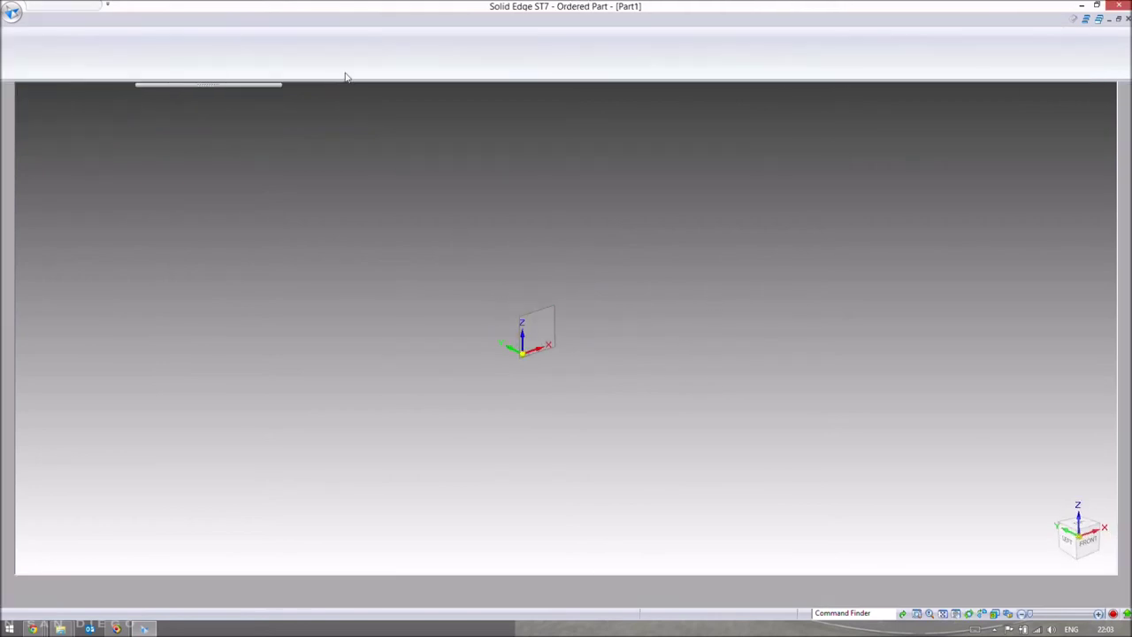
click(109, 115)
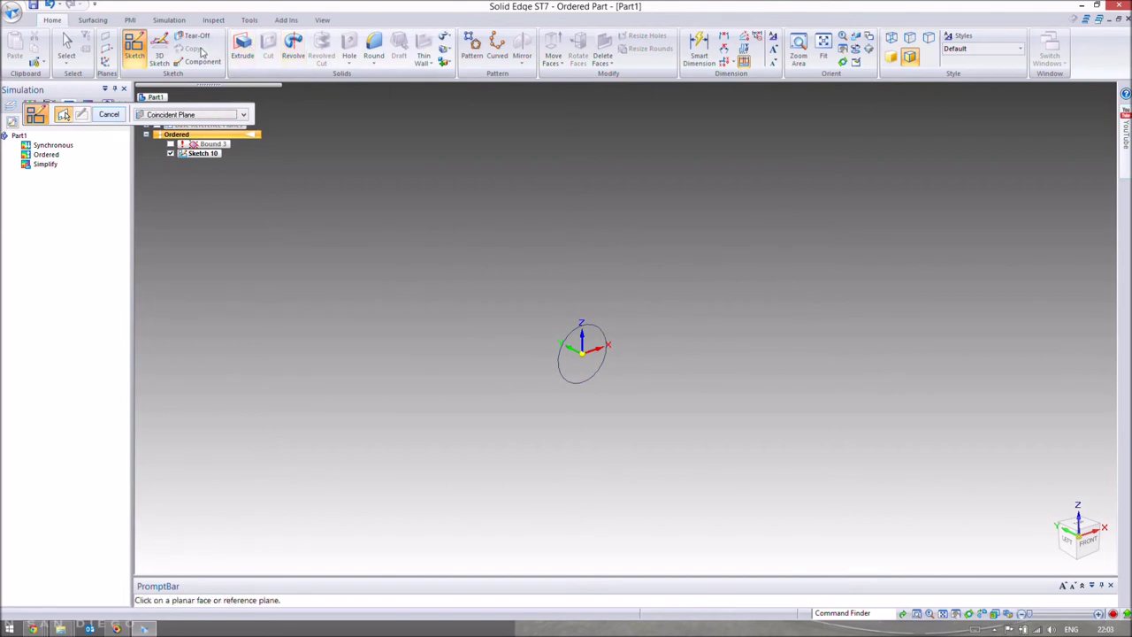
Start a sketch on a plane parallel to the YZ base plane, offset 20 mm to the circle's silhouette point on the negative X side.
click(189, 114)
click(177, 134)
middle_drag(438, 322, 449, 314)
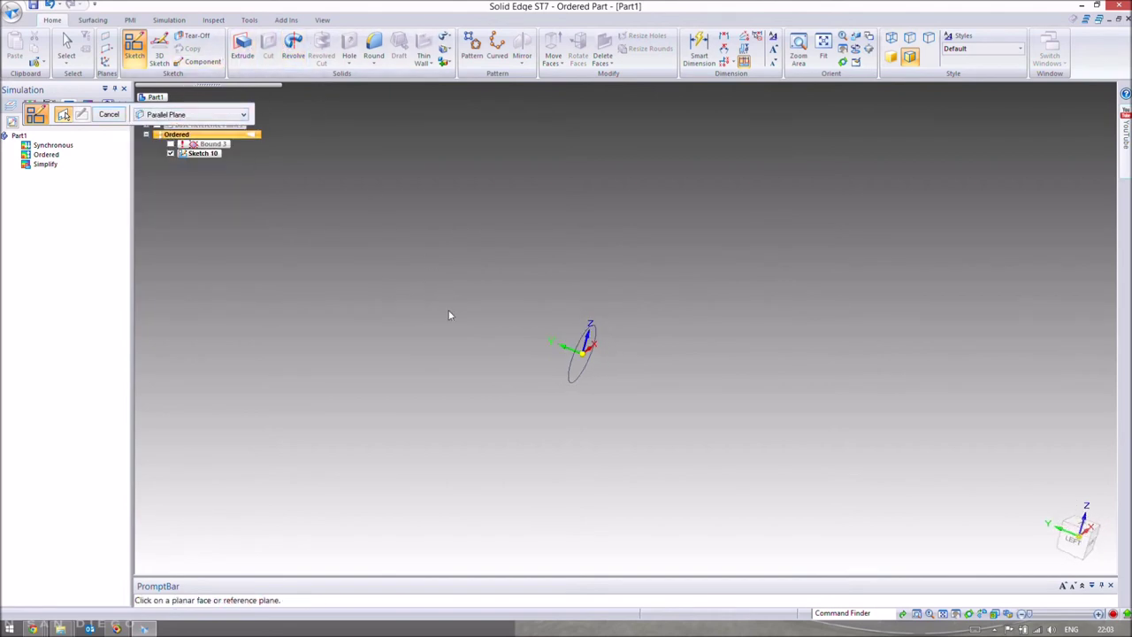
click(566, 349)
key(ctrl+f)
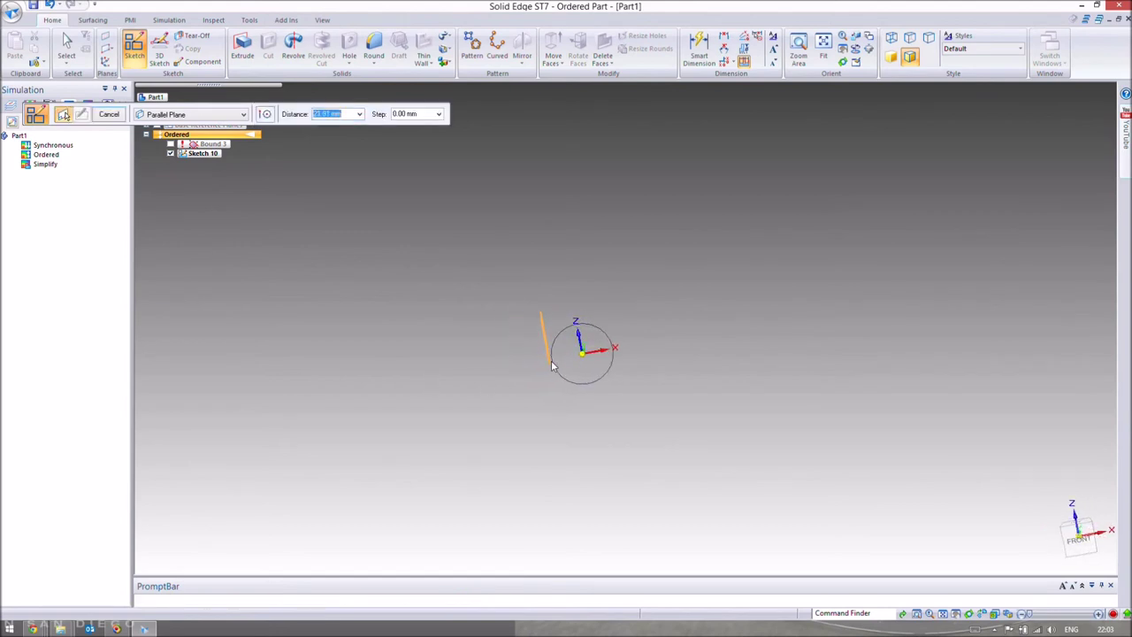
scroll(552, 364, up, 5)
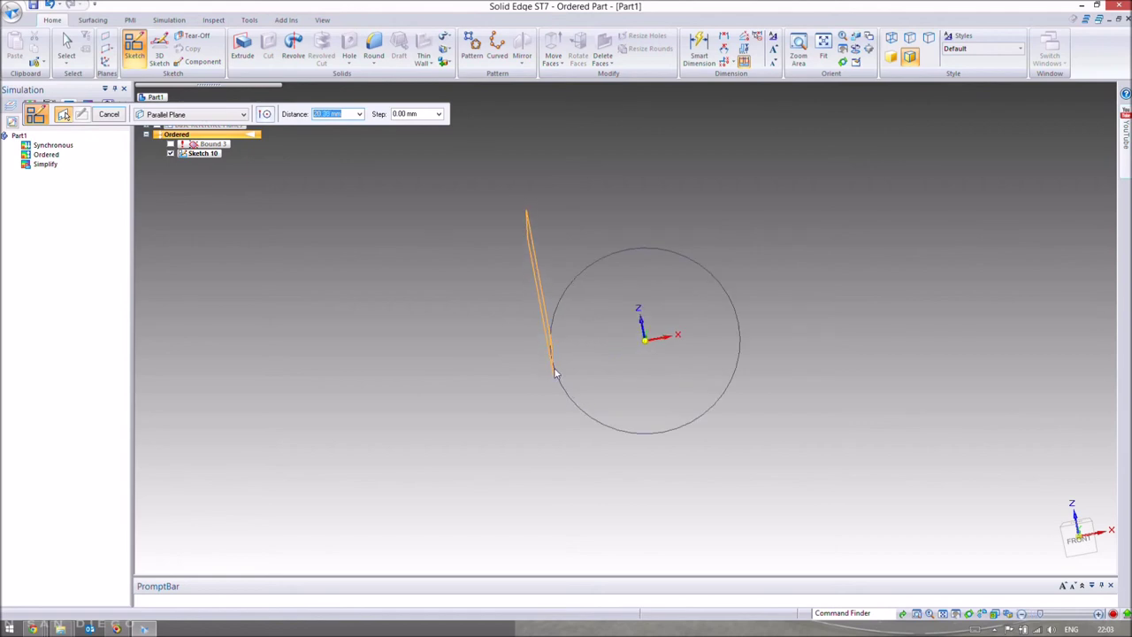
click(268, 115)
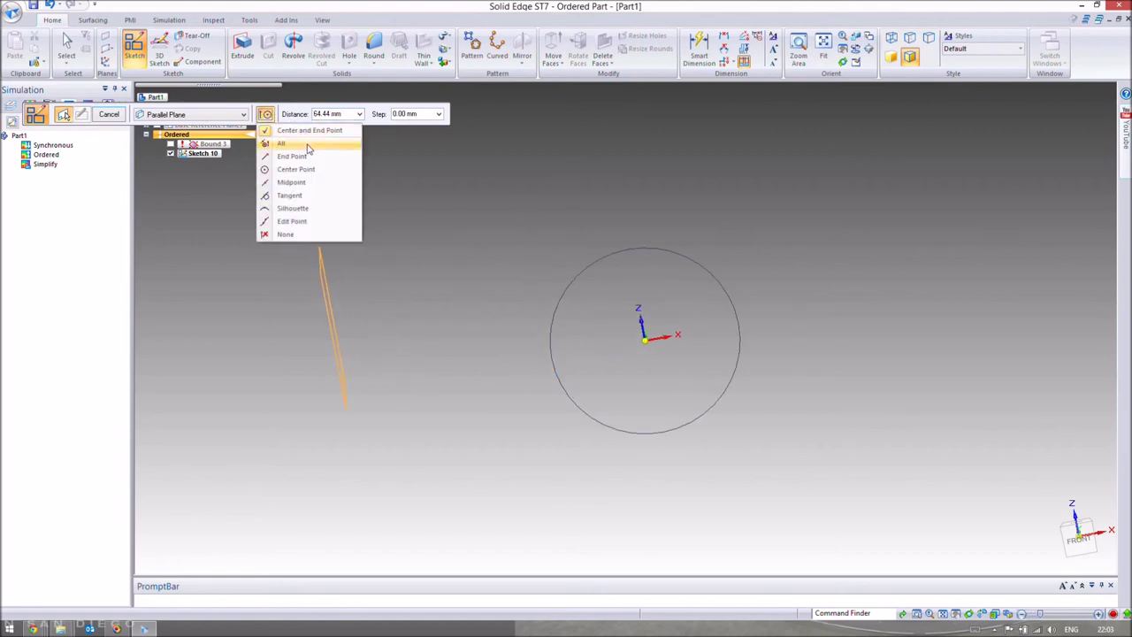
click(319, 209)
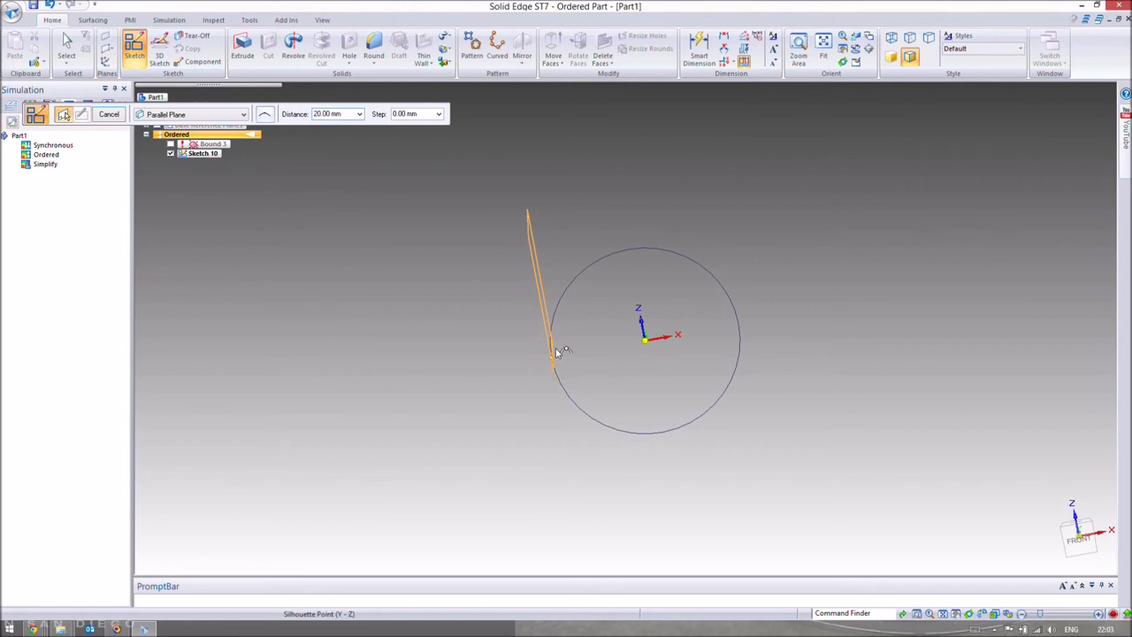
click(554, 351)
click(550, 334)
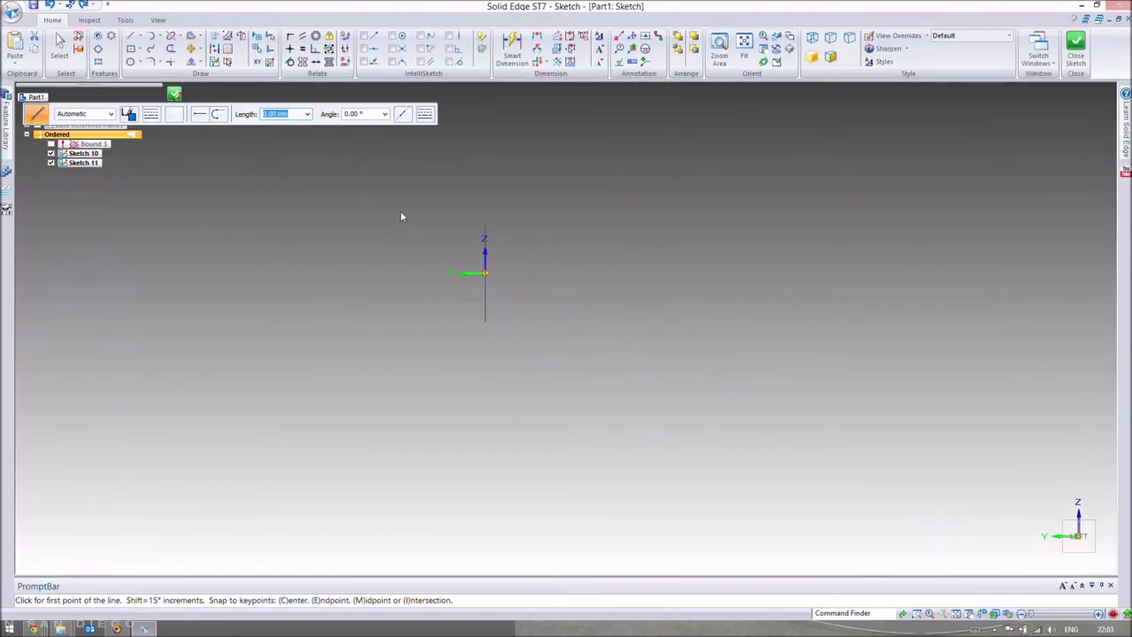
Draw a wavy open spline starting at the circle's edge and running along negative Y, and finish the sketch.
click(150, 51)
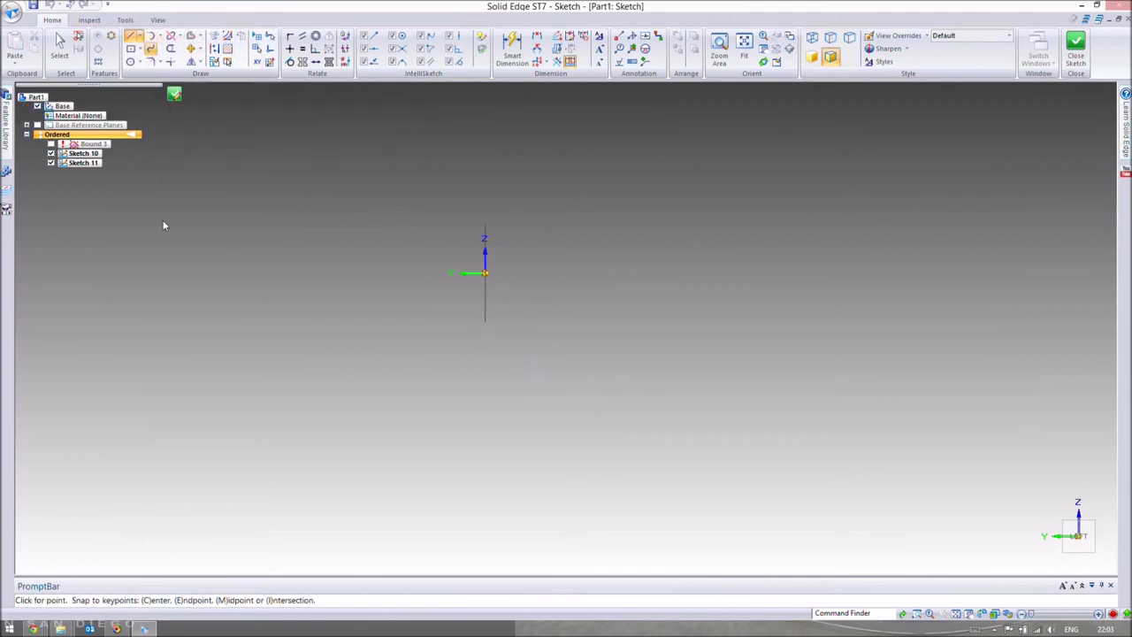
click(368, 255)
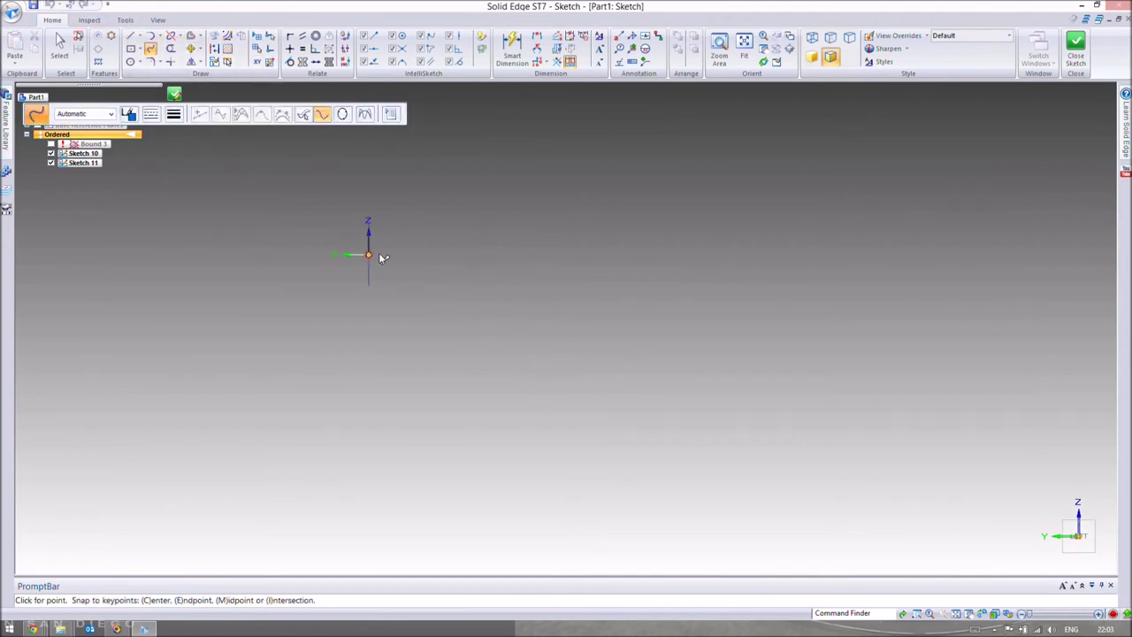
mouse_move(600, 249)
mouse_down()
mouse_move(722, 255)
mouse_move(811, 341)
mouse_up()
mouse_move(912, 333)
mouse_down()
mouse_move(993, 295)
mouse_move(1011, 262)
mouse_move(990, 226)
mouse_up()
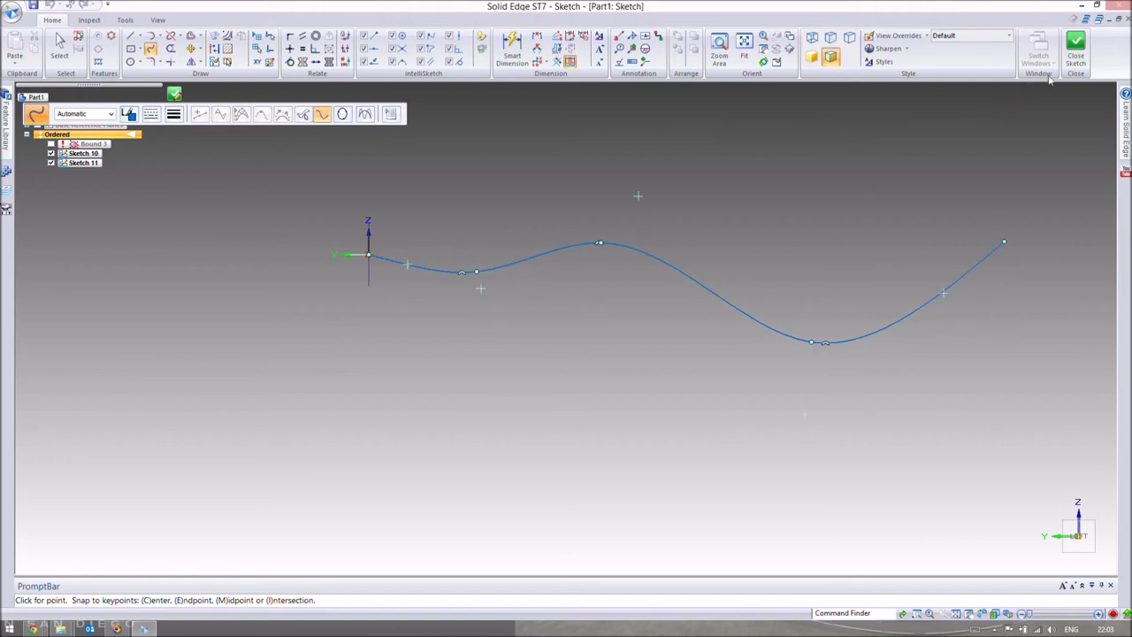
click(1075, 49)
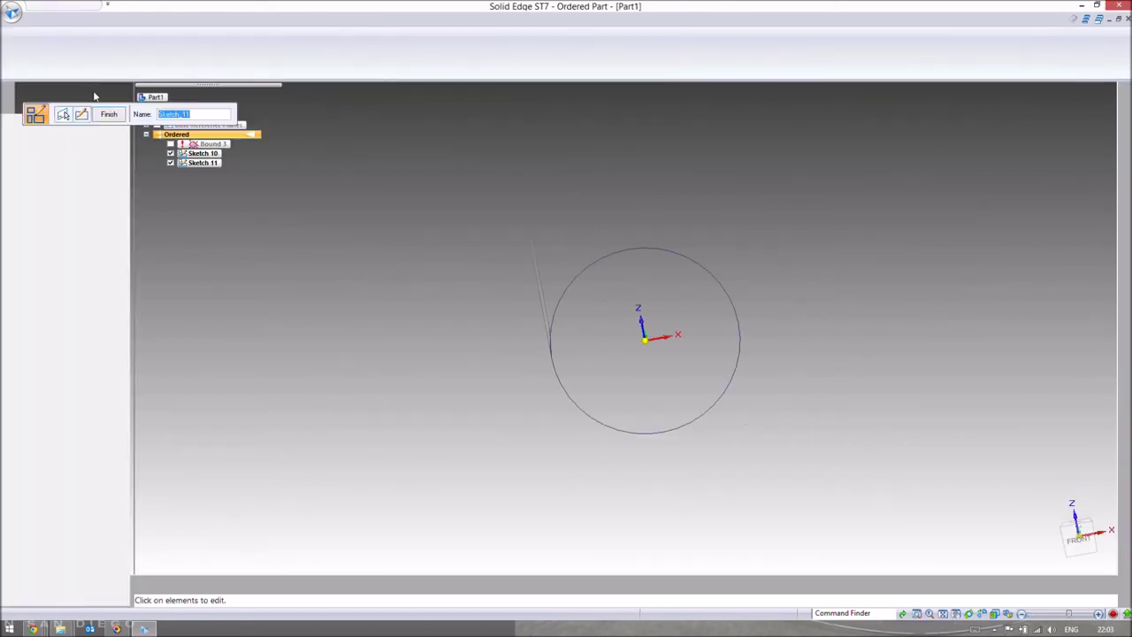
click(109, 114)
key(Escape)
scroll(524, 235, down, 5)
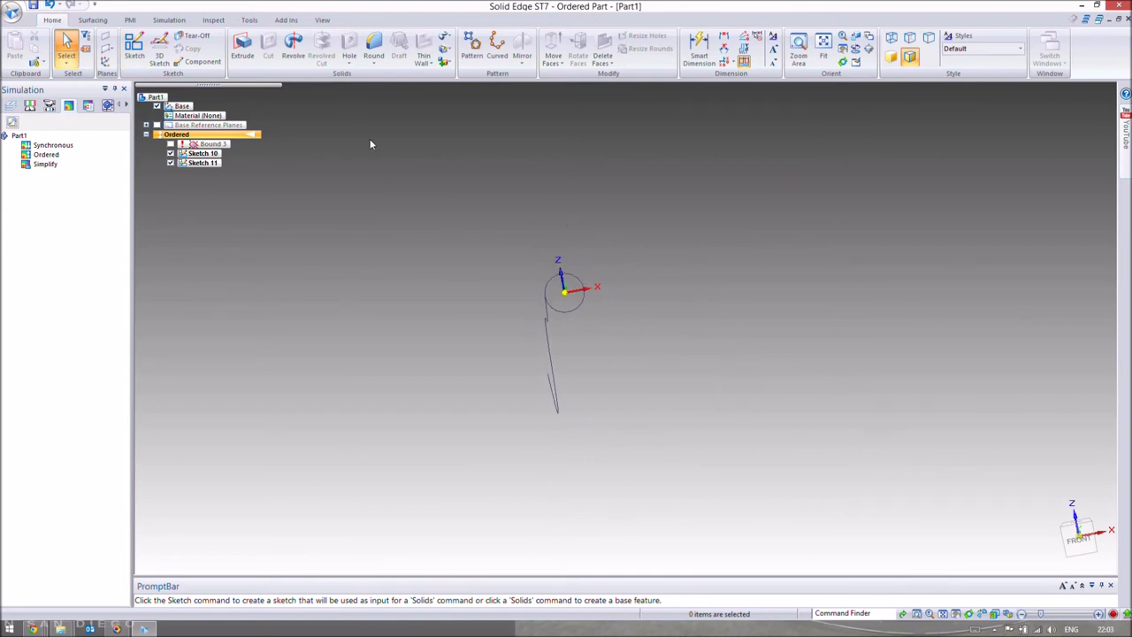
middle_drag(493, 169, 612, 144)
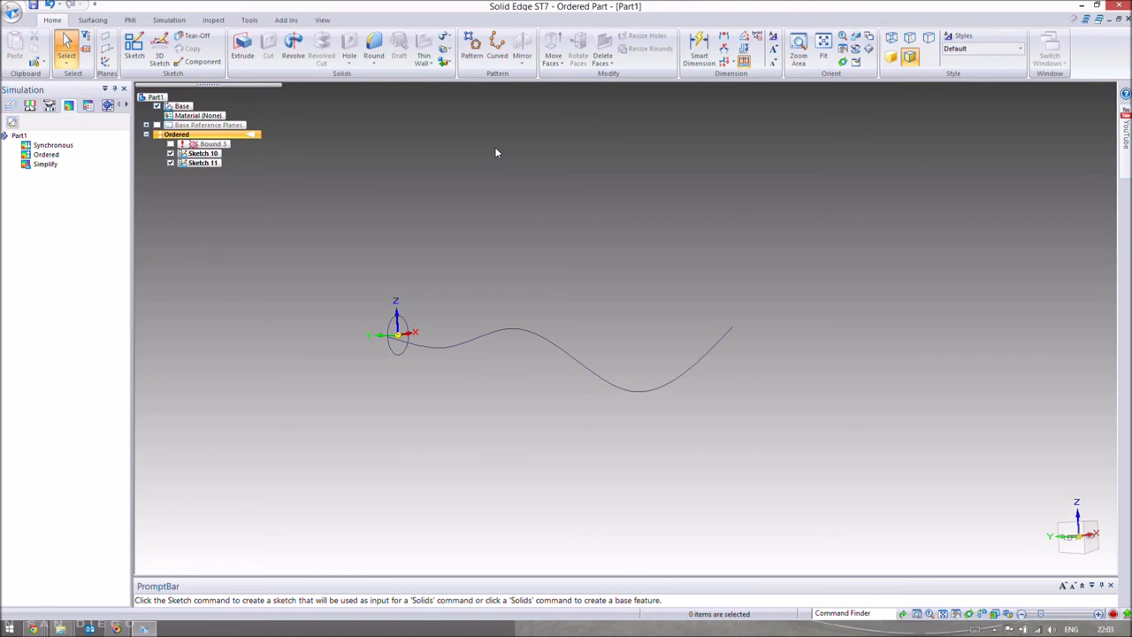
click(445, 38)
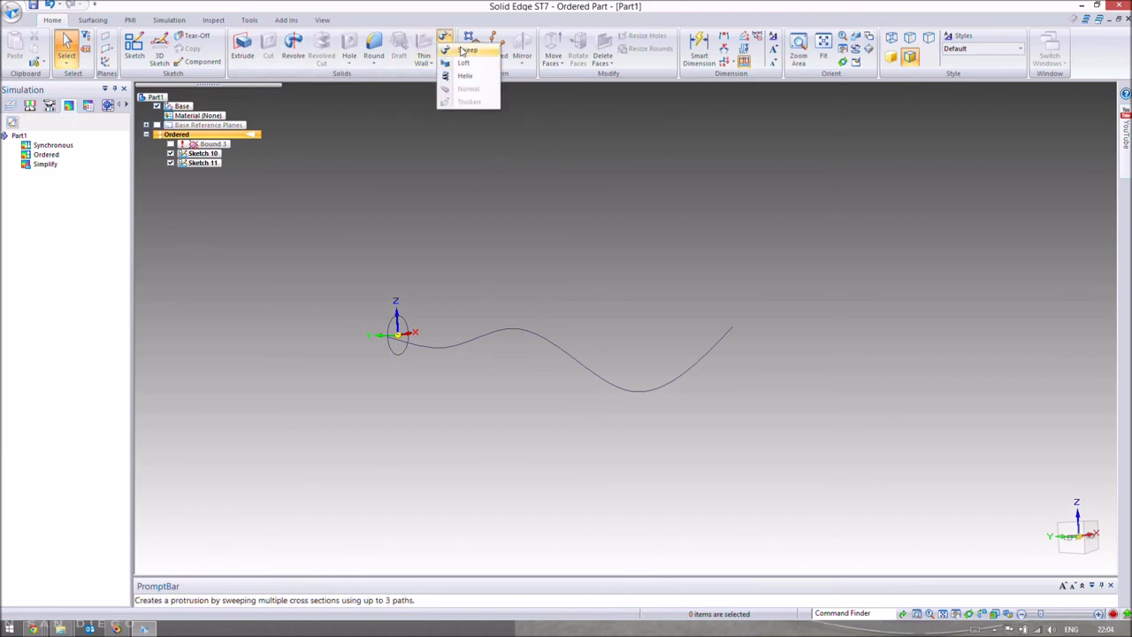
click(468, 28)
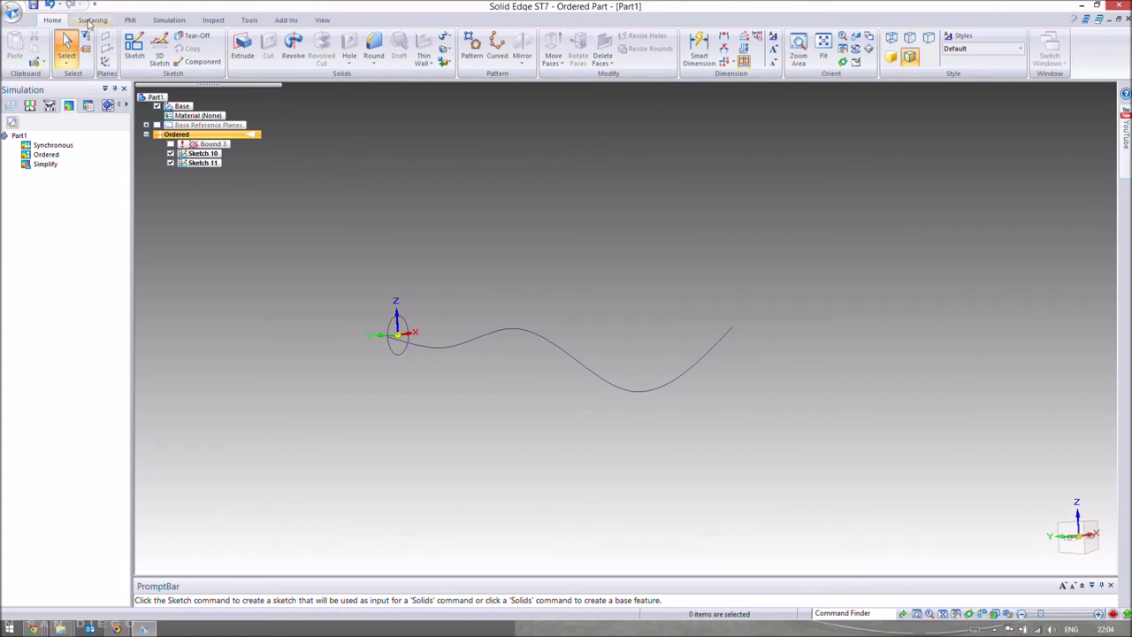
click(90, 21)
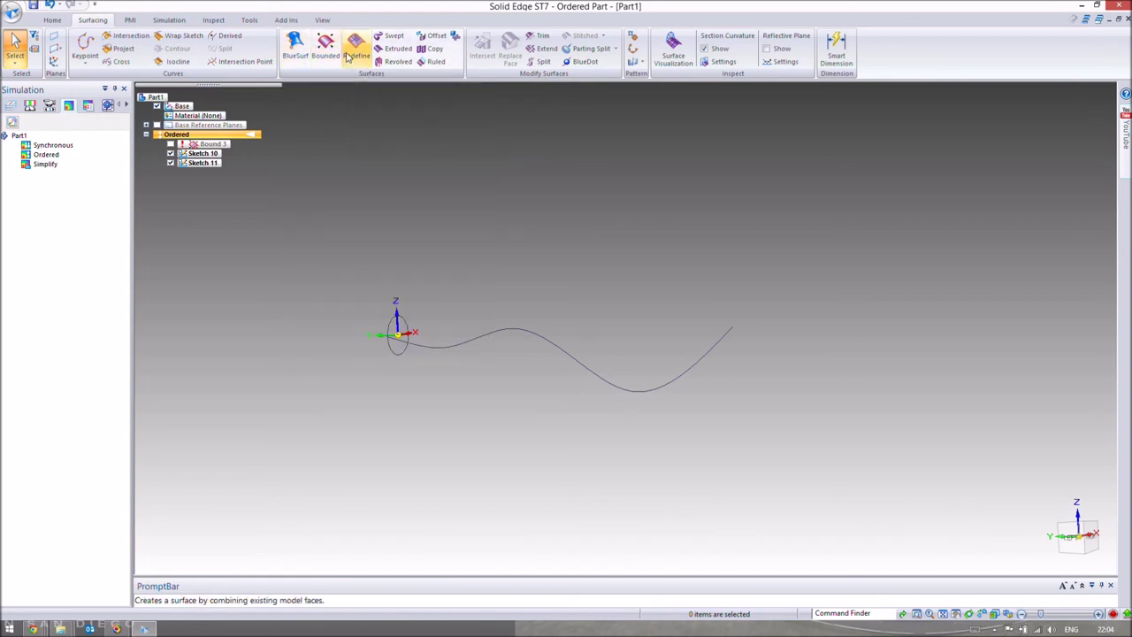
click(394, 36)
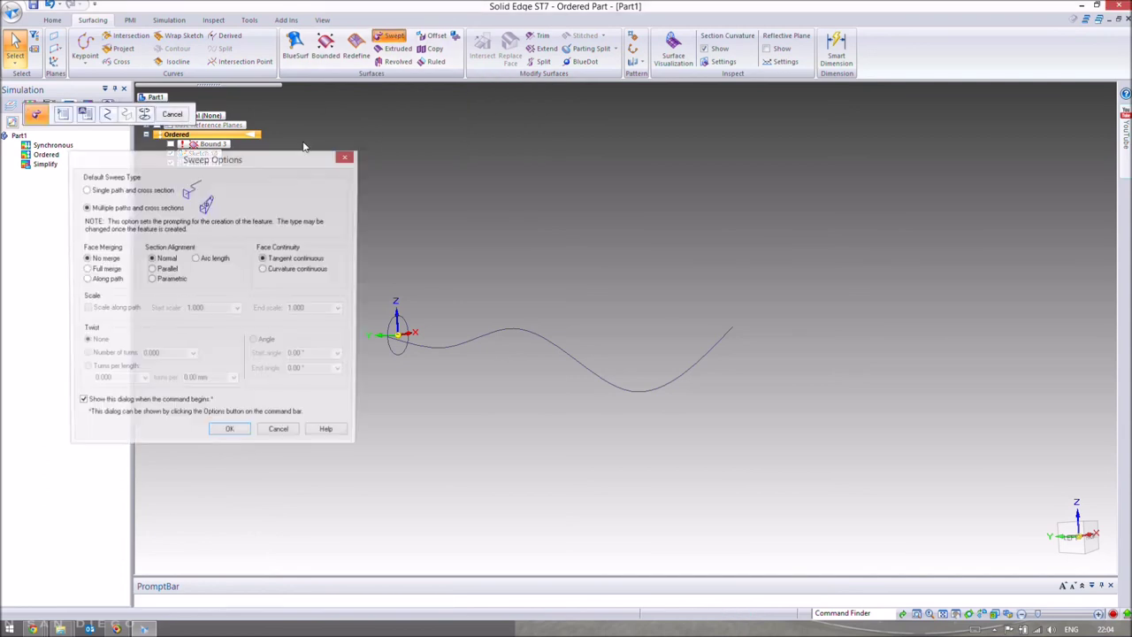
click(242, 436)
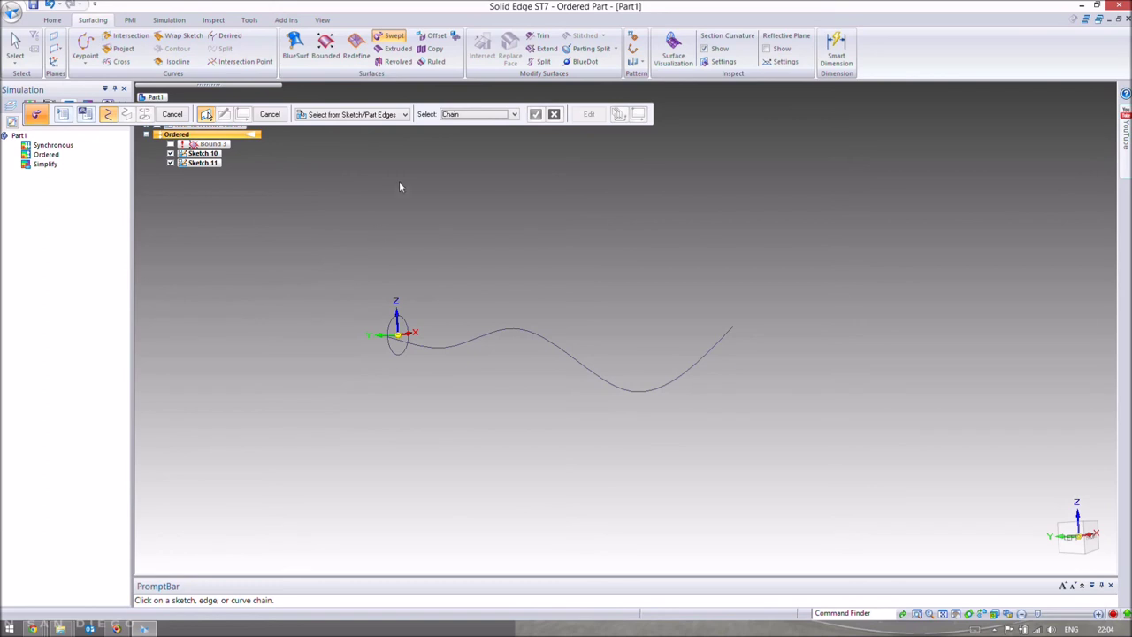
click(510, 332)
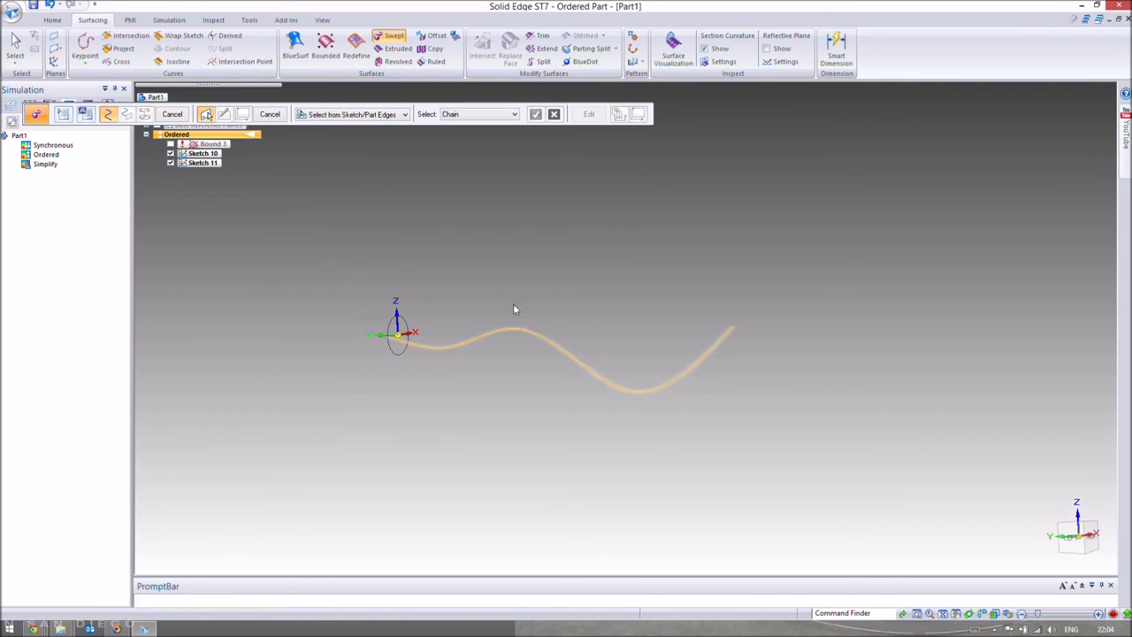
right_click(472, 189)
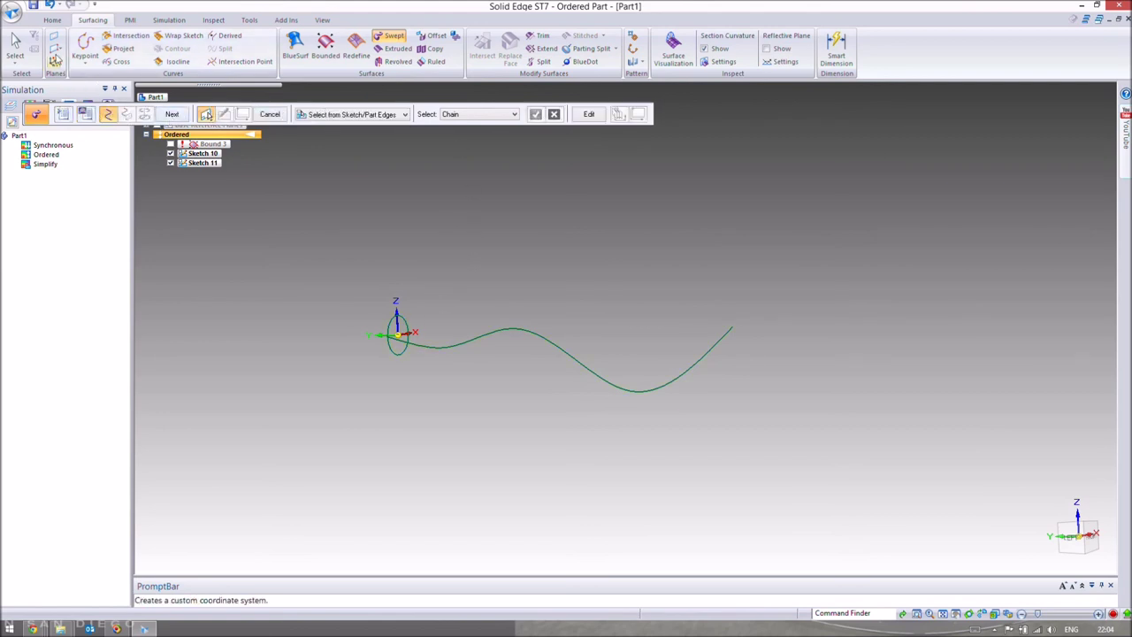
click(15, 48)
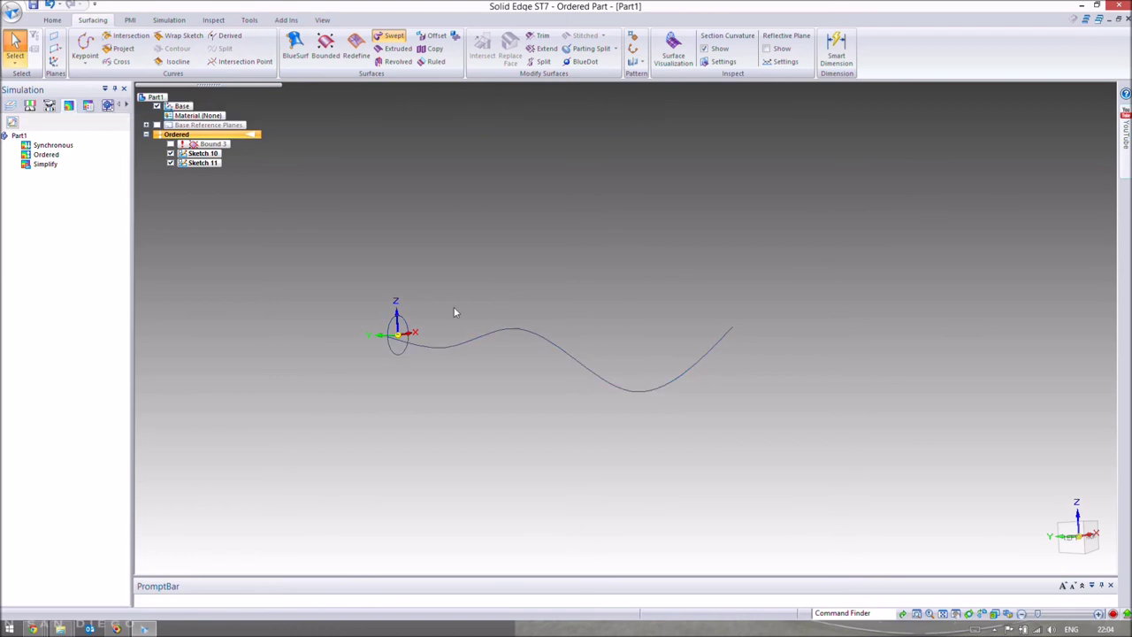
Create a swept surface with a single path and cross section, using the wavy spline as path and the circle as section.
click(389, 37)
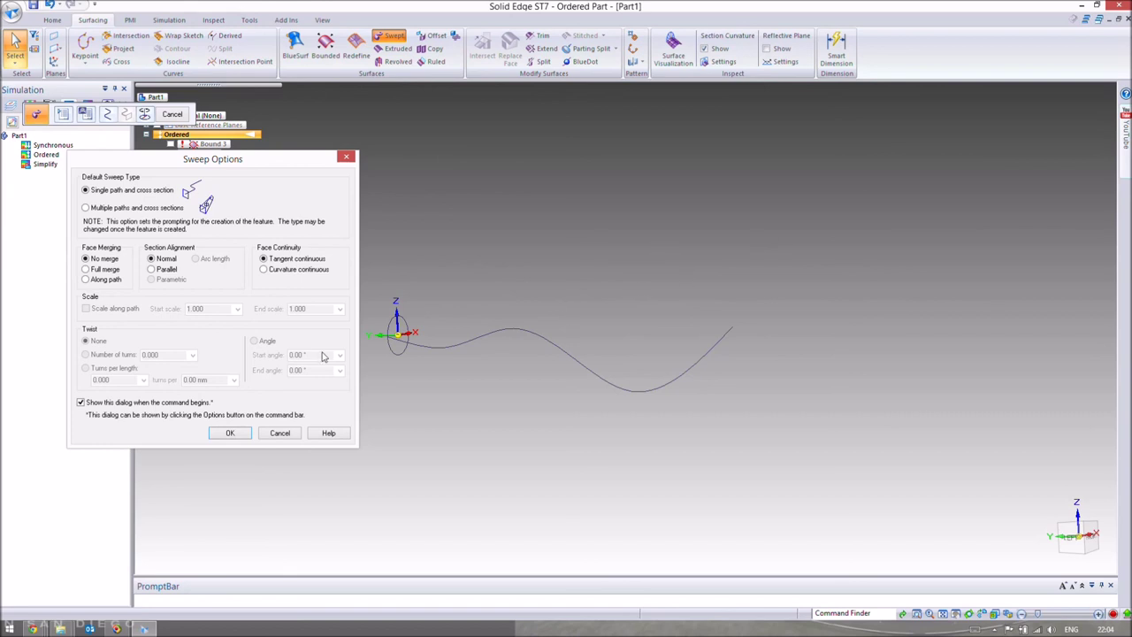
click(231, 432)
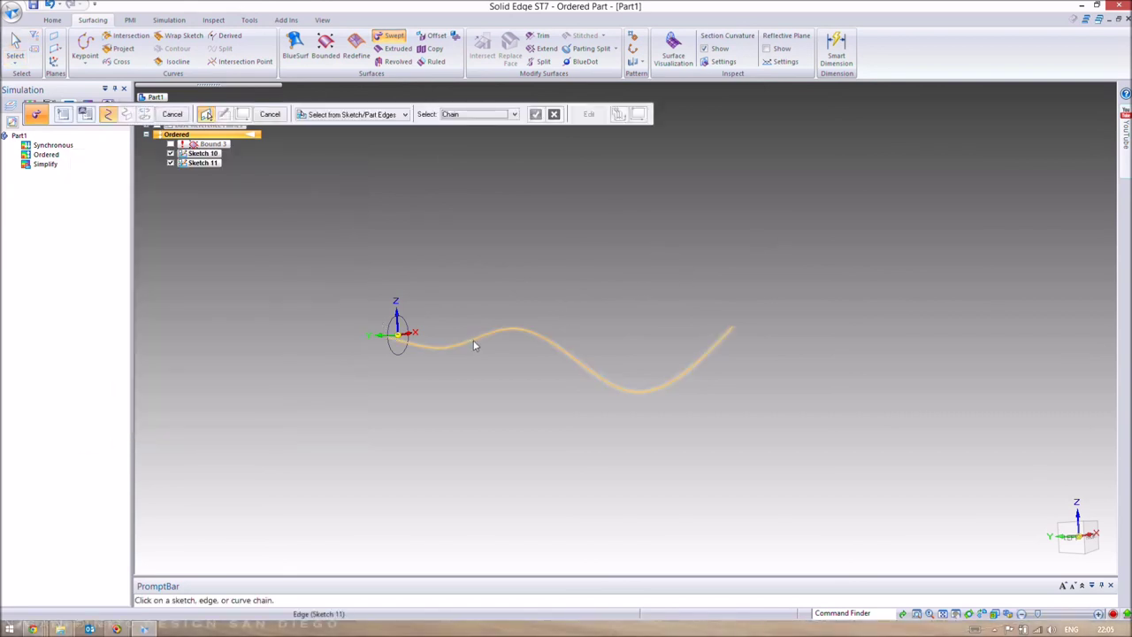
click(474, 346)
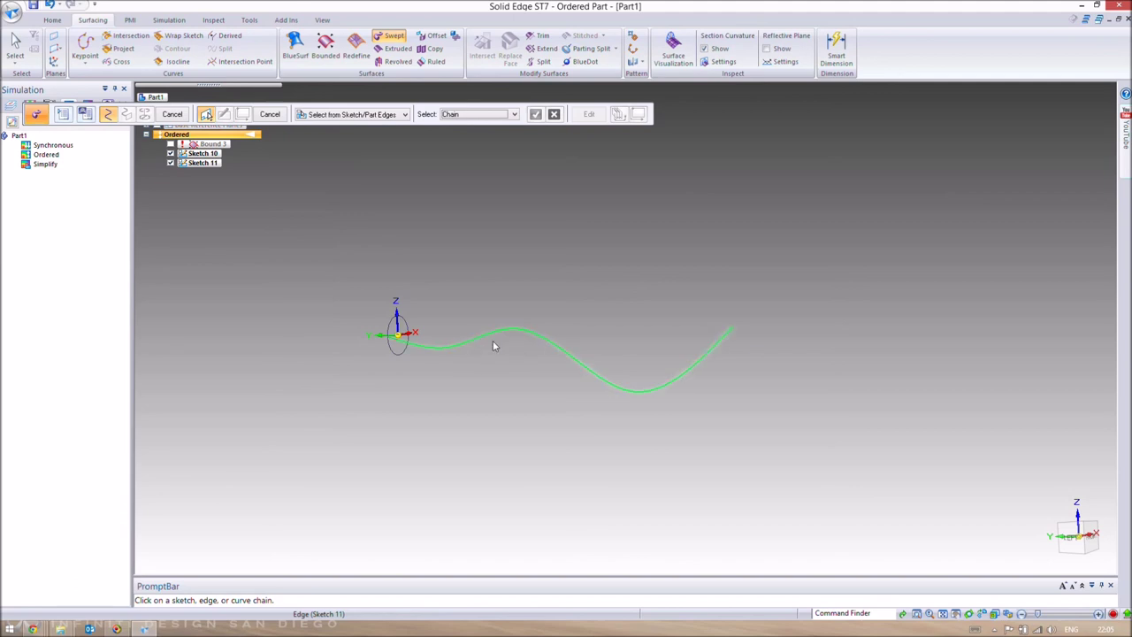
click(535, 115)
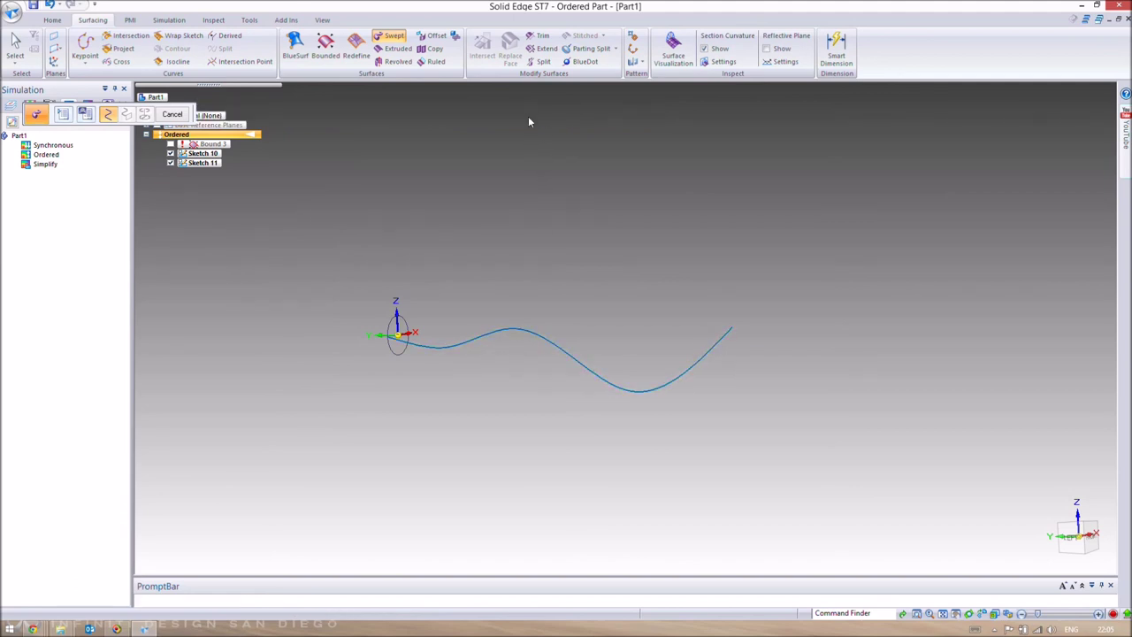
click(389, 334)
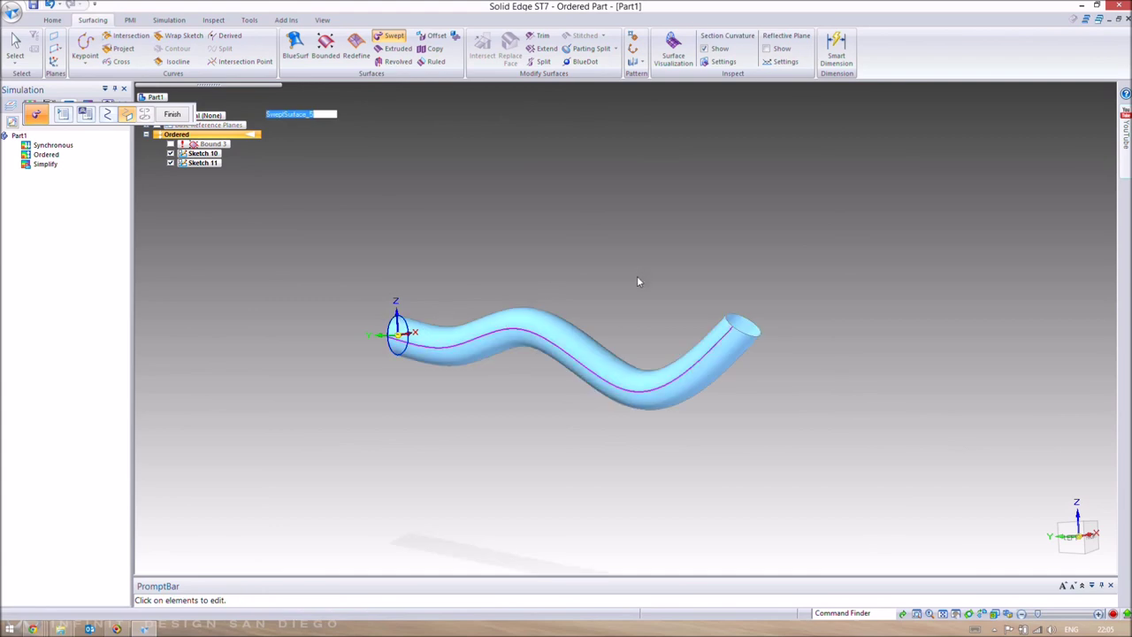
middle_drag(636, 275, 605, 308)
click(177, 116)
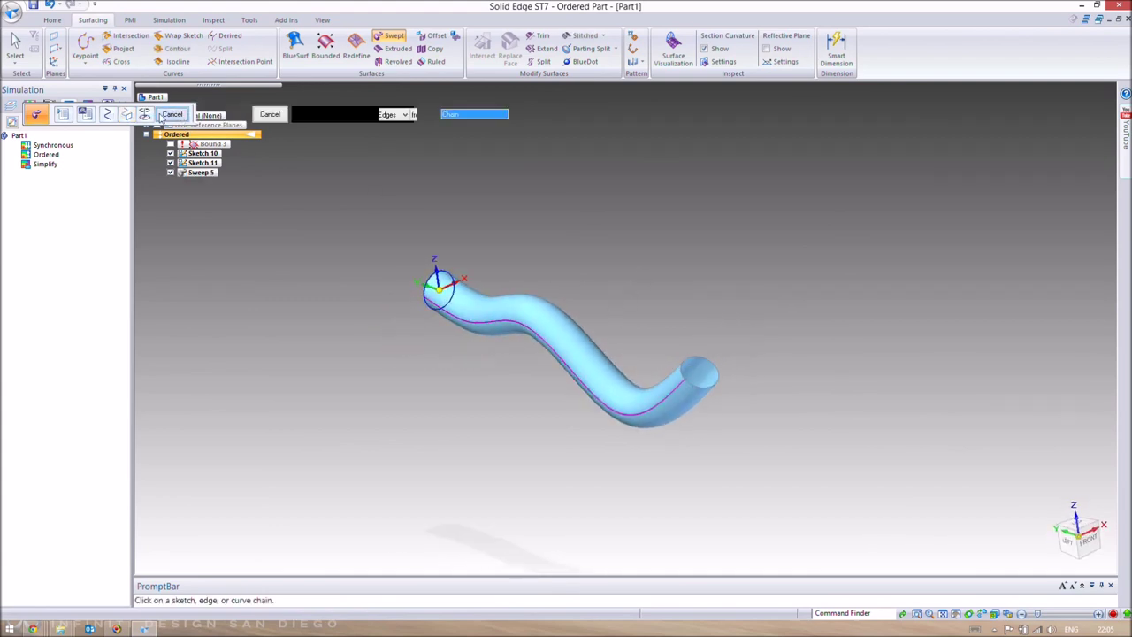
scroll(786, 390, up, 4)
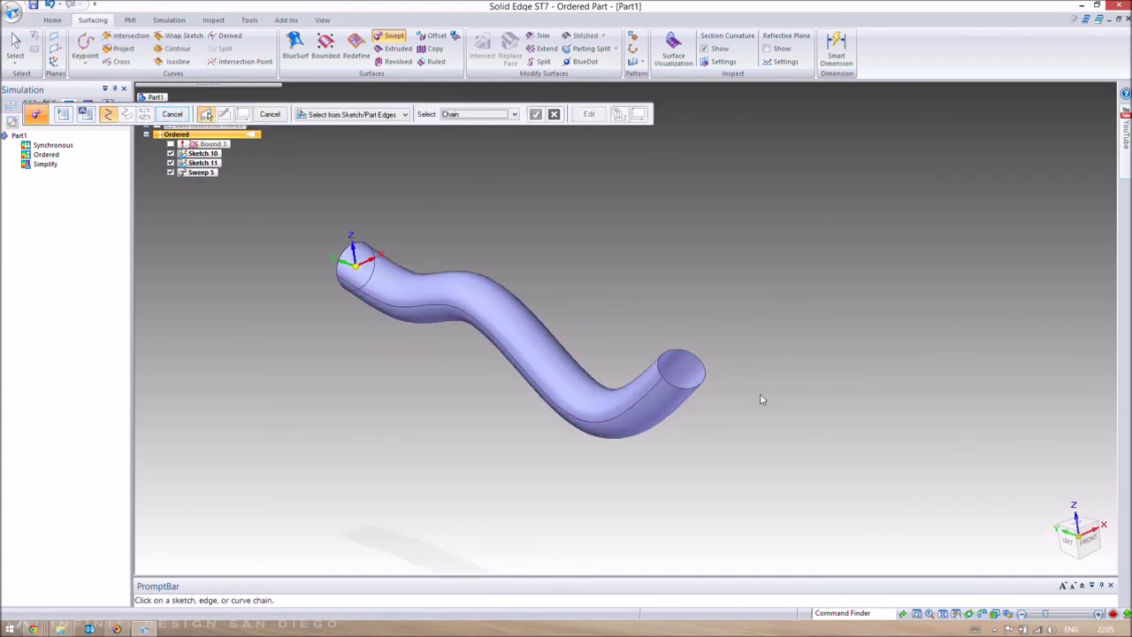
click(15, 44)
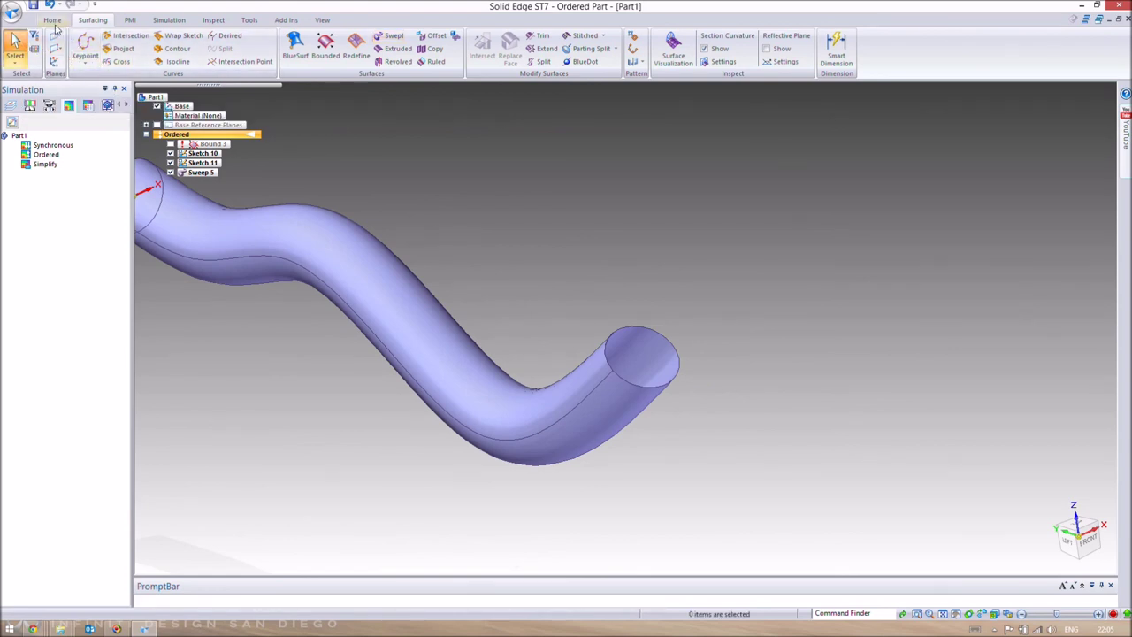
Thicken the swept surface 6 mm toward the inside to make a hollow solid tube.
click(53, 22)
click(445, 42)
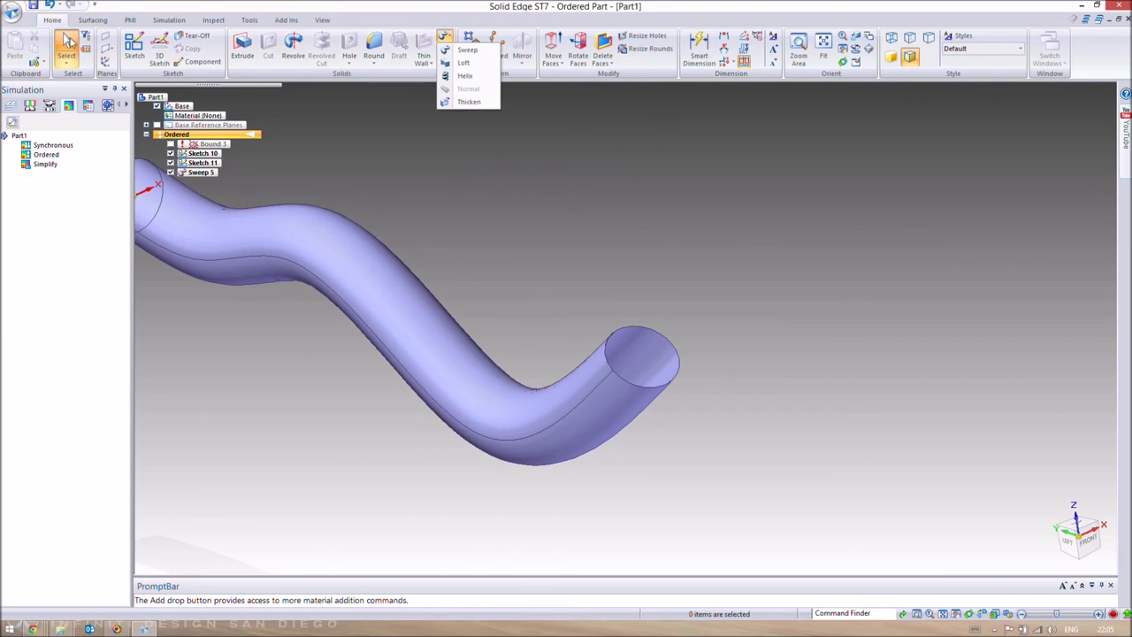
click(453, 102)
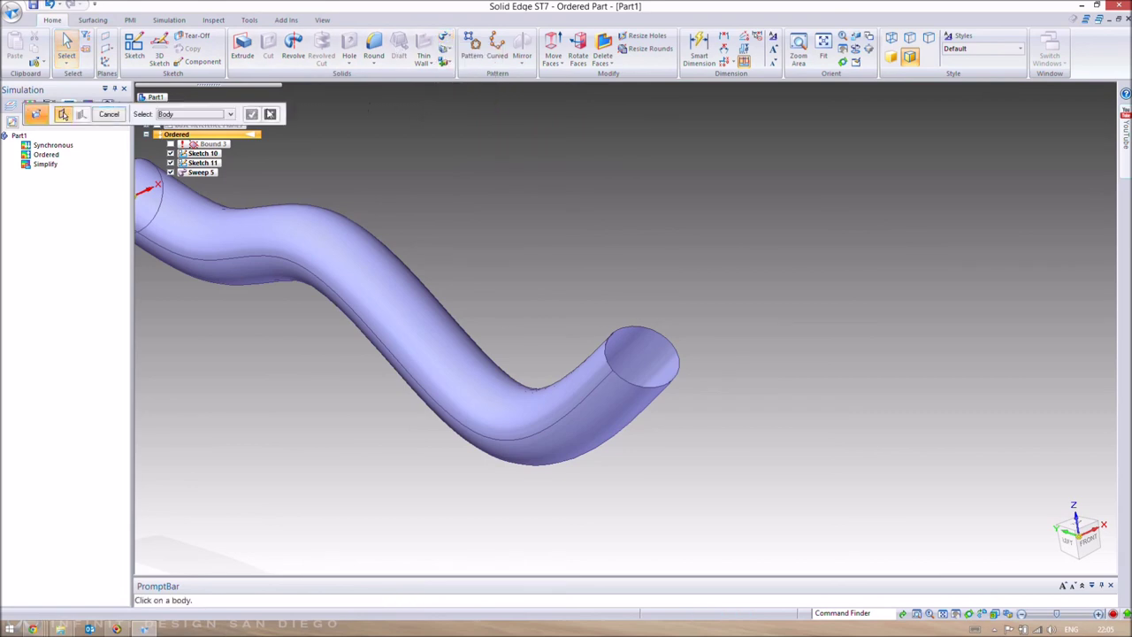
click(634, 352)
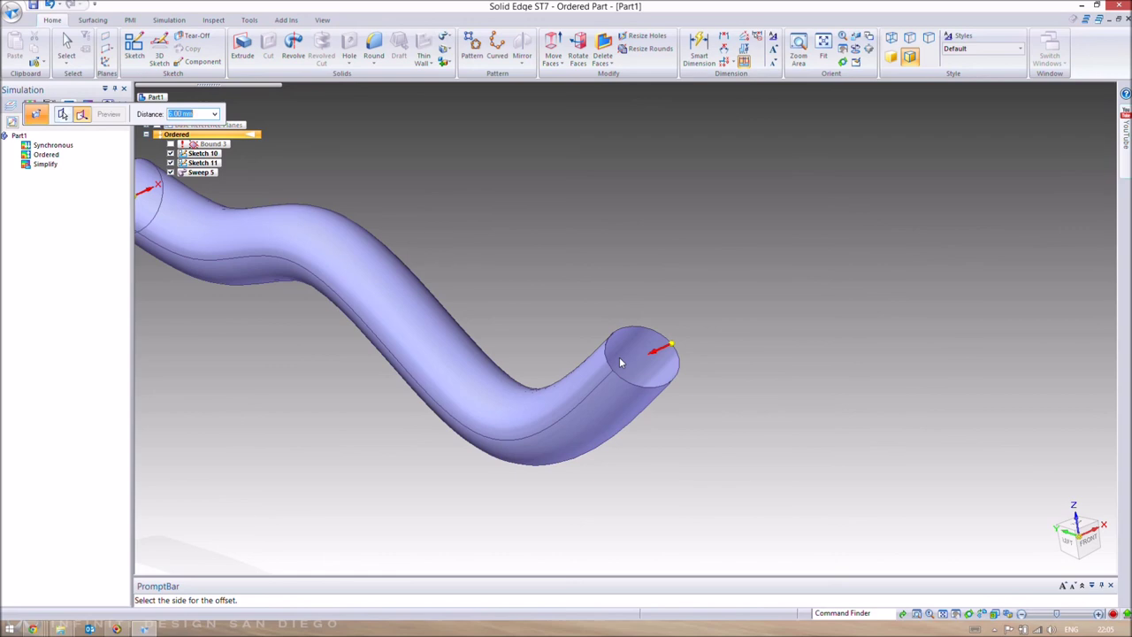
click(620, 358)
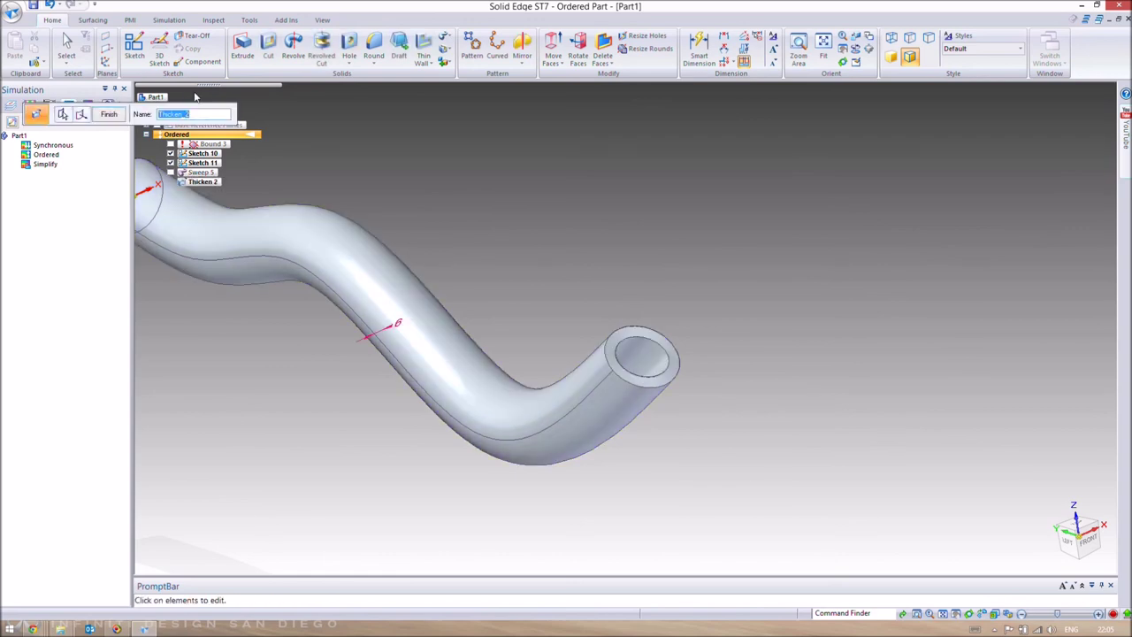
click(104, 116)
key(ctrl+l)
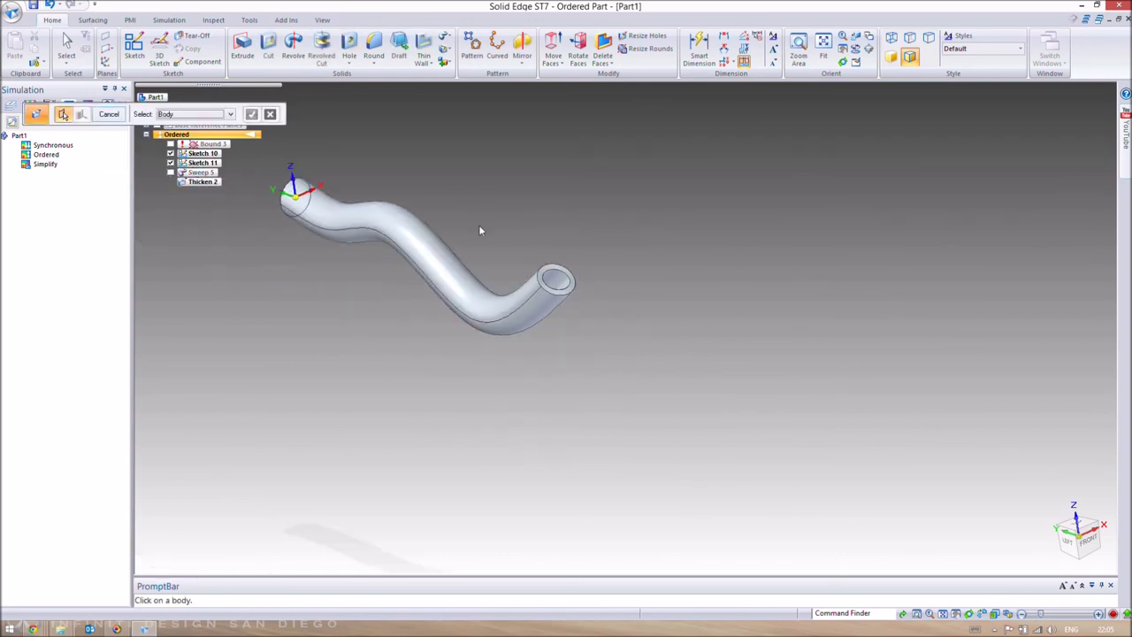
middle_drag(623, 155, 469, 339)
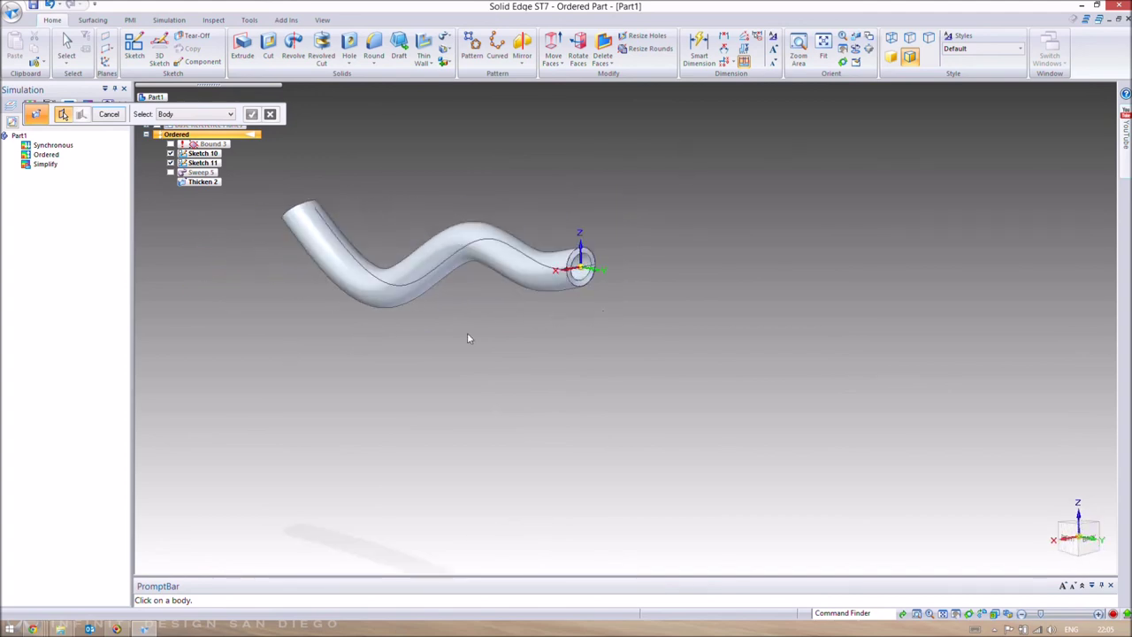